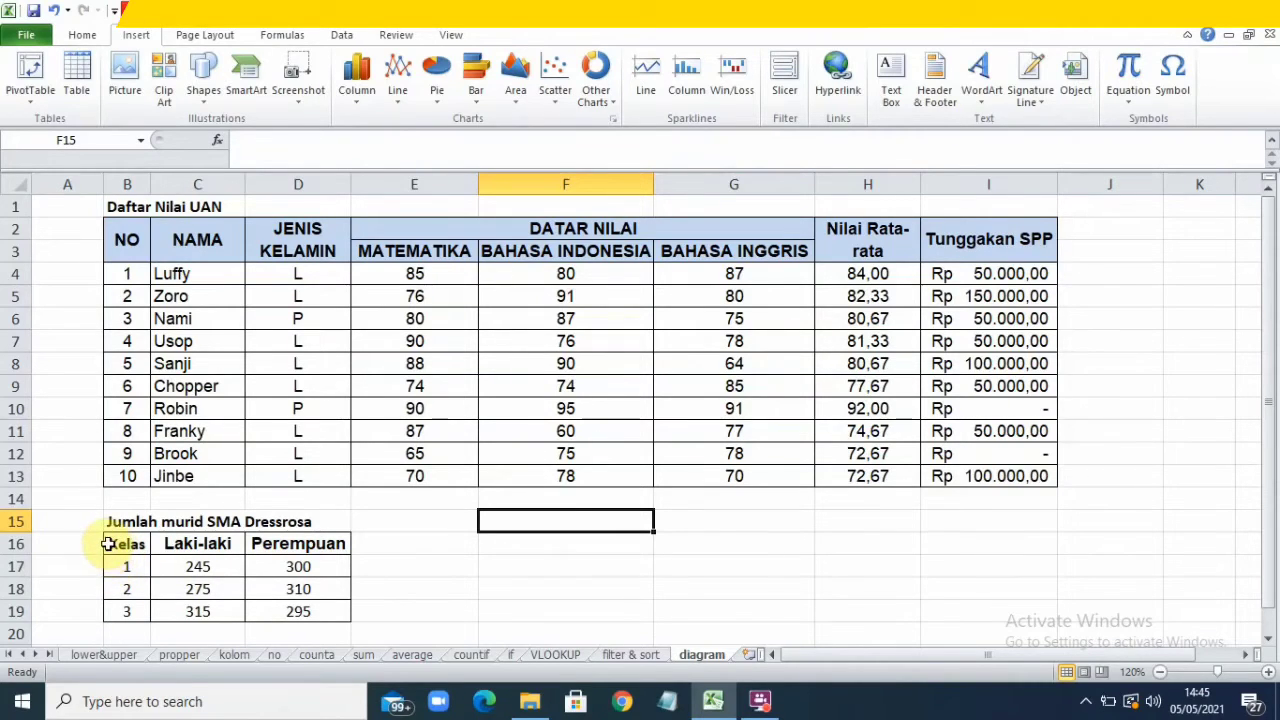
Step: Insert a 2-D clustered column chart from the whole student count table, B16:D19, including the Kelas column
{"action": "left_click_drag", "start_coordinate": [110, 543], "coordinate": [323, 606]}
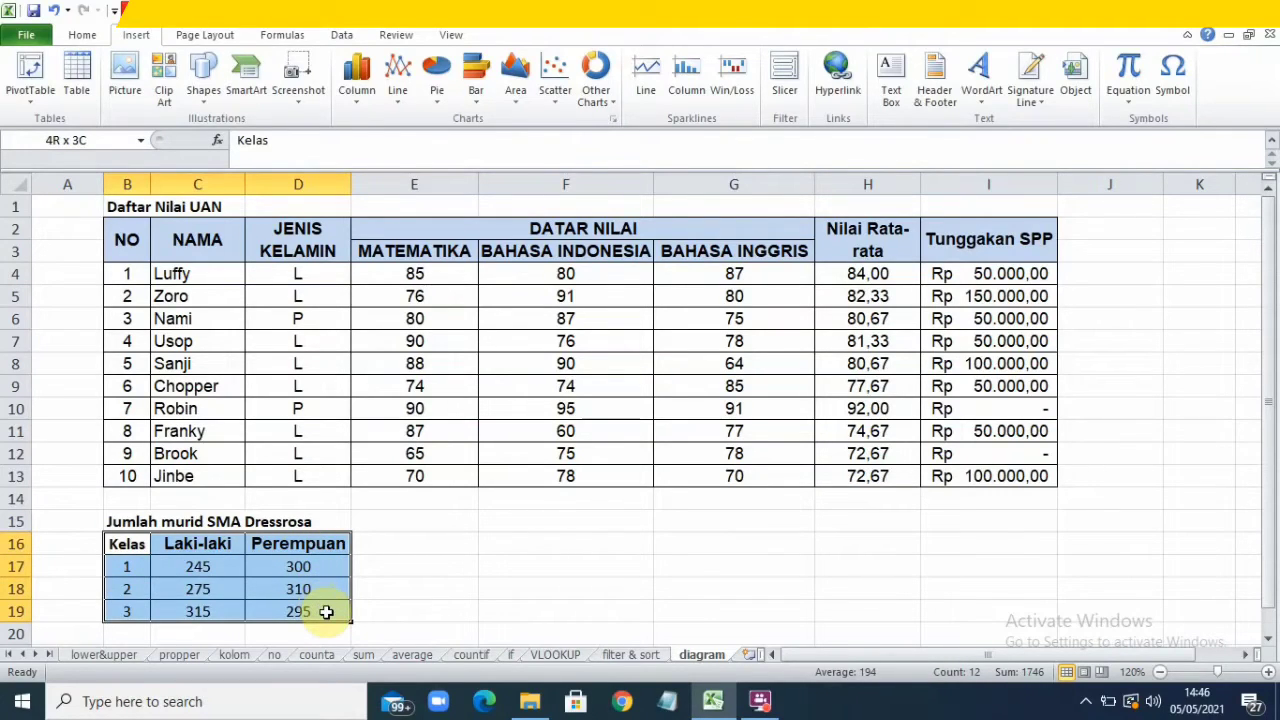
{"action": "left_click_drag", "start_coordinate": [326, 612], "coordinate": [324, 611]}
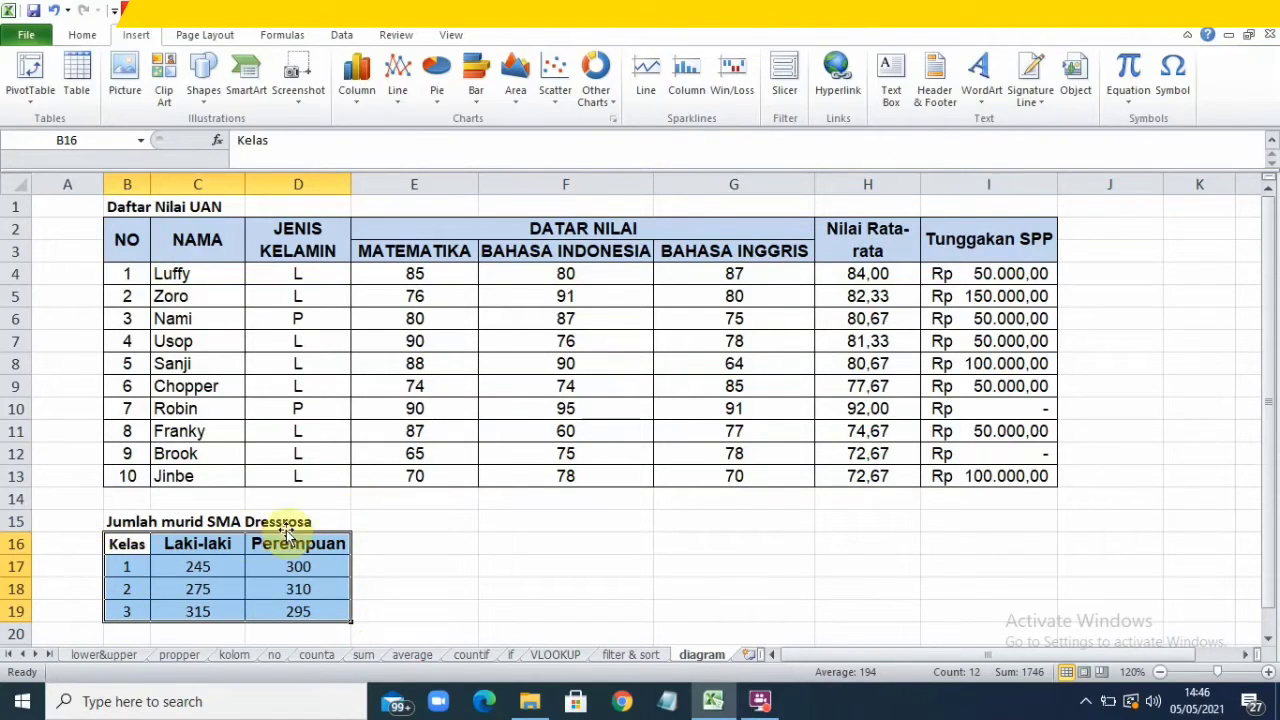
{"action": "left_click", "coordinate": [365, 88]}
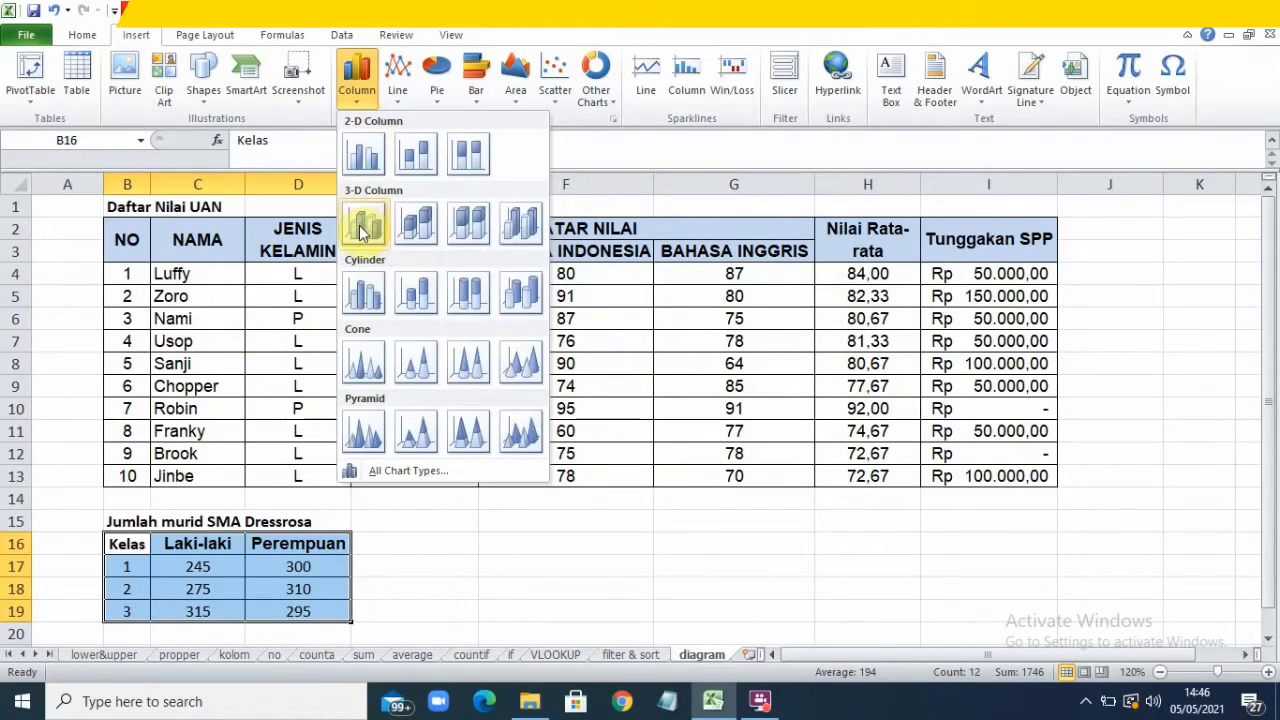
{"action": "left_click", "coordinate": [369, 157]}
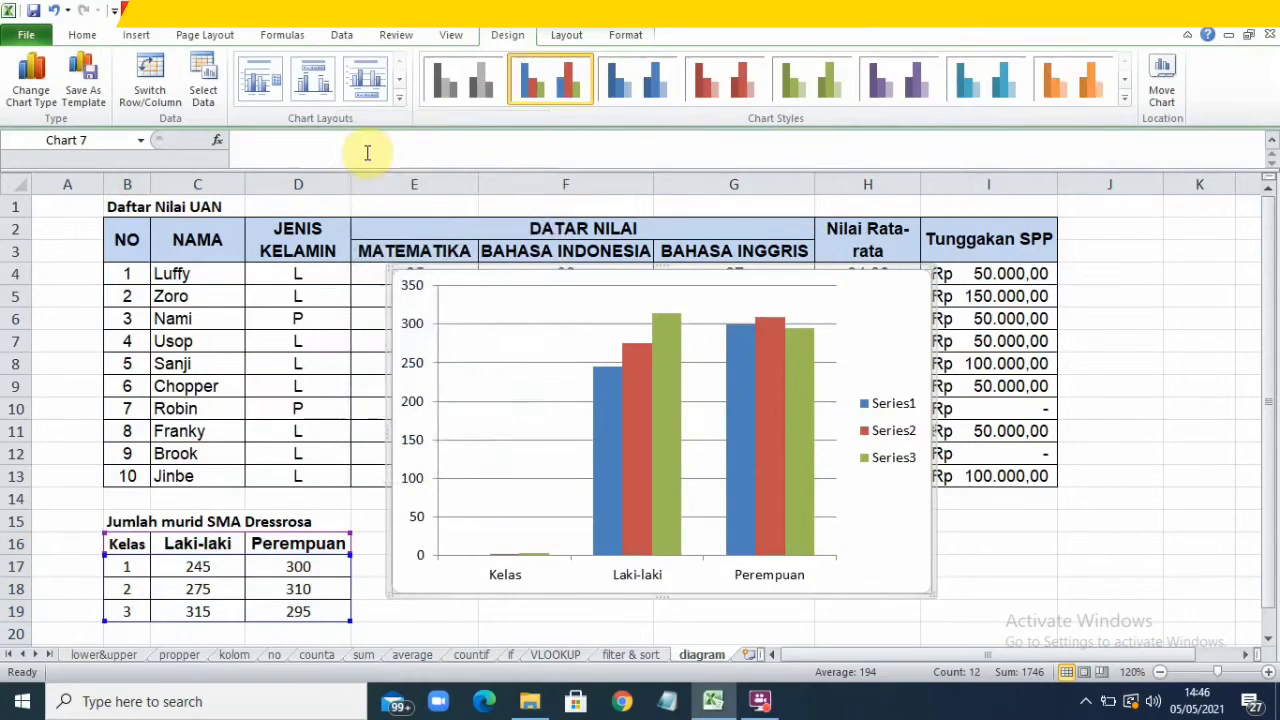
Step: Delete the column chart that was built from the whole student count table
{"action": "left_click", "coordinate": [790, 292]}
{"action": "left_click_drag", "start_coordinate": [720, 300], "coordinate": [714, 325]}
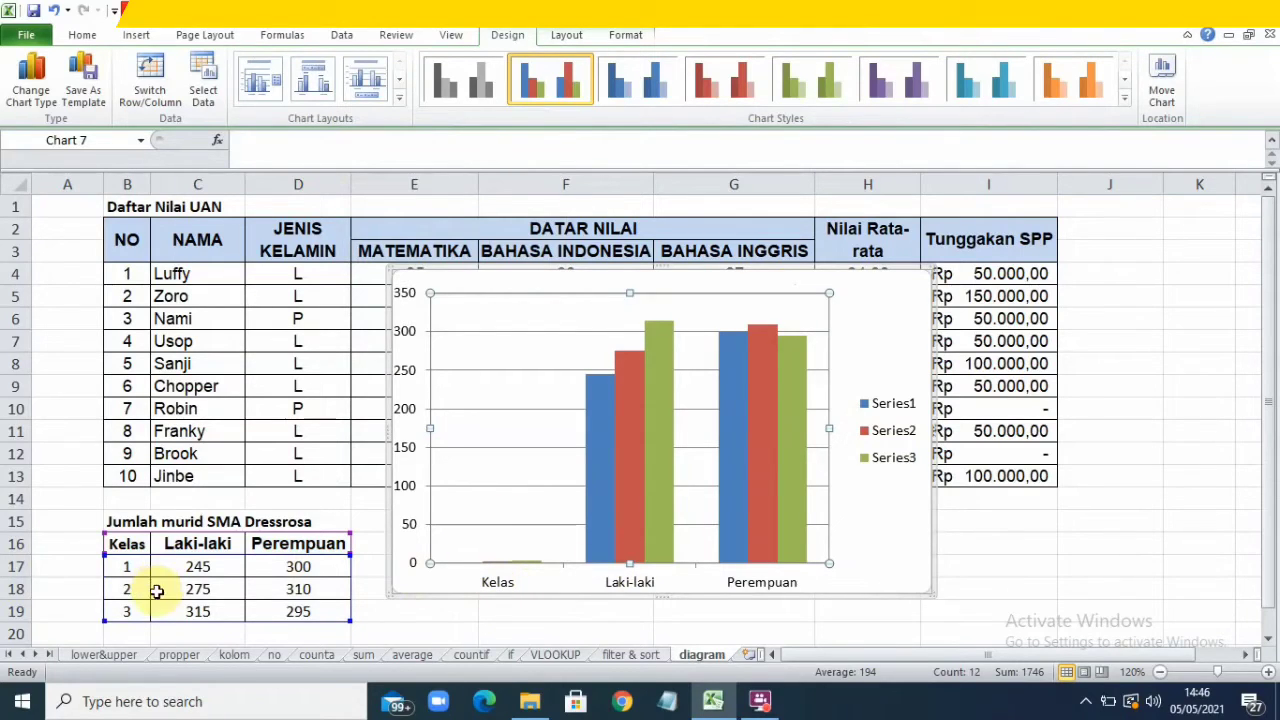
{"action": "left_click", "coordinate": [862, 322]}
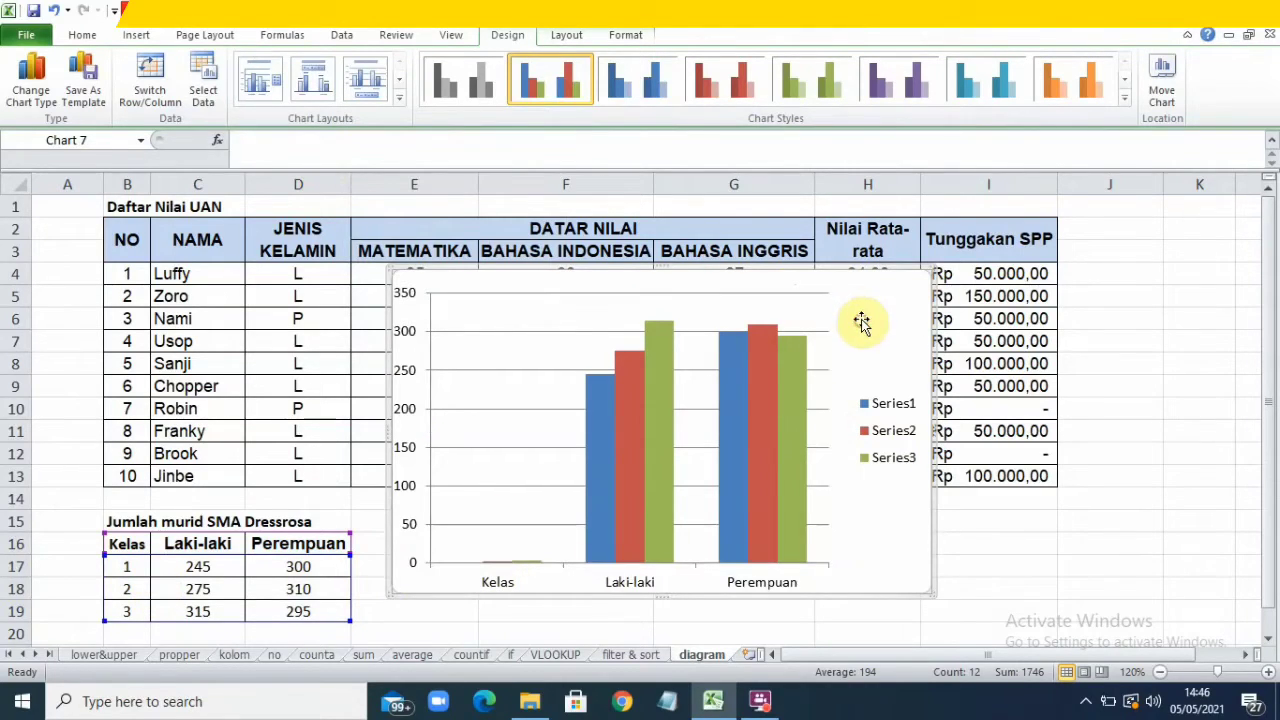
{"action": "key", "text": "Delete"}
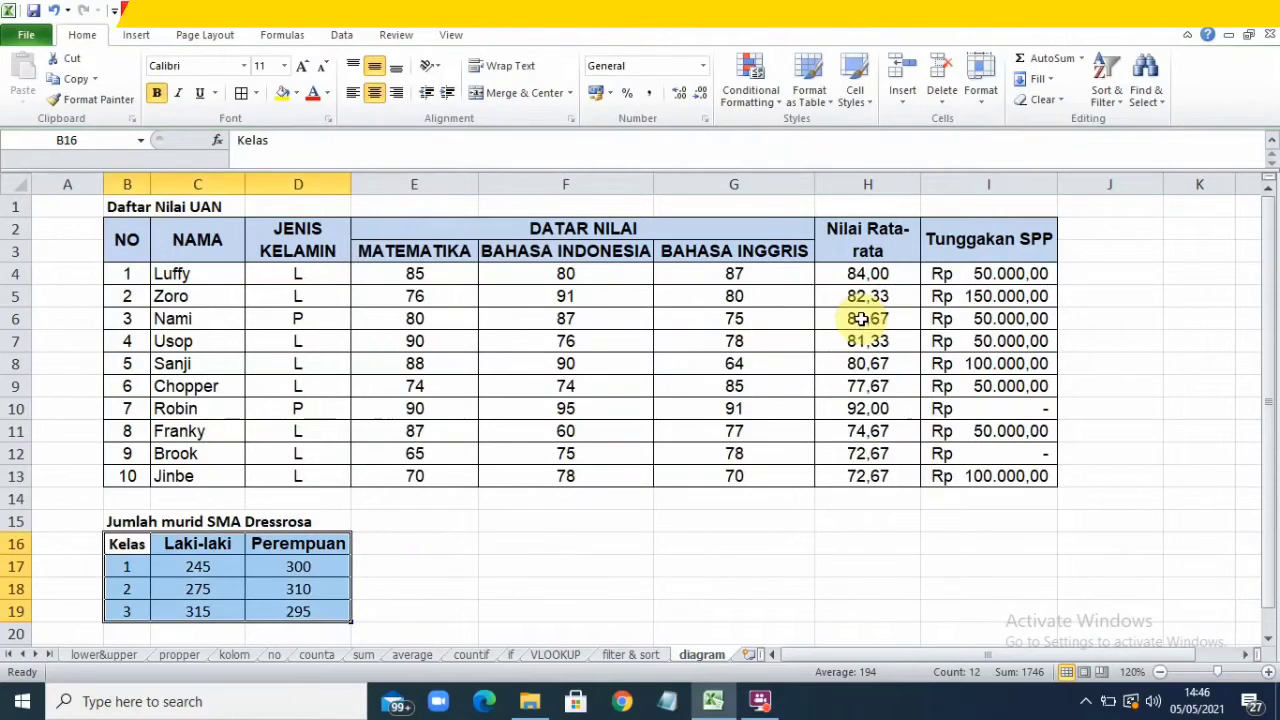
{"action": "left_click", "coordinate": [509, 543]}
Step: Insert a 2-D clustered column chart from only the Laki-laki and Perempuan columns, C16:D19
{"action": "left_click_drag", "start_coordinate": [197, 545], "coordinate": [291, 593]}
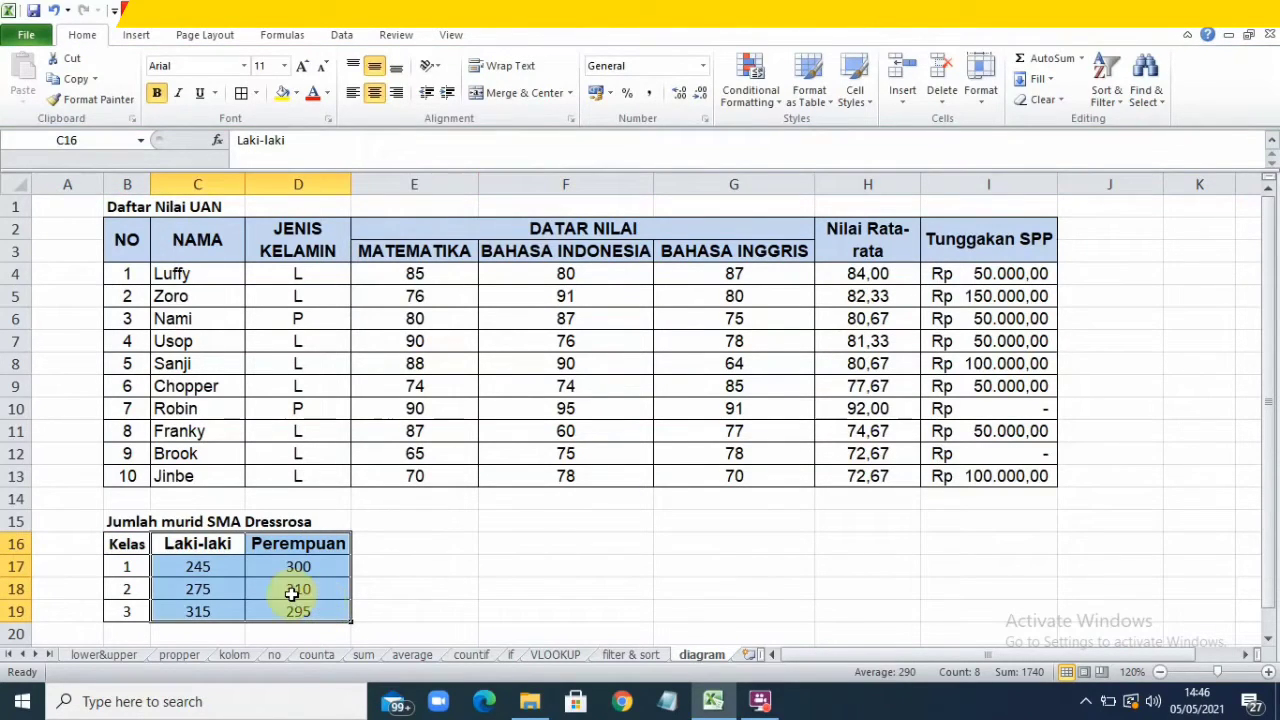
{"action": "left_click", "coordinate": [136, 35]}
{"action": "left_click", "coordinate": [357, 72]}
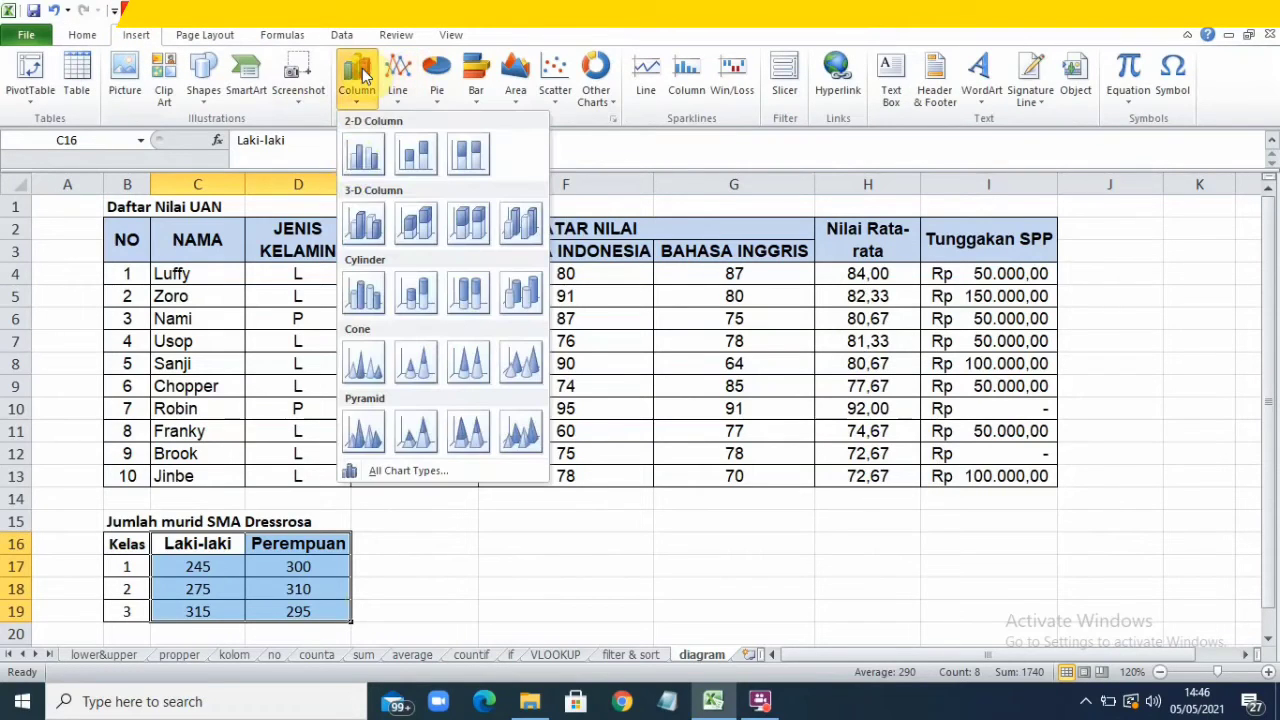
{"action": "left_click", "coordinate": [358, 160]}
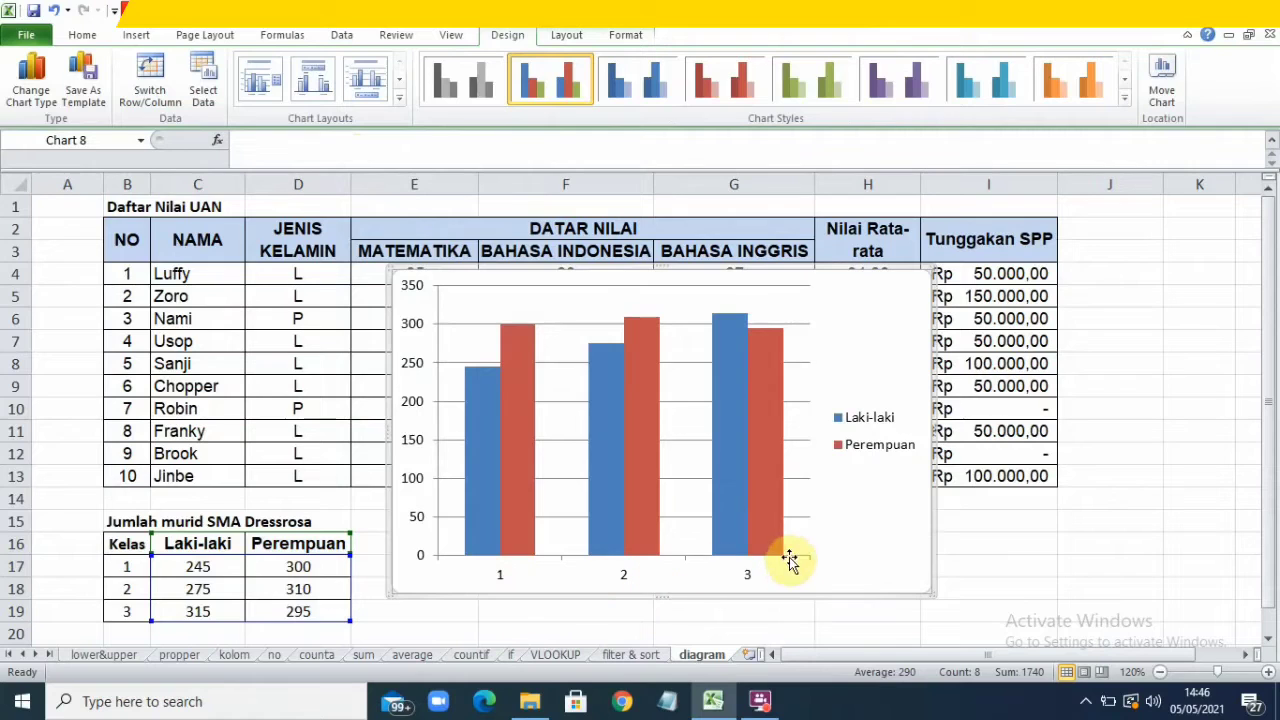
Step: Enlarge the Laki-laki and Perempuan column chart and position it beside the student count table
{"action": "left_click_drag", "start_coordinate": [864, 308], "coordinate": [754, 223]}
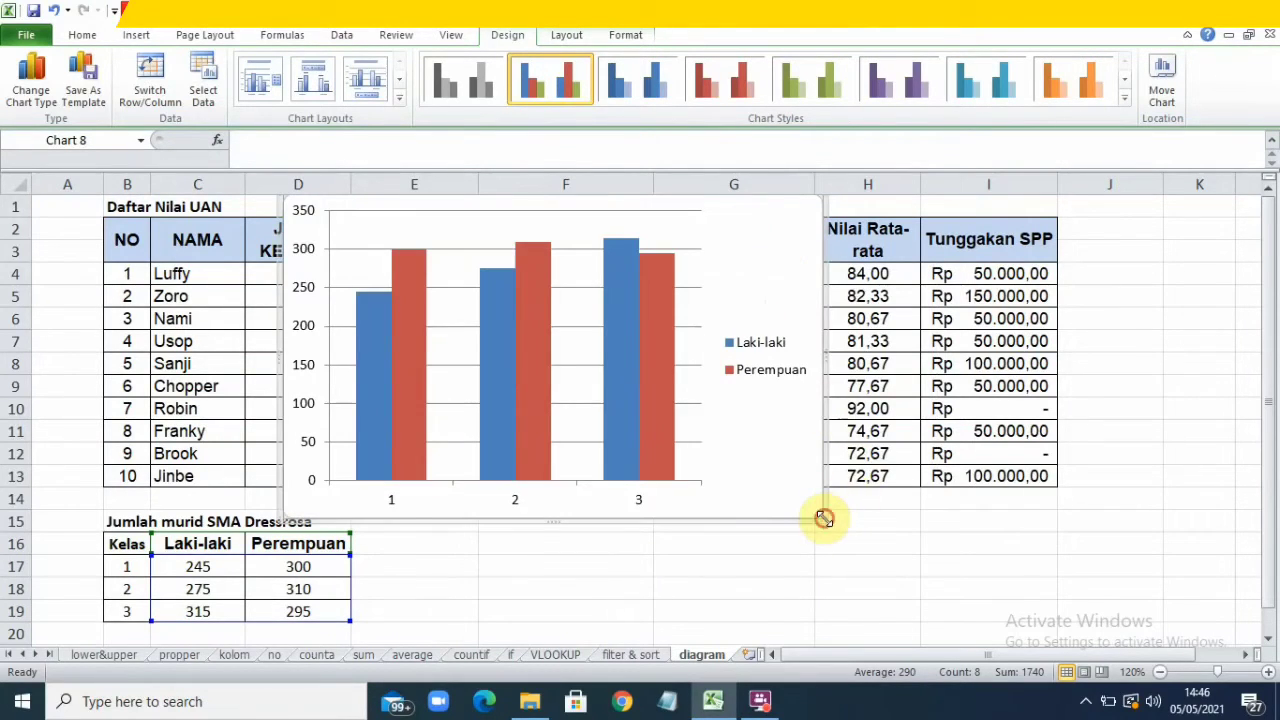
{"action": "left_click_drag", "start_coordinate": [823, 518], "coordinate": [889, 568]}
{"action": "left_click_drag", "start_coordinate": [777, 260], "coordinate": [816, 274]}
{"action": "left_click_drag", "start_coordinate": [654, 238], "coordinate": [582, 242]}
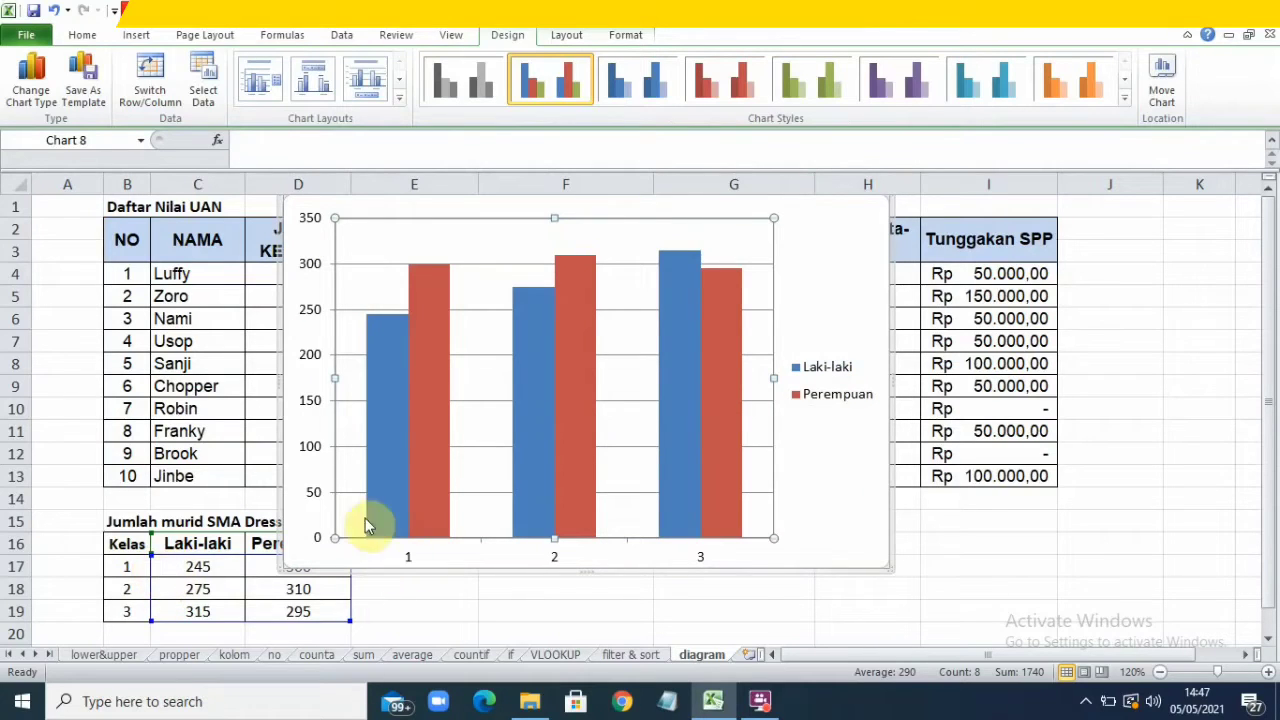
{"action": "left_click", "coordinate": [377, 342]}
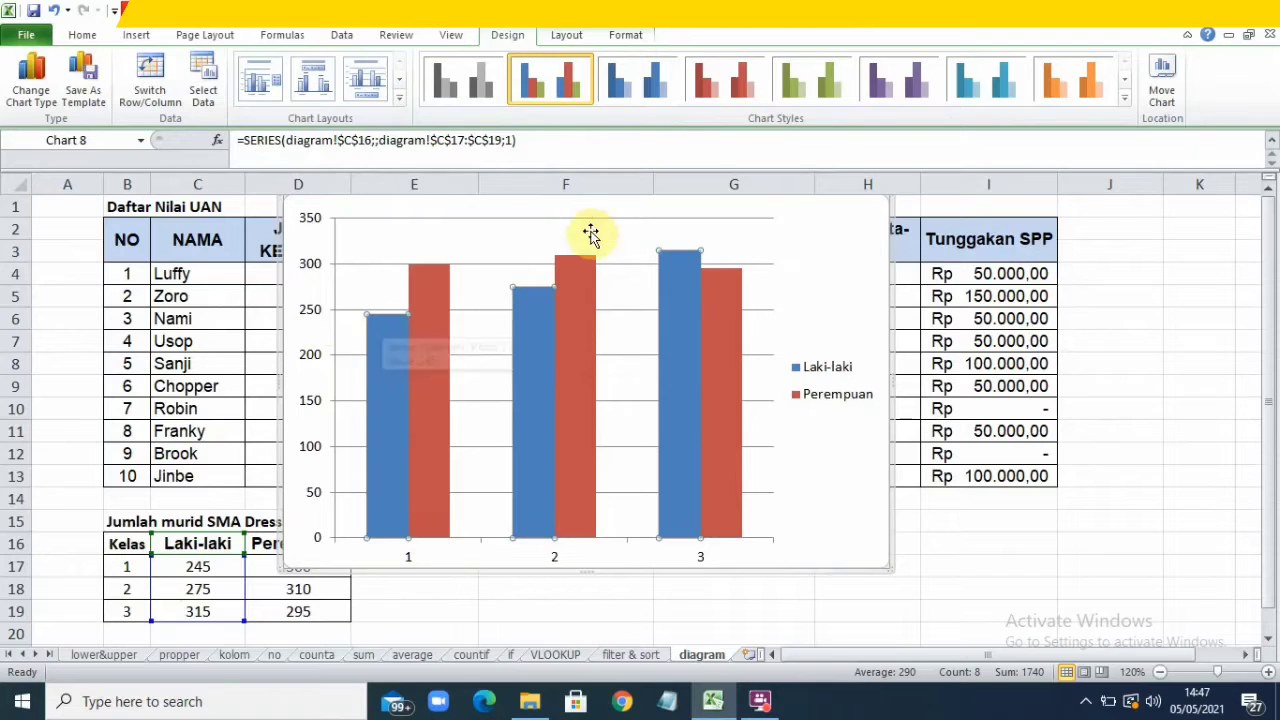
{"action": "double_click", "coordinate": [820, 229]}
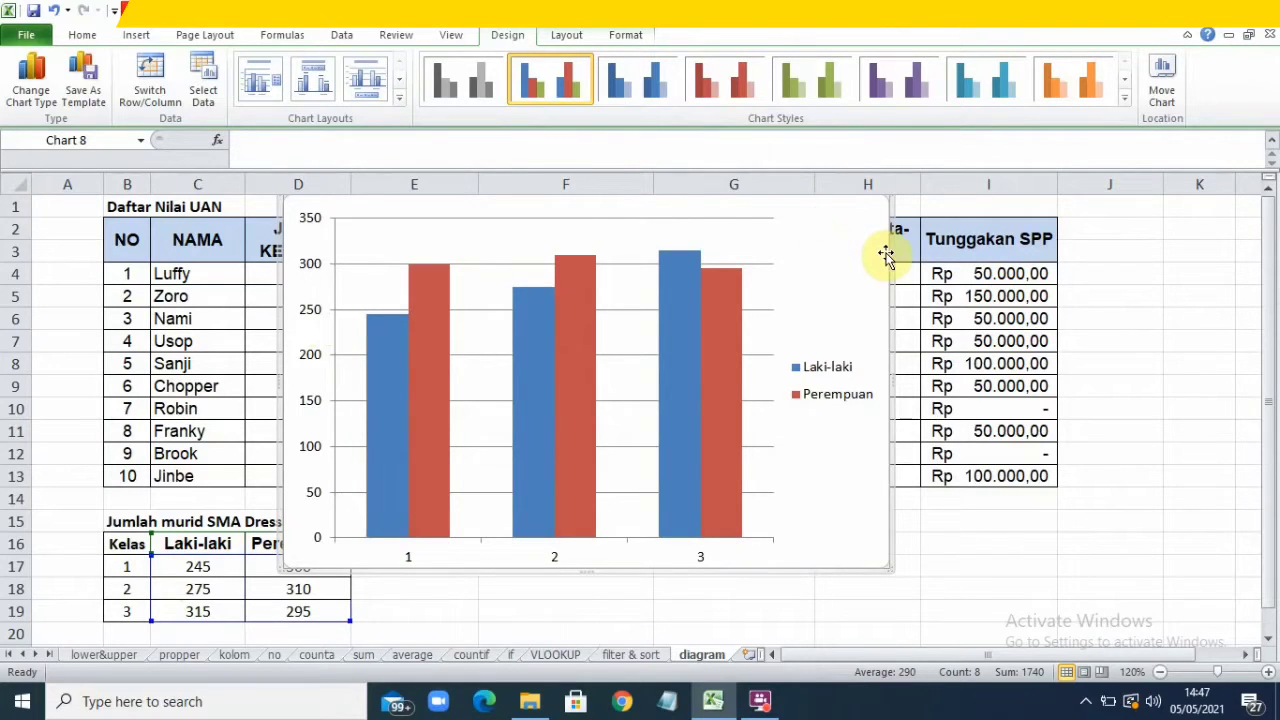
{"action": "left_click", "coordinate": [844, 101]}
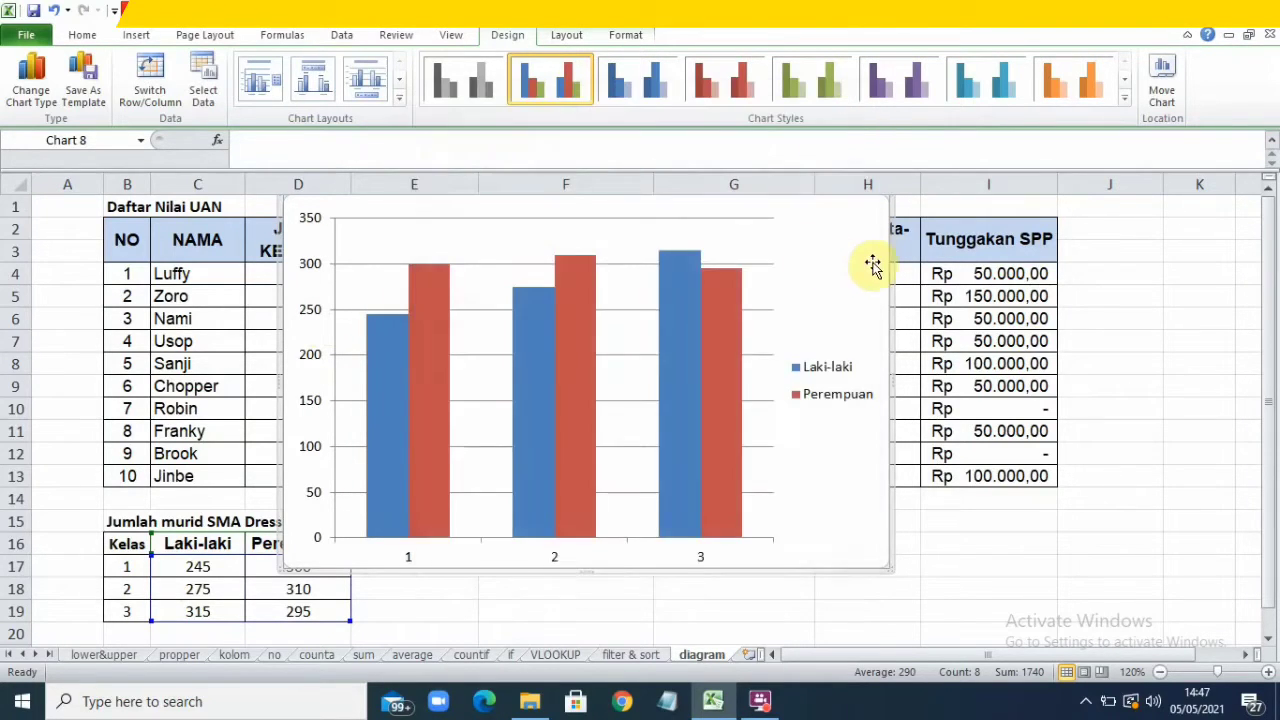
{"action": "left_click_drag", "start_coordinate": [860, 249], "coordinate": [927, 296]}
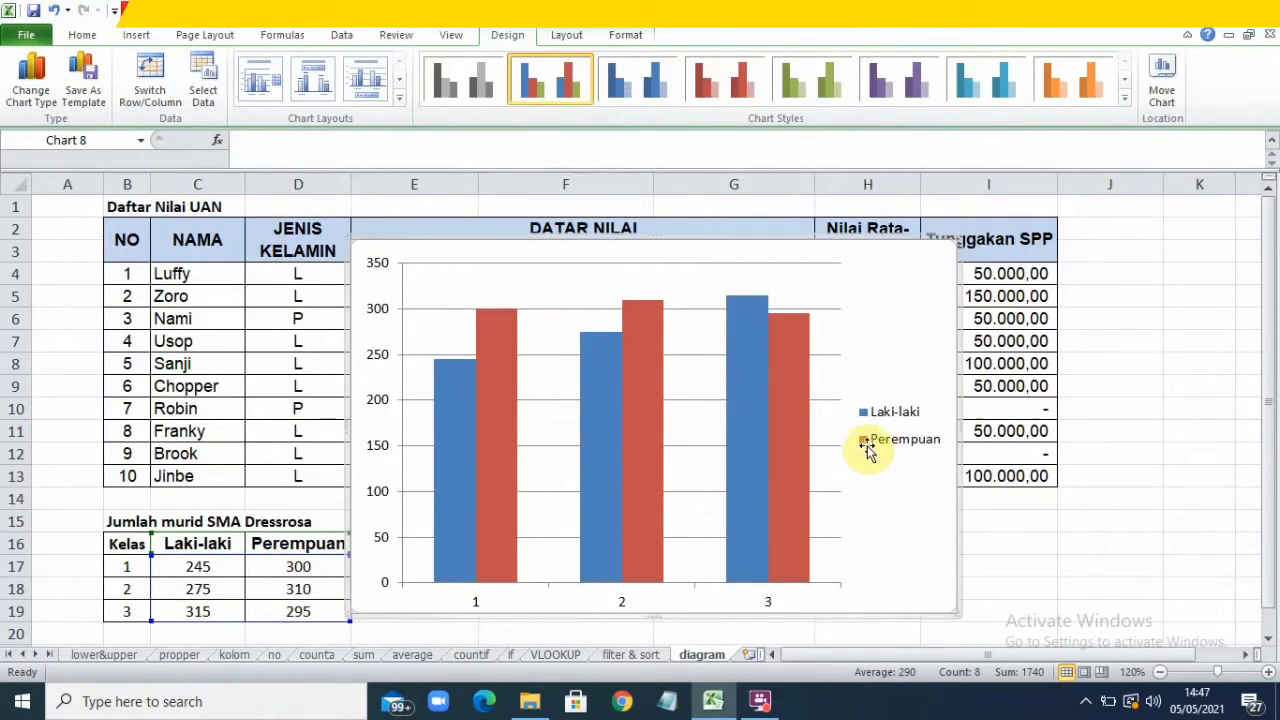
Step: Delete the Laki-laki and Perempuan column chart and deselect its source range
{"action": "mouse_move", "coordinate": [504, 420]}
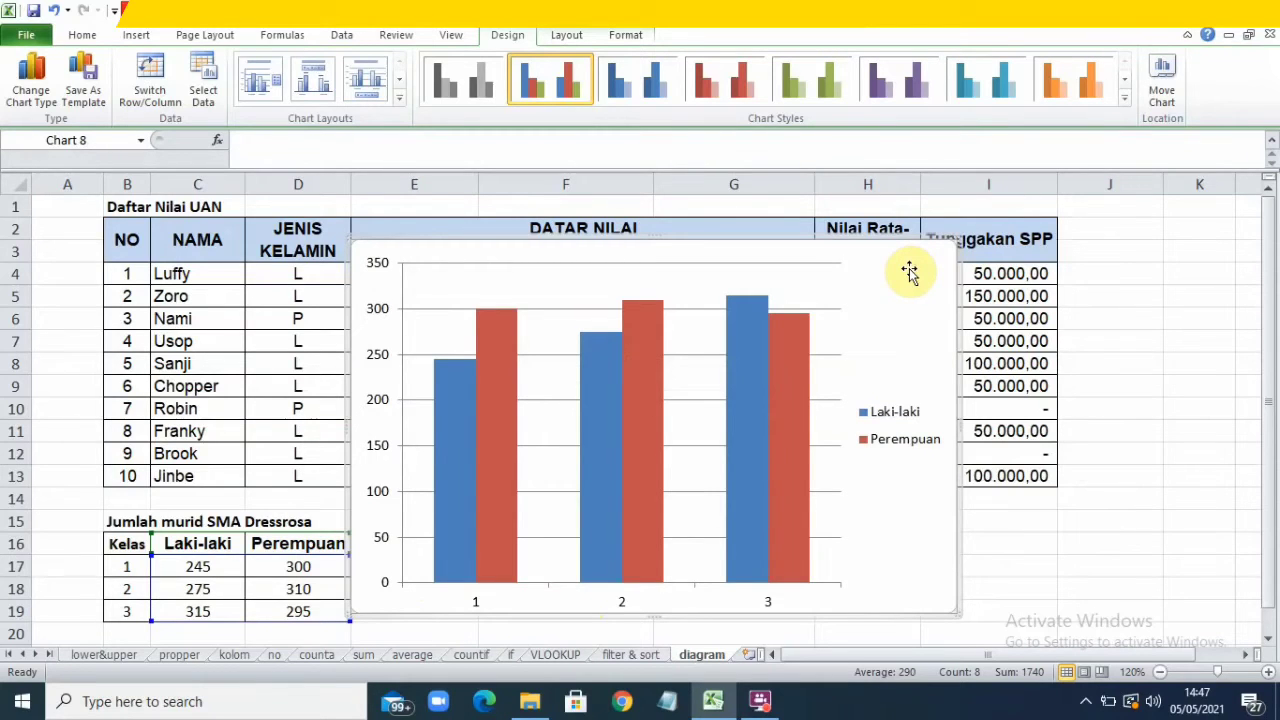
{"action": "key", "text": "Delete"}
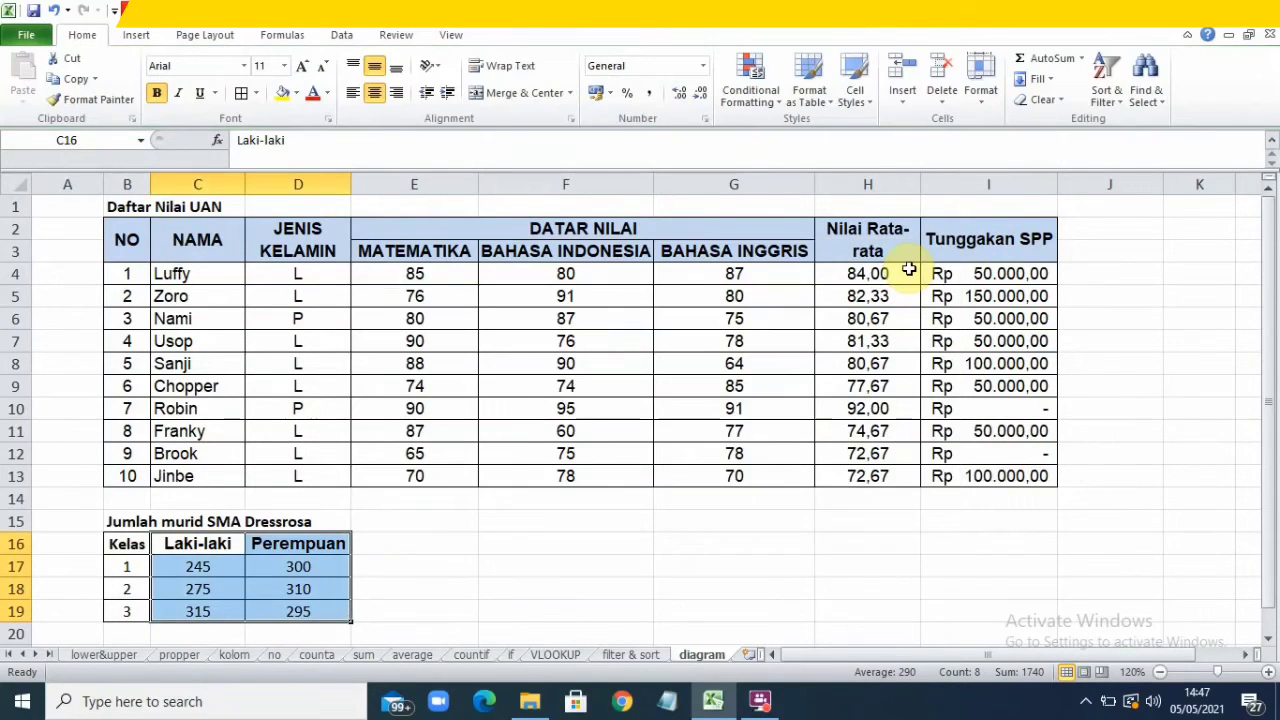
{"action": "left_click", "coordinate": [470, 545]}
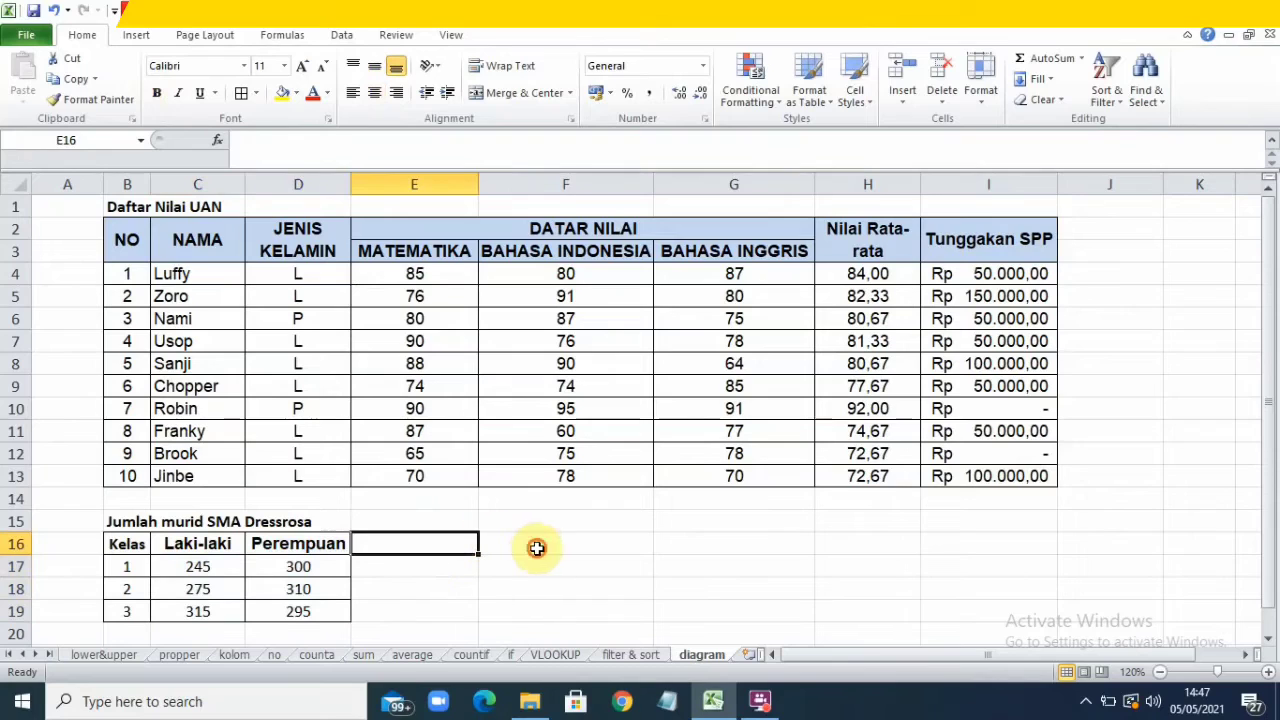
{"action": "left_click", "coordinate": [530, 548]}
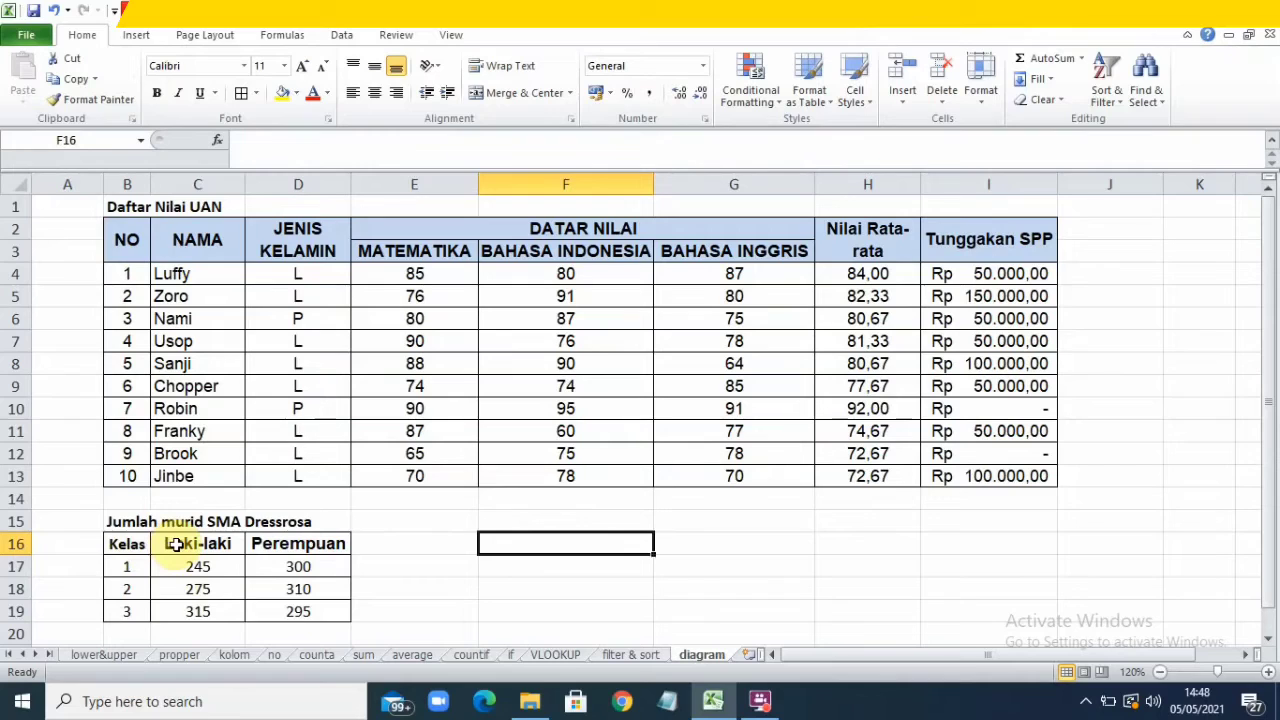
Step: Insert a 2-D pie chart comparing Laki-laki and Perempuan for class 1 from C16:D17, and delete it again
{"action": "left_click_drag", "start_coordinate": [175, 544], "coordinate": [294, 566]}
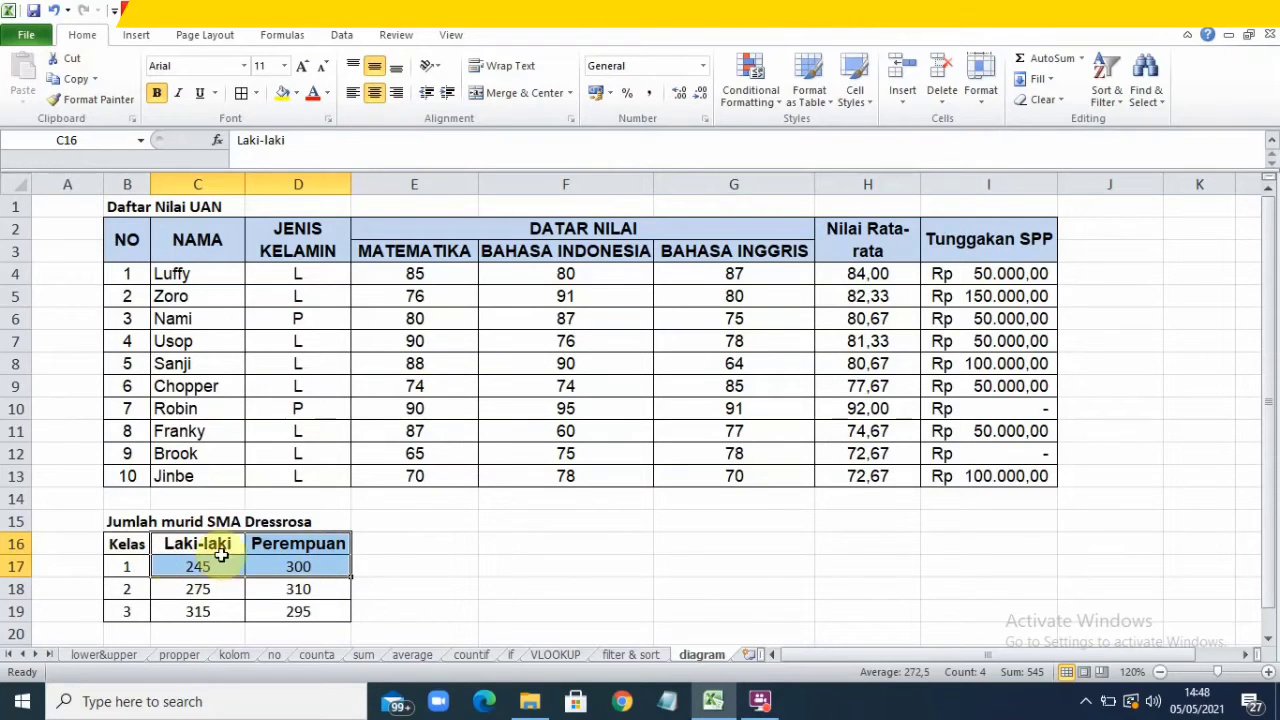
{"action": "left_click", "coordinate": [126, 33]}
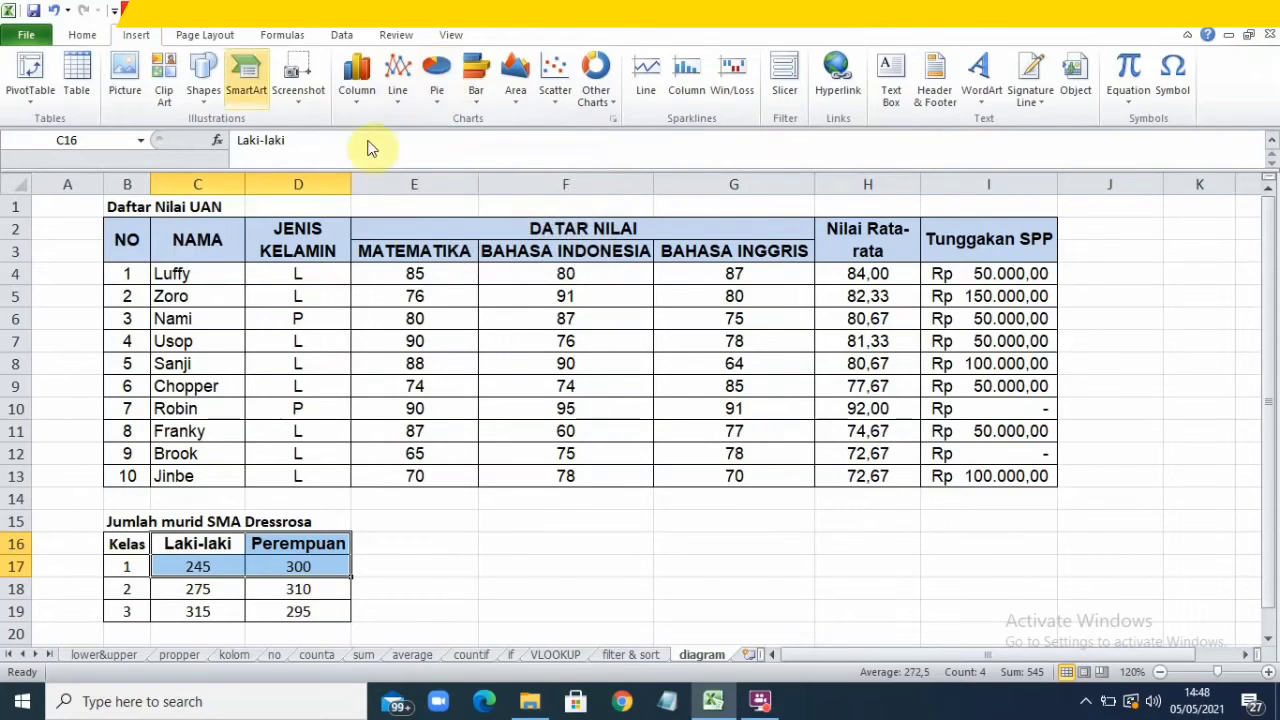
{"action": "left_click", "coordinate": [436, 79]}
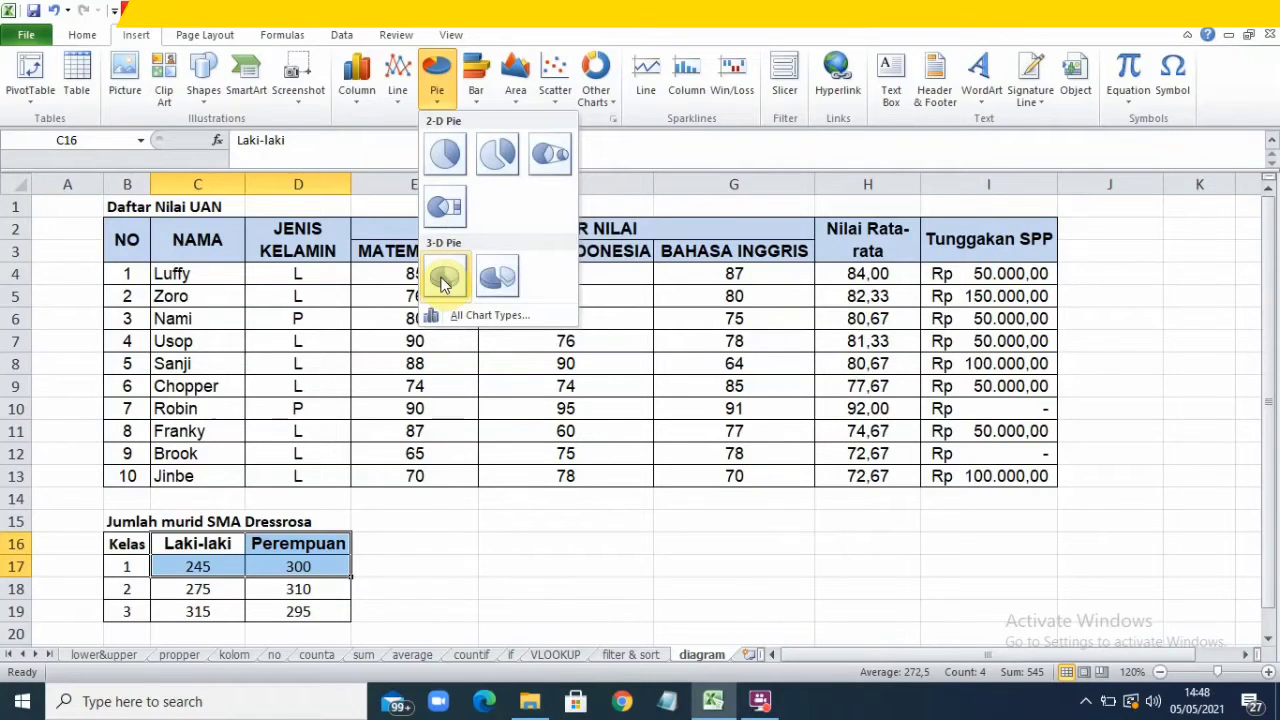
{"action": "left_click", "coordinate": [440, 160]}
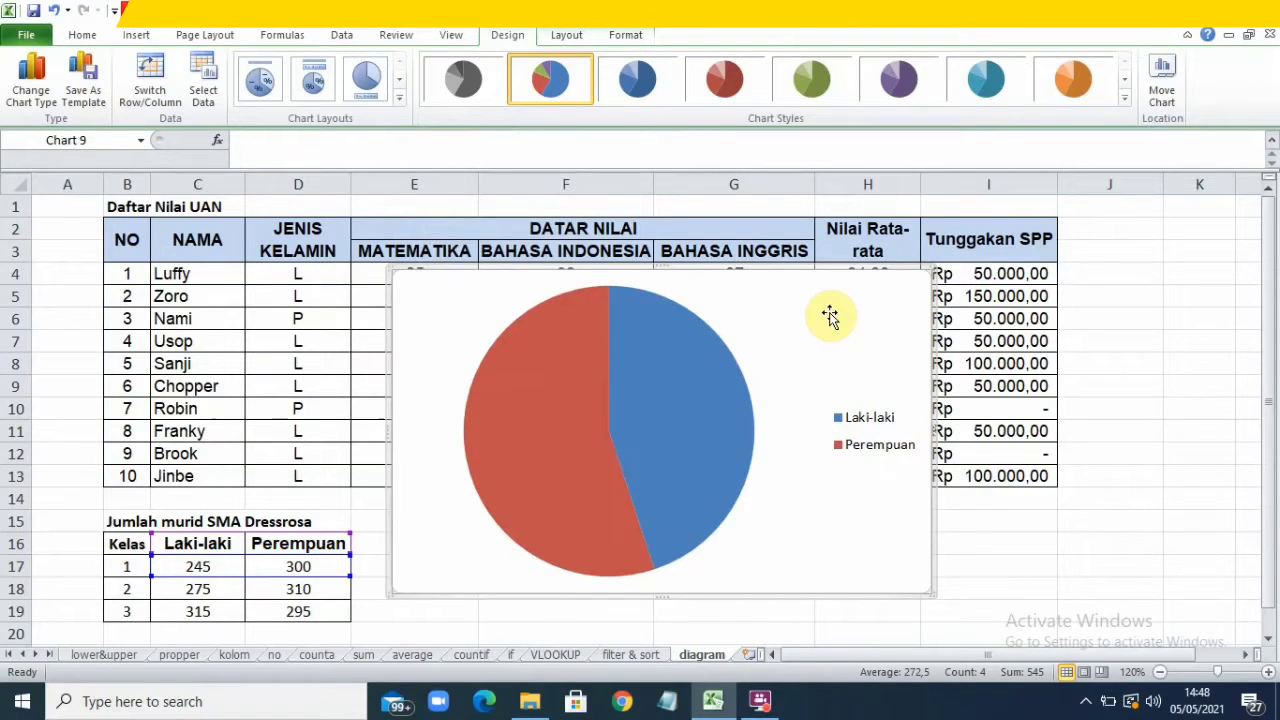
{"action": "key", "text": "Delete"}
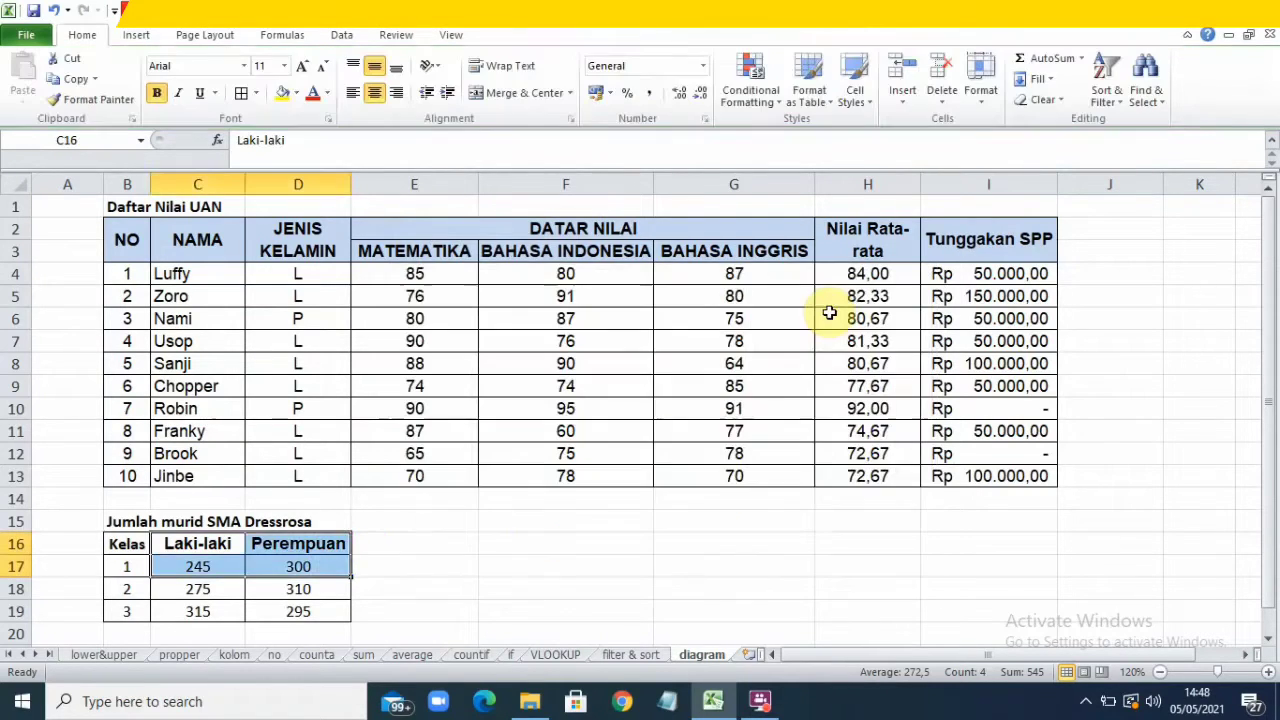
{"action": "left_click", "coordinate": [468, 546]}
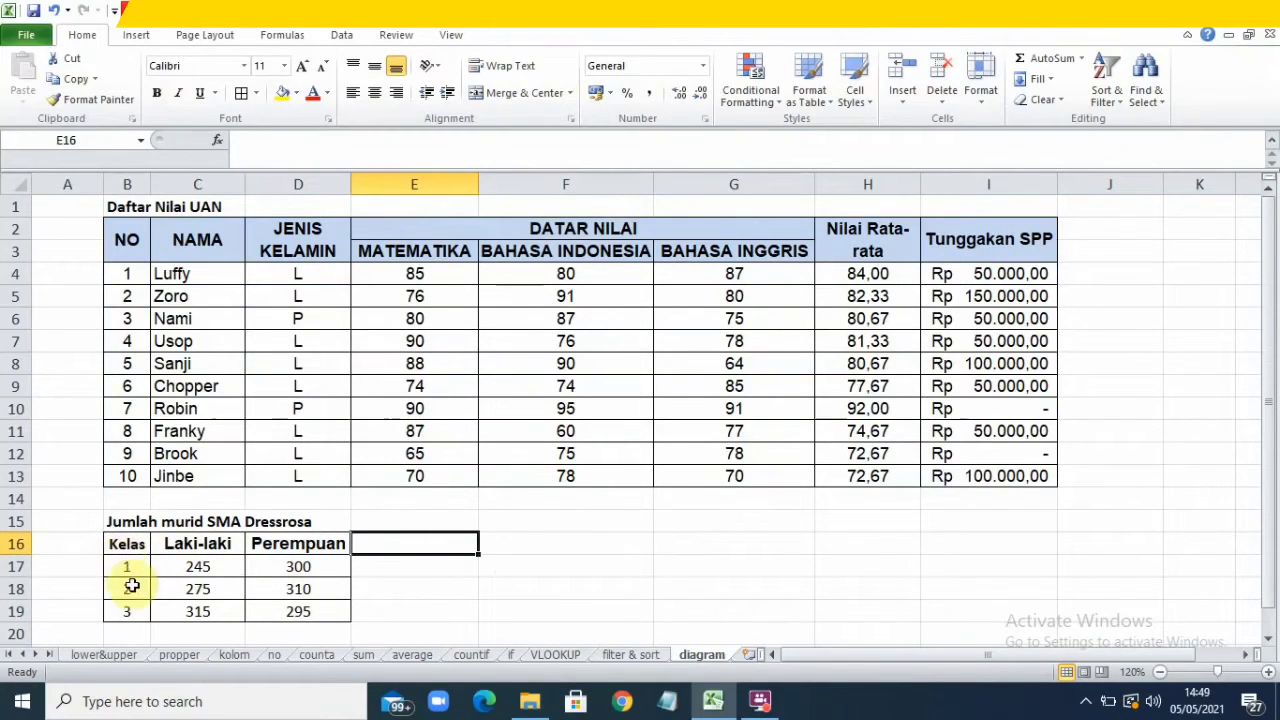
Step: Insert a 3-D pie chart from the Kelas and Laki-laki columns, B16:C19, and inspect its slice values
{"action": "left_click_drag", "start_coordinate": [124, 545], "coordinate": [200, 610]}
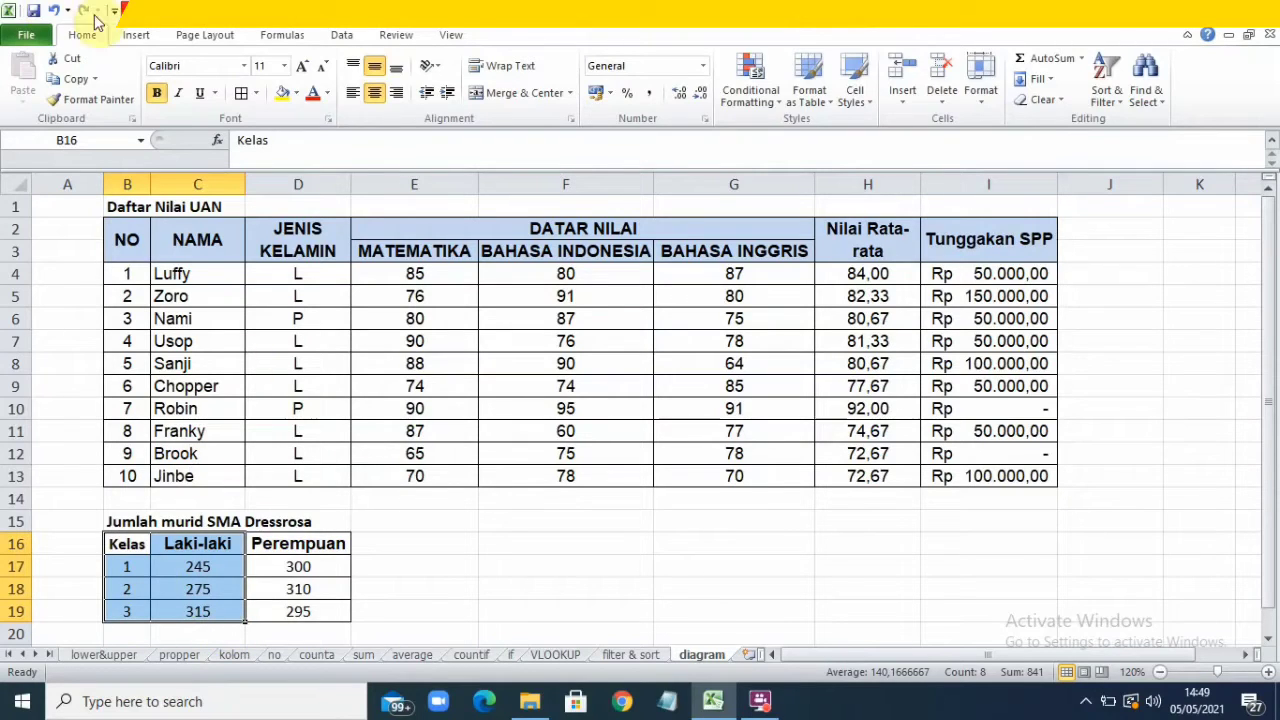
{"action": "left_click", "coordinate": [130, 37]}
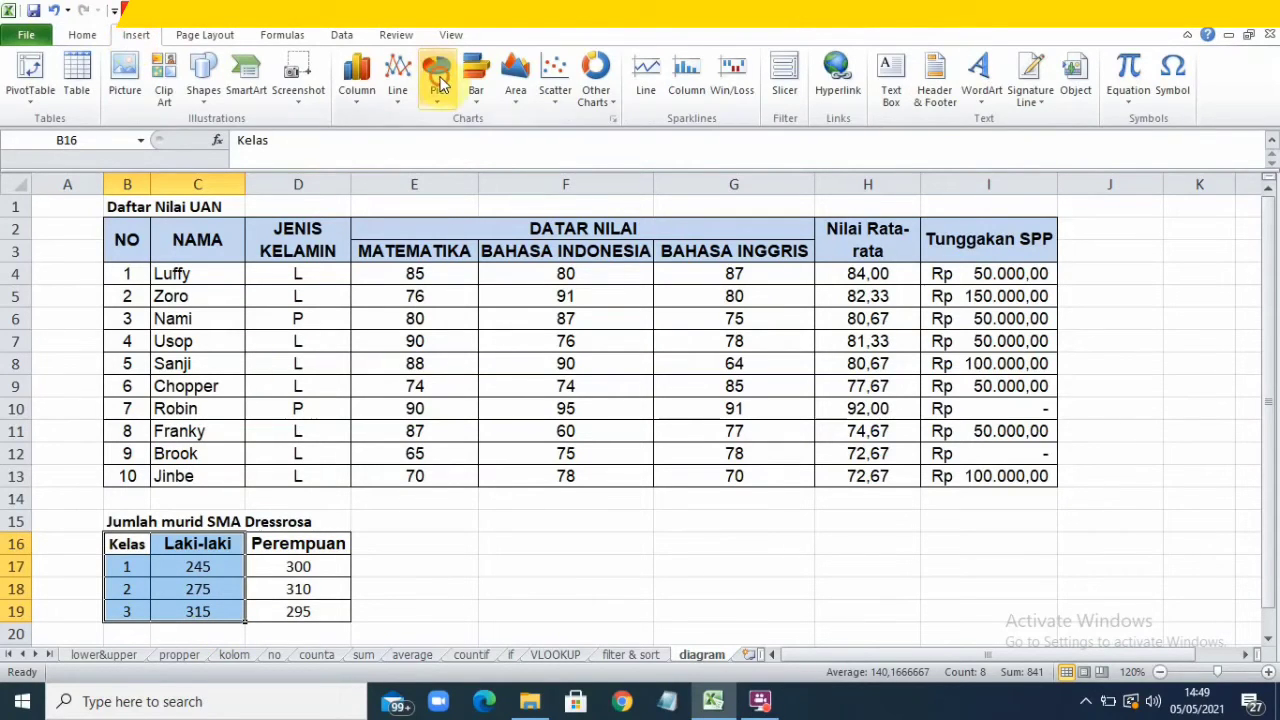
{"action": "left_click", "coordinate": [439, 82]}
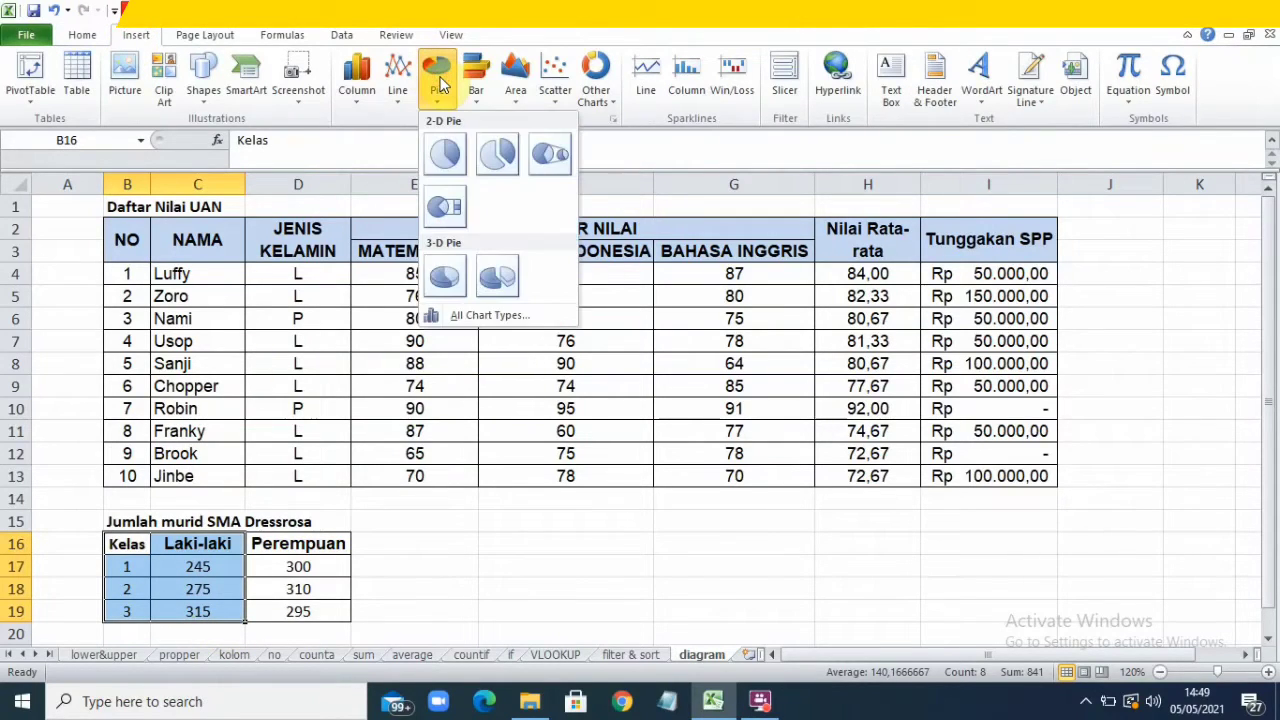
{"action": "left_click", "coordinate": [447, 280]}
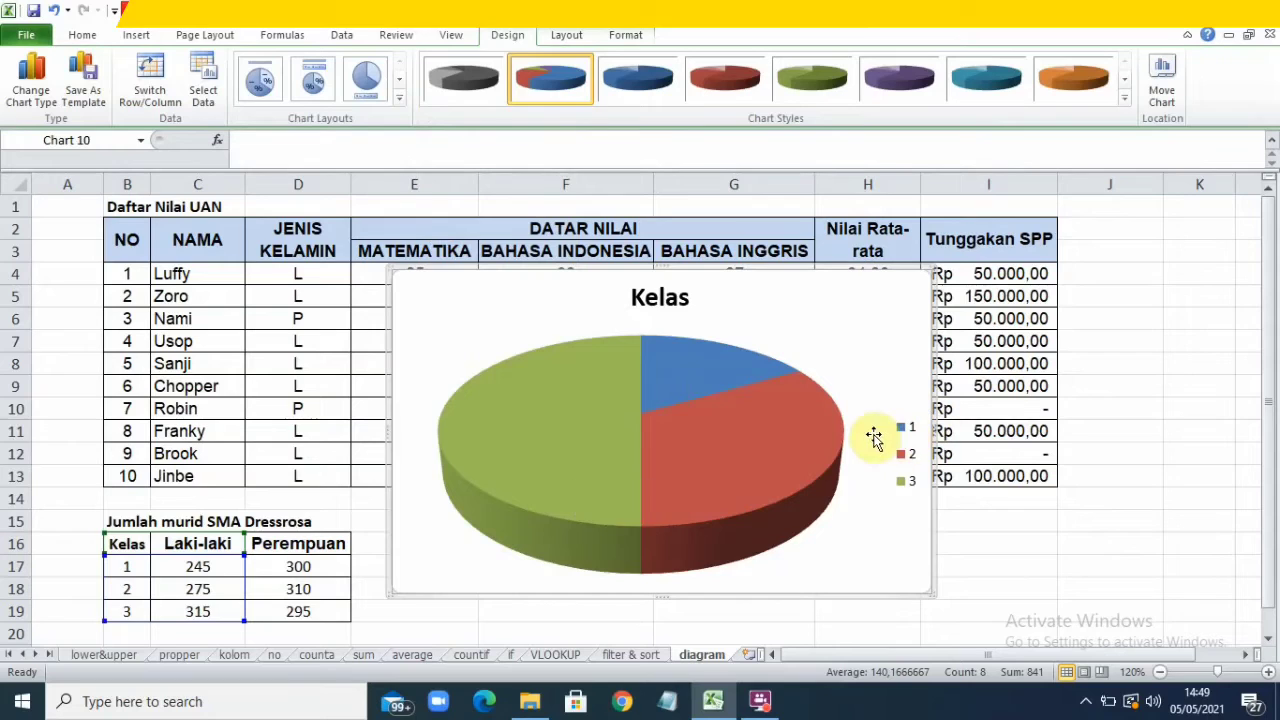
{"action": "mouse_move", "coordinate": [665, 345]}
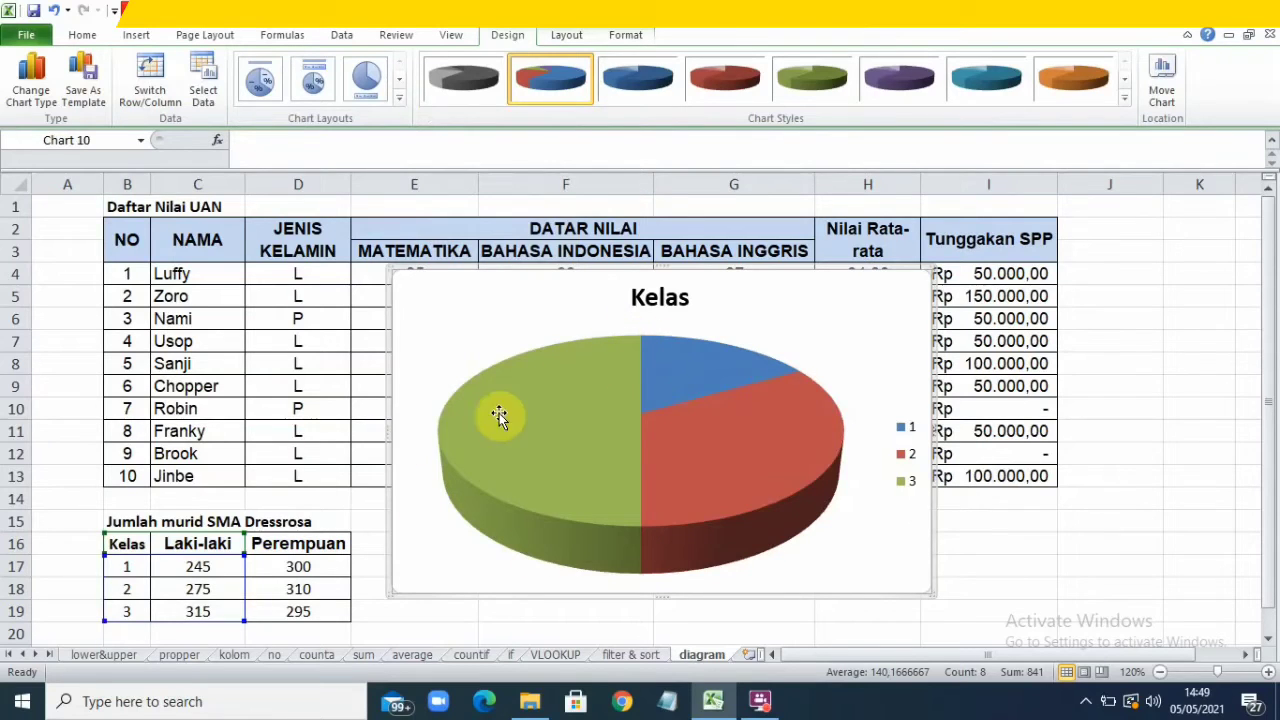
{"action": "mouse_move", "coordinate": [557, 428]}
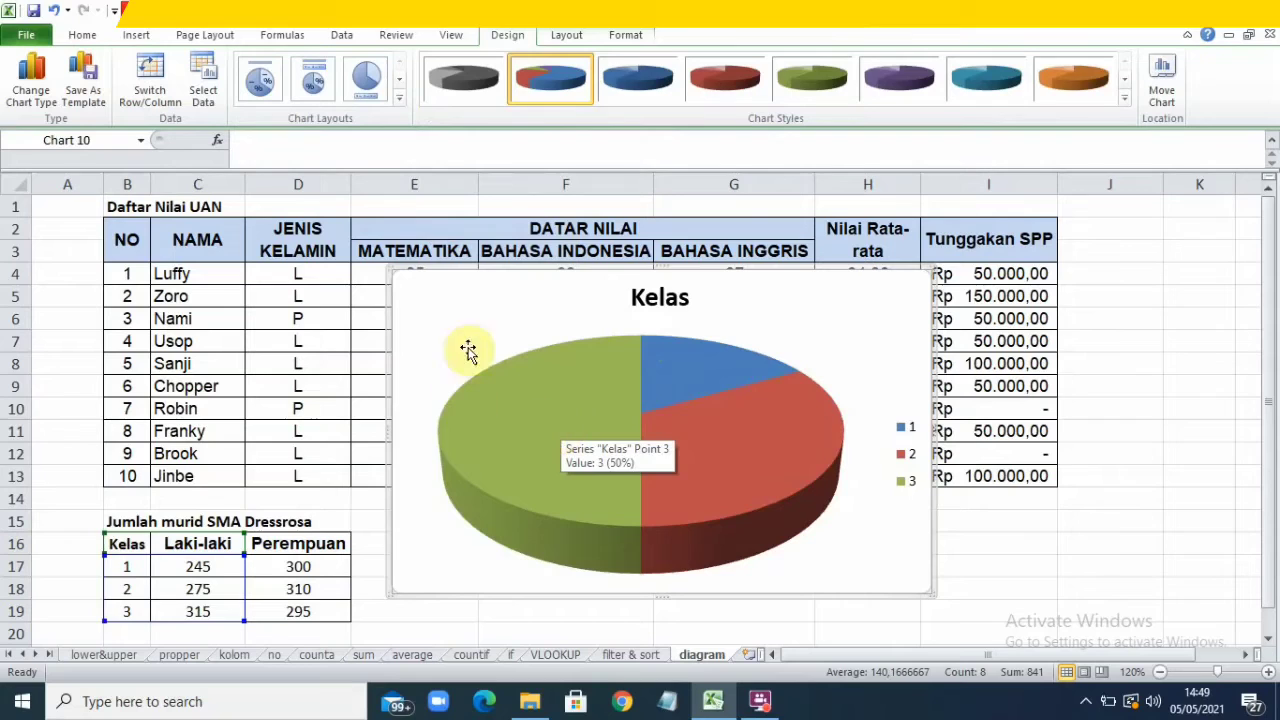
Step: Try several color styles on the 3-D Kelas pie chart, from blue through red, green, purple and teal to outlined grayscale
{"action": "left_click", "coordinate": [641, 86]}
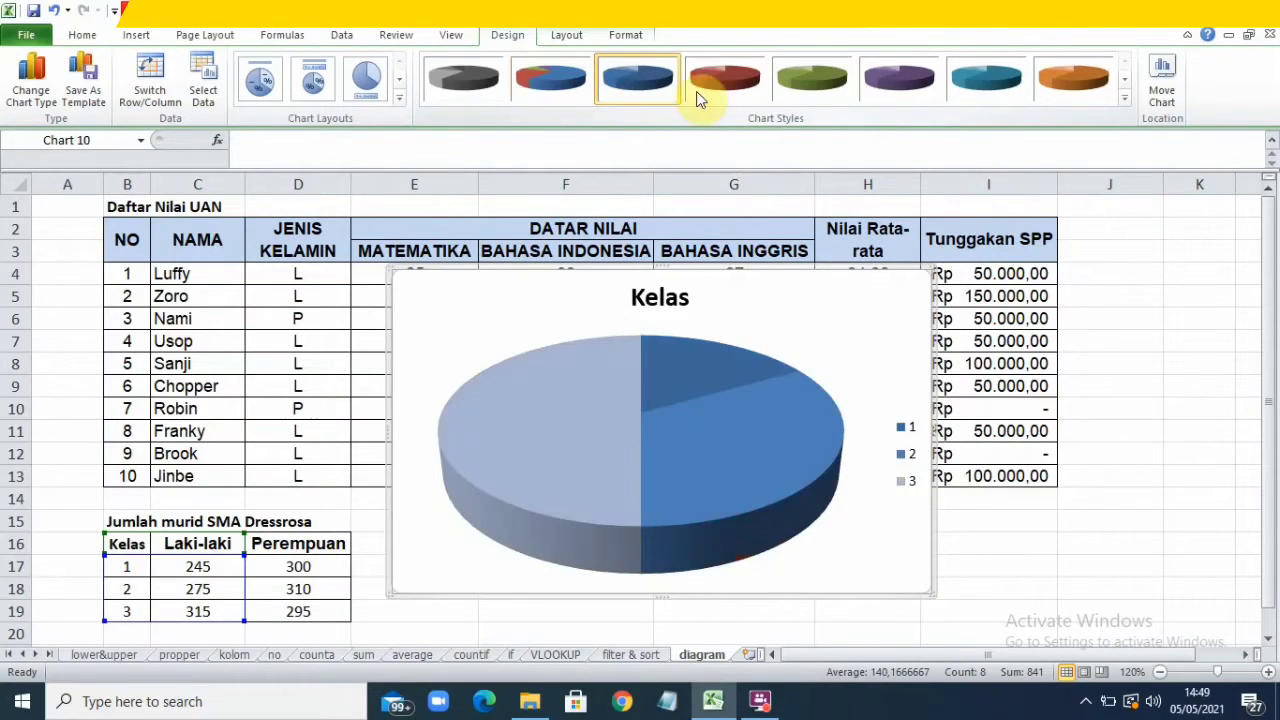
{"action": "left_click", "coordinate": [729, 89]}
{"action": "left_click", "coordinate": [842, 89]}
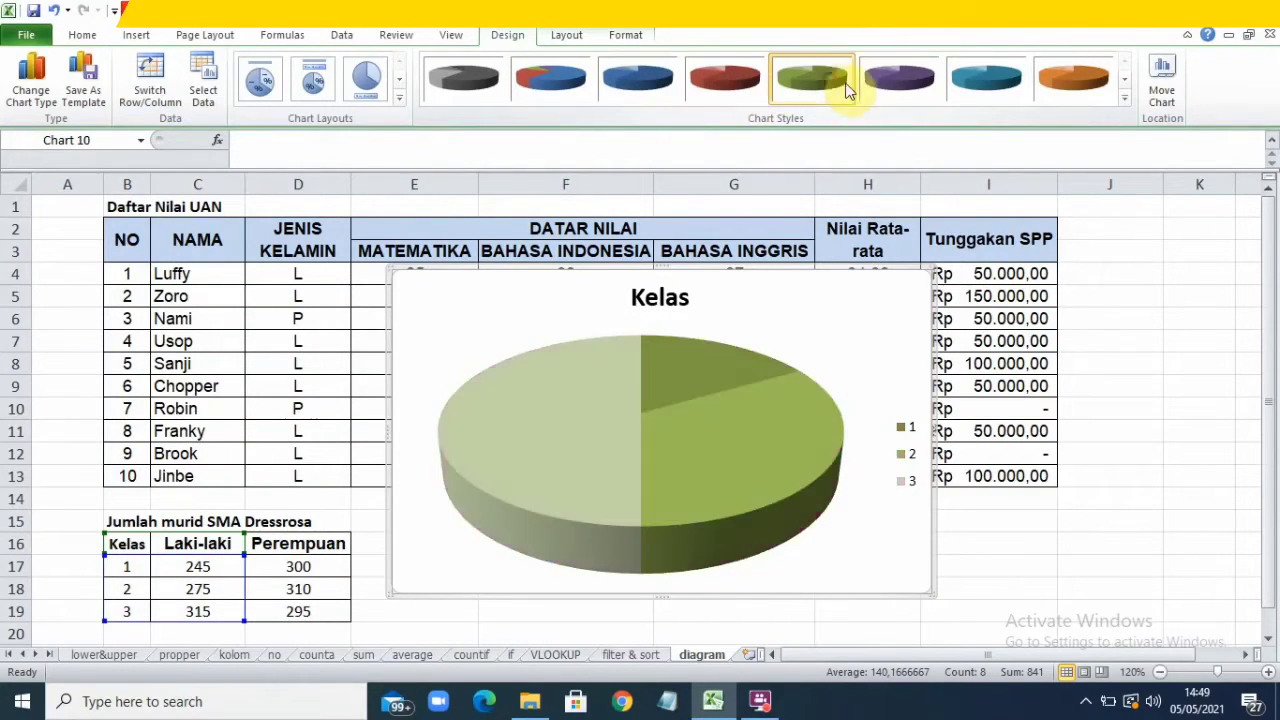
{"action": "left_click", "coordinate": [894, 80]}
{"action": "left_click", "coordinate": [986, 80]}
{"action": "left_click", "coordinate": [1124, 80]}
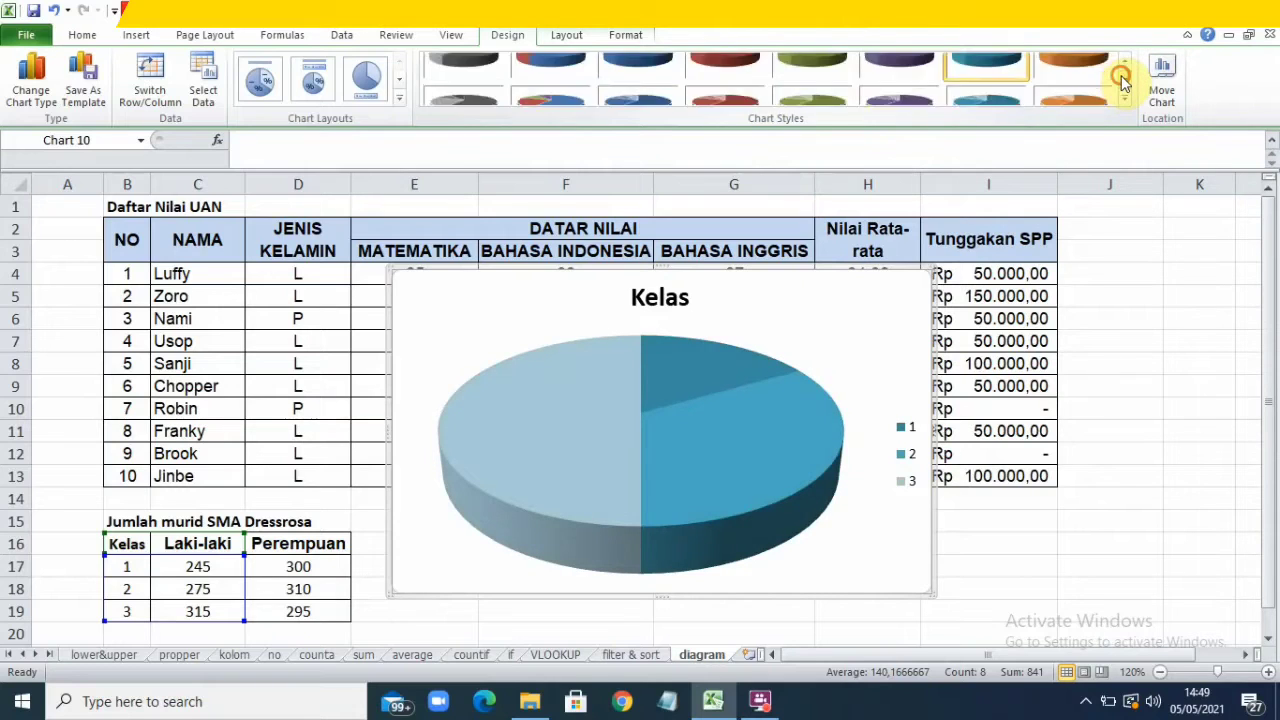
{"action": "left_click", "coordinate": [738, 100]}
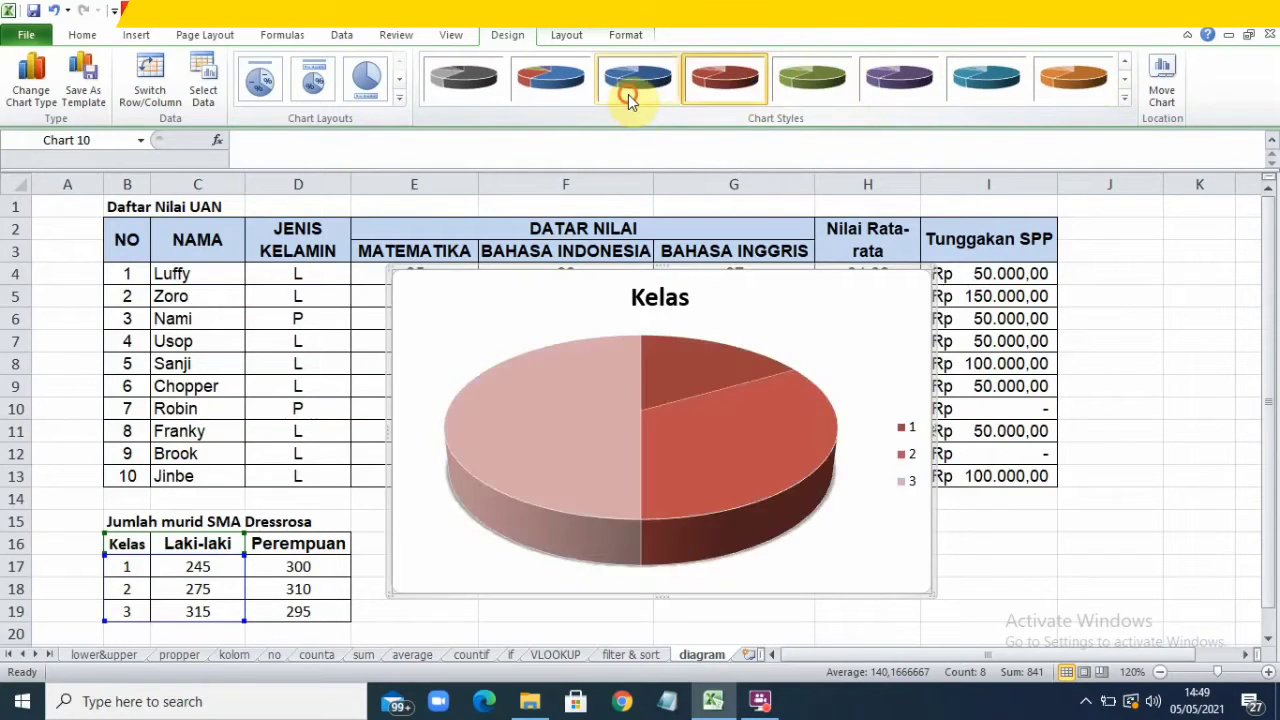
{"action": "left_click", "coordinate": [628, 94]}
{"action": "left_click", "coordinate": [460, 88]}
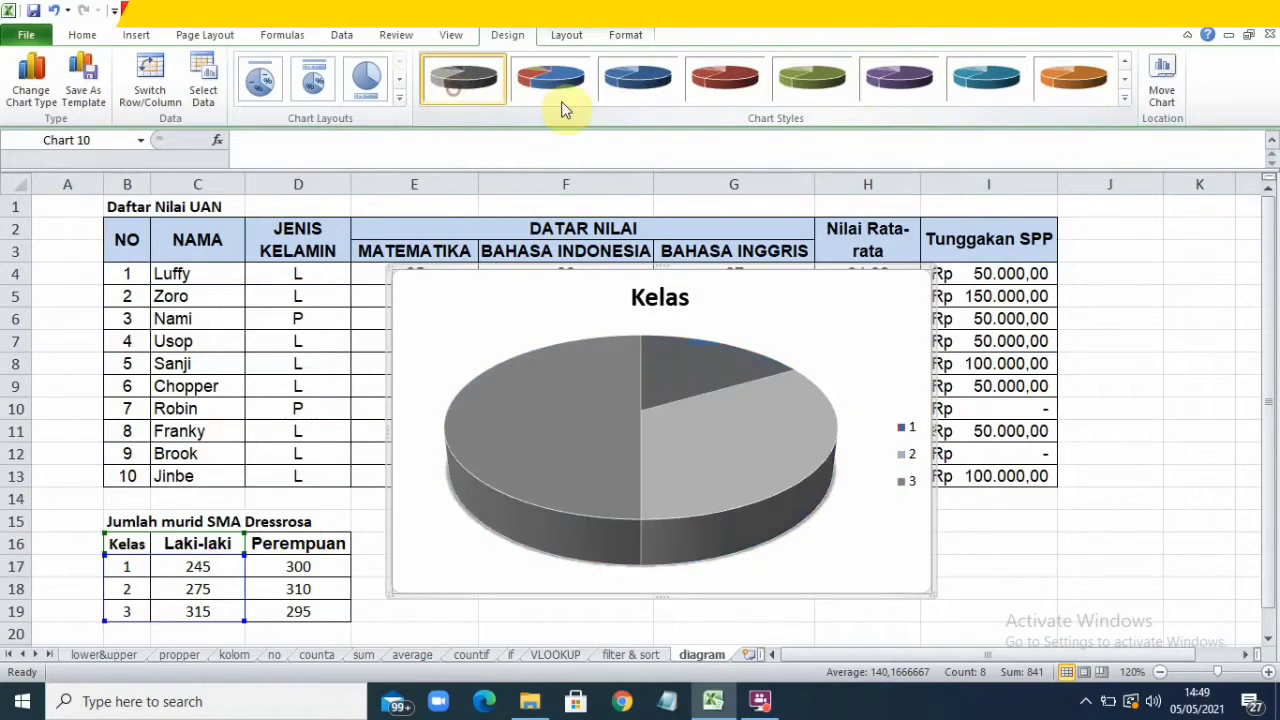
{"action": "left_click", "coordinate": [566, 34]}
{"action": "left_click", "coordinate": [503, 34]}
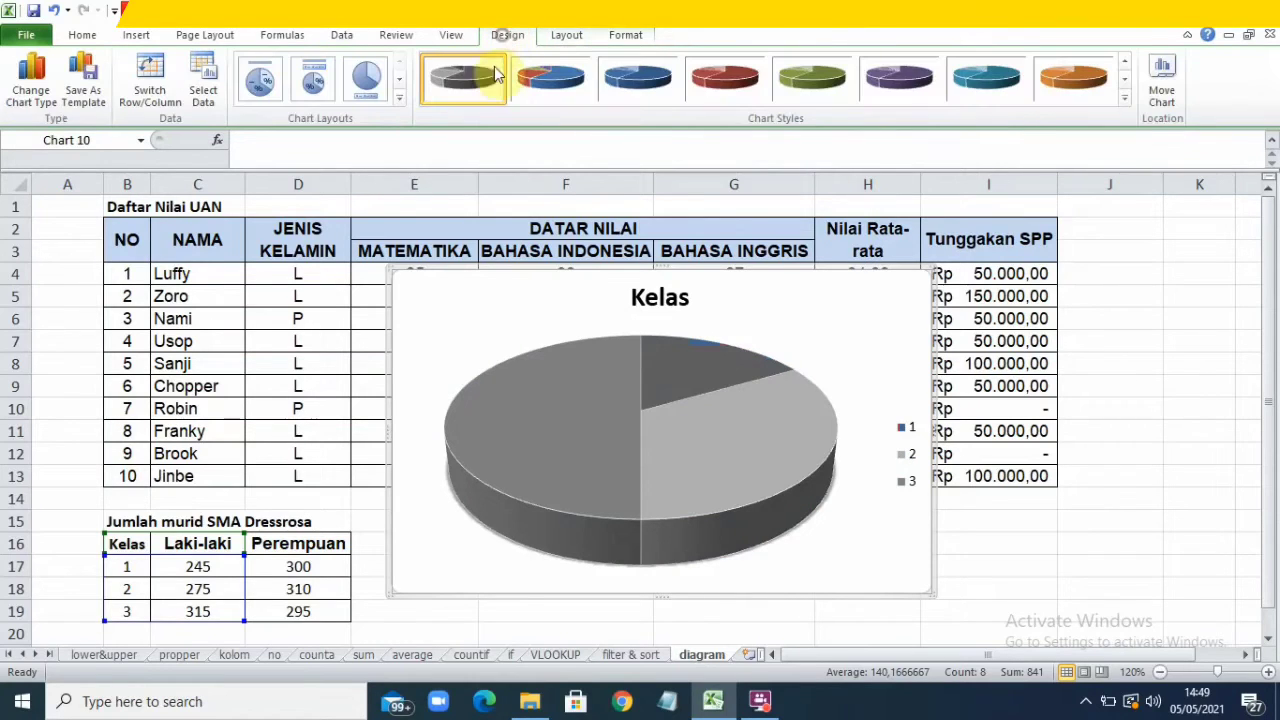
Step: Remove the Kelas series from the 3-D pie chart, delete the whole chart and deselect its source range
{"action": "left_click", "coordinate": [596, 403]}
{"action": "key", "text": "Delete"}
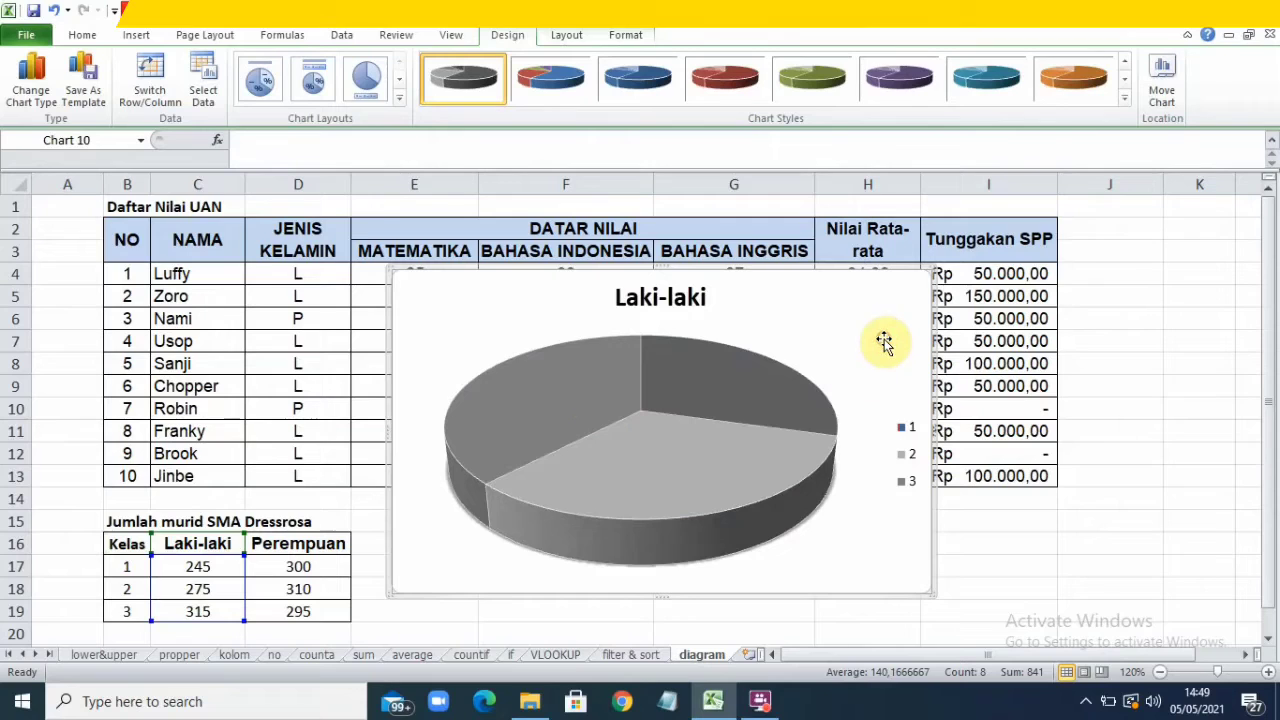
{"action": "key", "text": "Delete"}
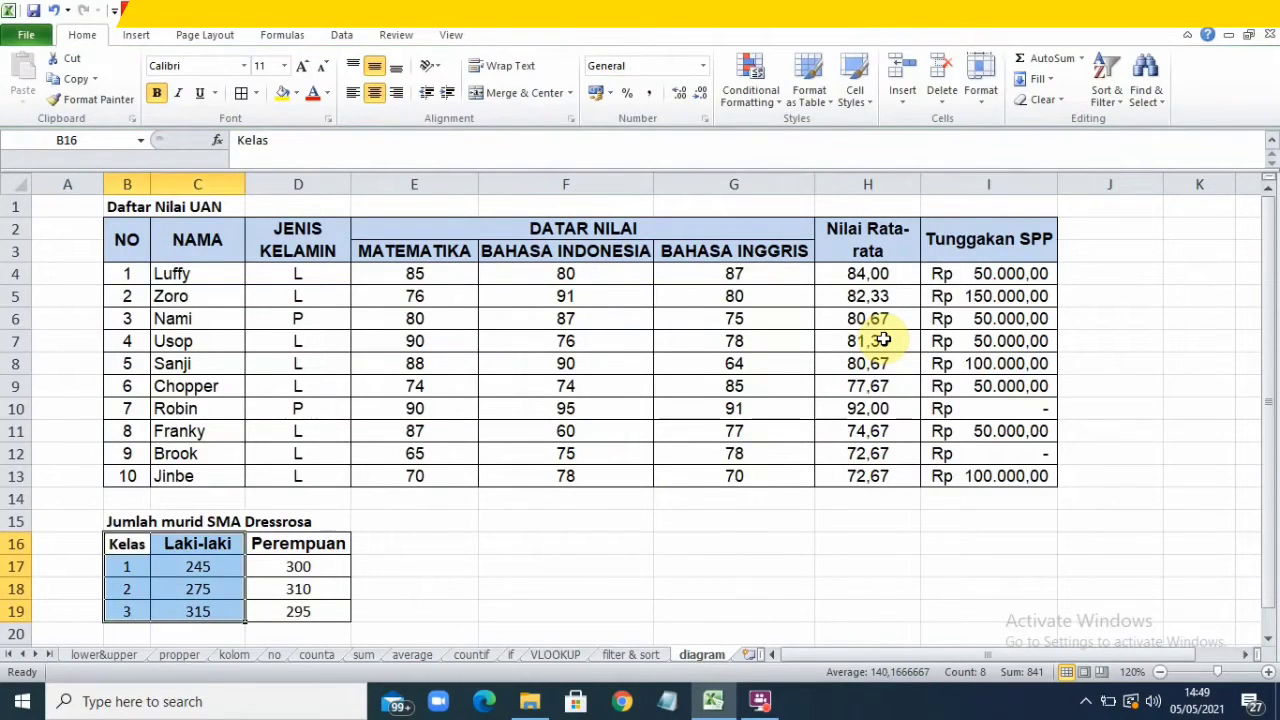
{"action": "left_click", "coordinate": [434, 592]}
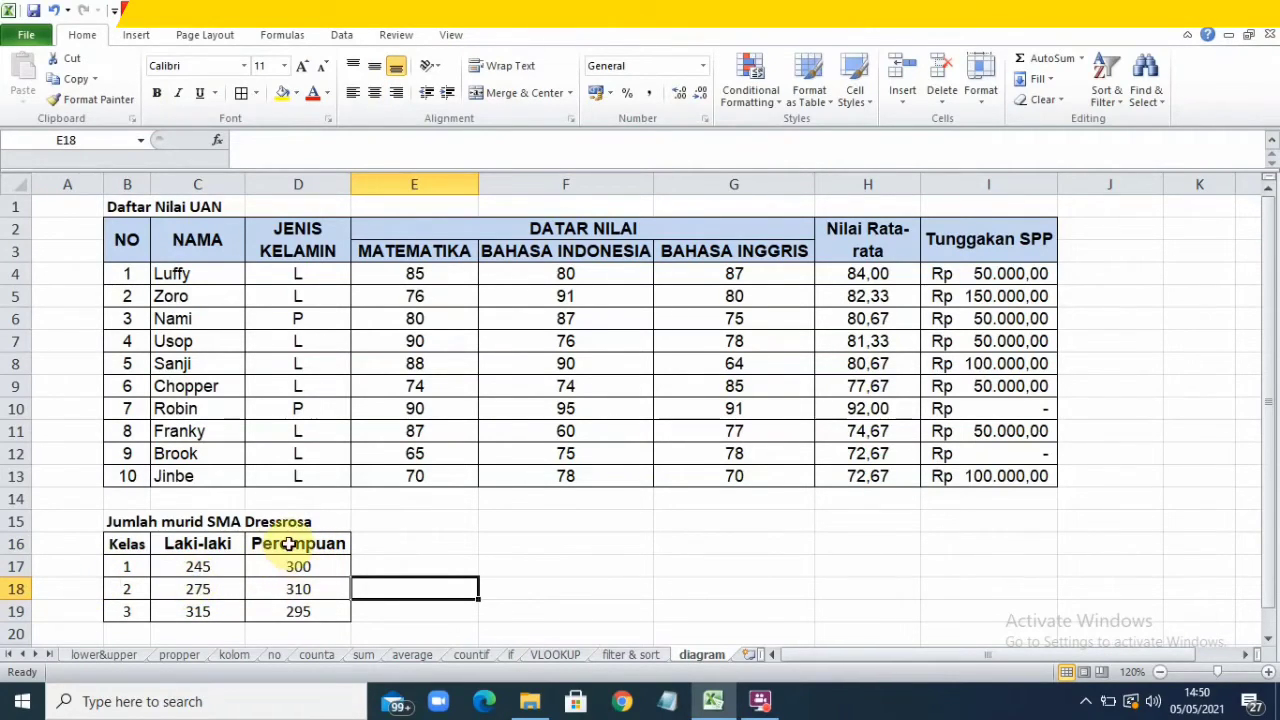
Step: Insert an exploded 3-D pie chart from the Perempuan column, D16:D19, and select its slices one by one
{"action": "left_click_drag", "start_coordinate": [288, 543], "coordinate": [286, 603]}
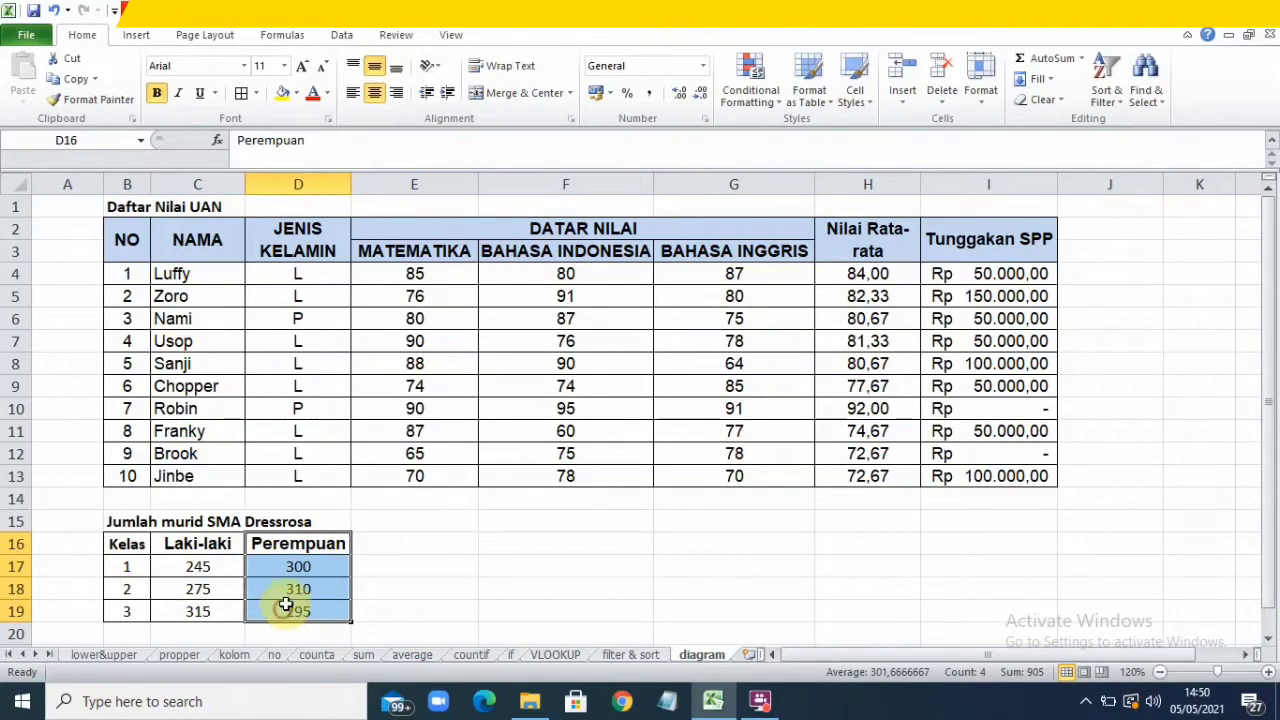
{"action": "left_click", "coordinate": [137, 38]}
{"action": "left_click", "coordinate": [436, 78]}
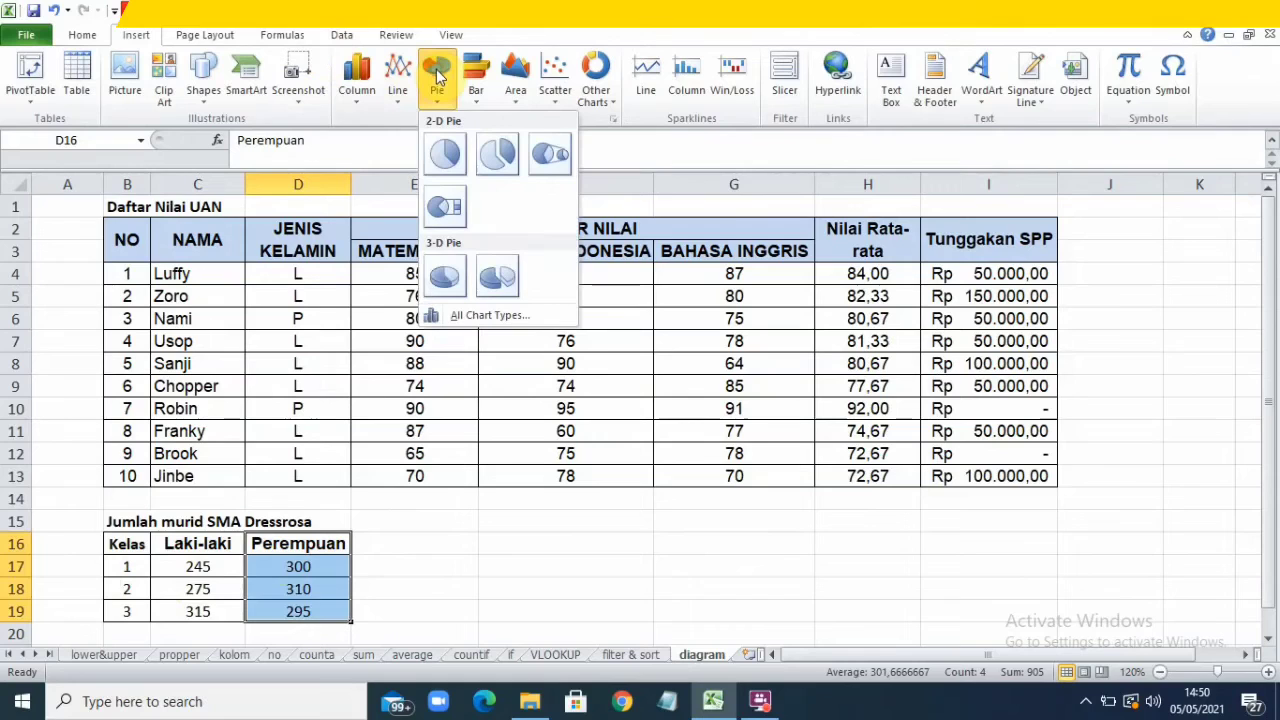
{"action": "left_click", "coordinate": [498, 279]}
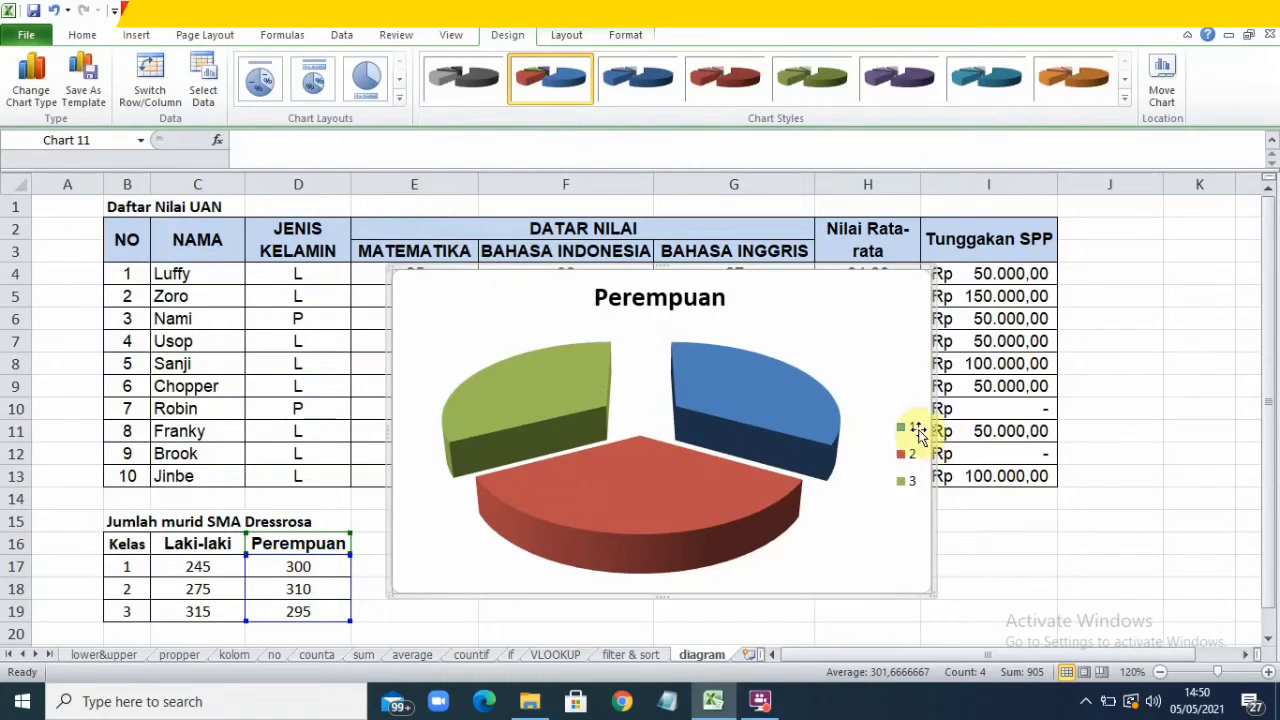
{"action": "left_click", "coordinate": [749, 408]}
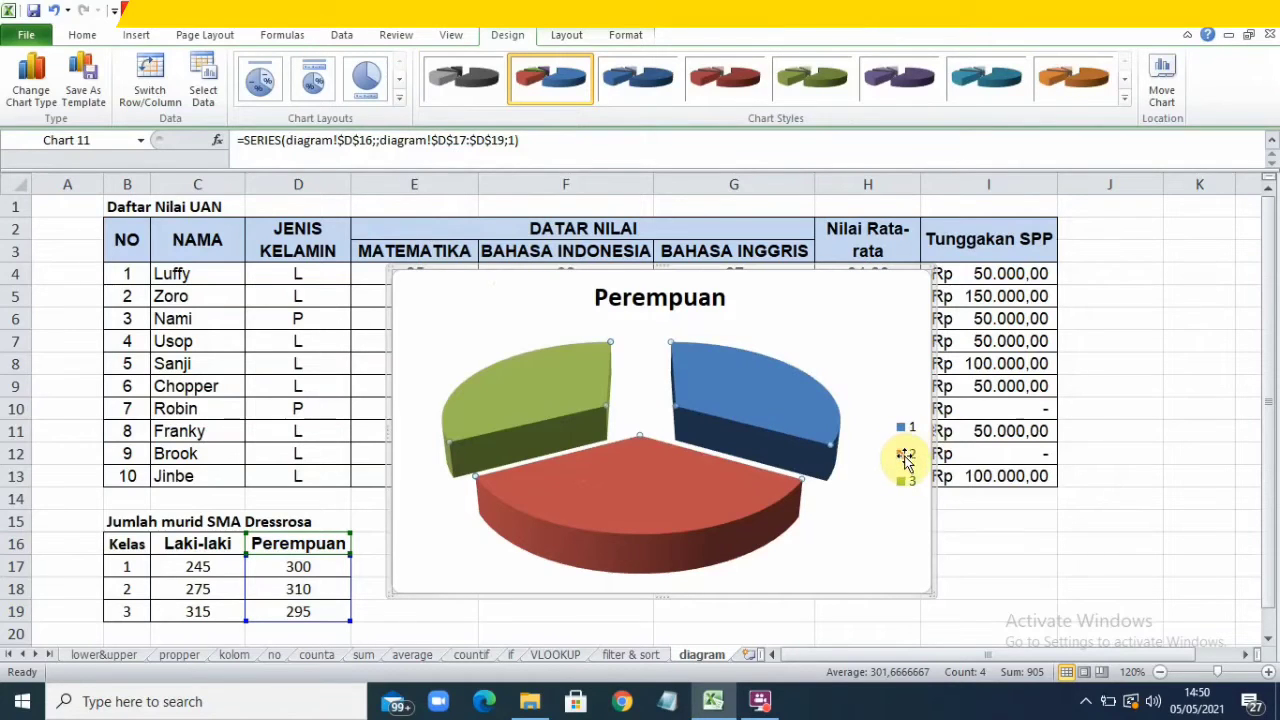
{"action": "left_click", "coordinate": [604, 513]}
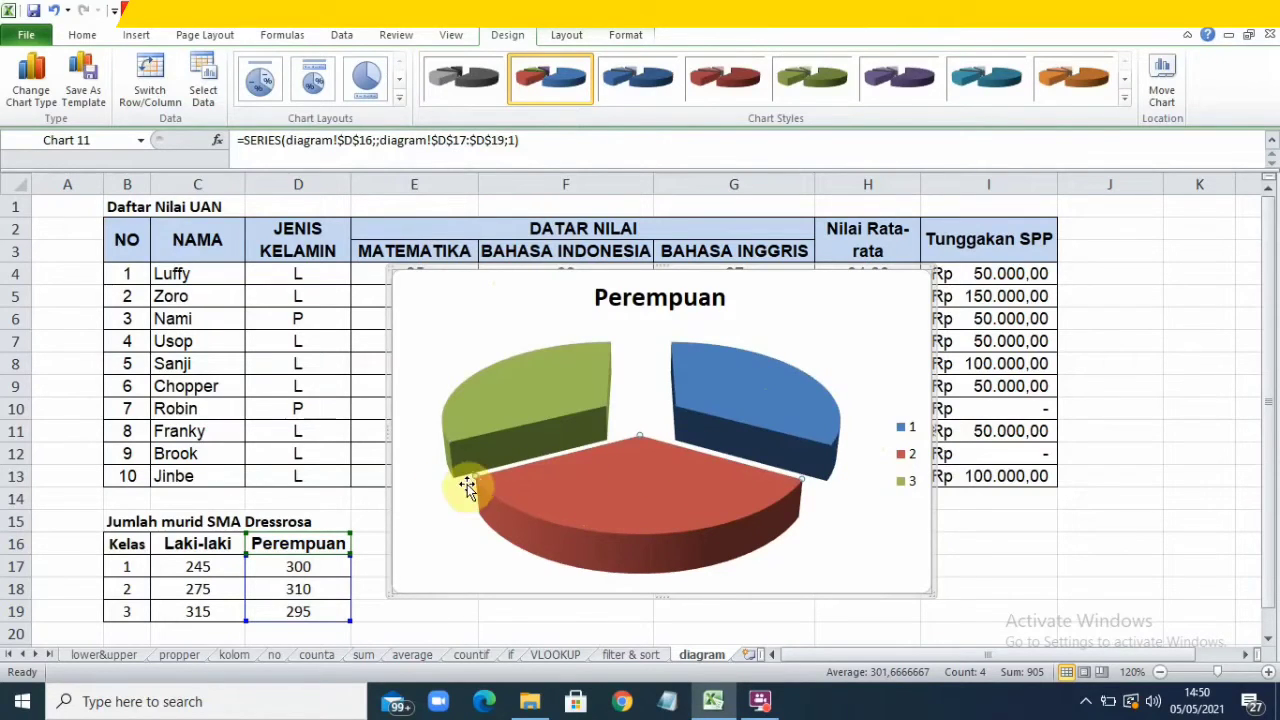
{"action": "left_click", "coordinate": [519, 413]}
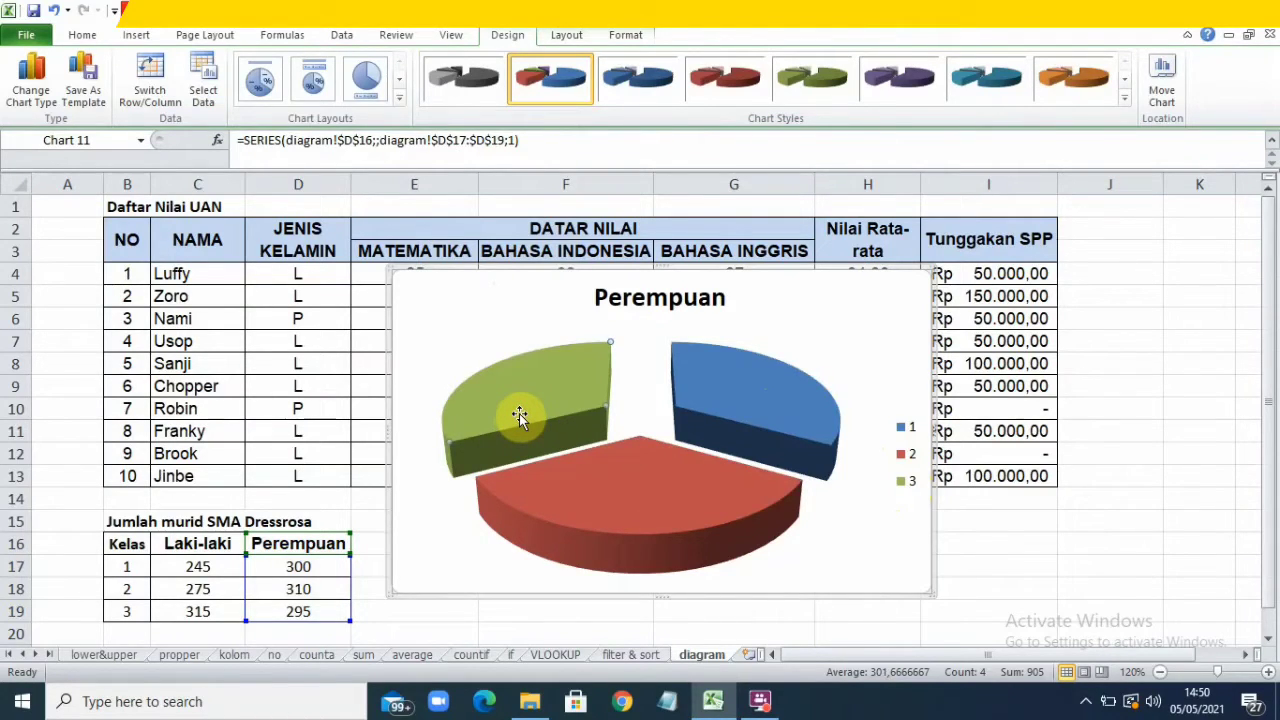
Step: Review the Format Chart Area settings for fill, border color, border styles, shadow, glow and soft edges, and 3-D format
{"action": "right_click", "coordinate": [447, 330]}
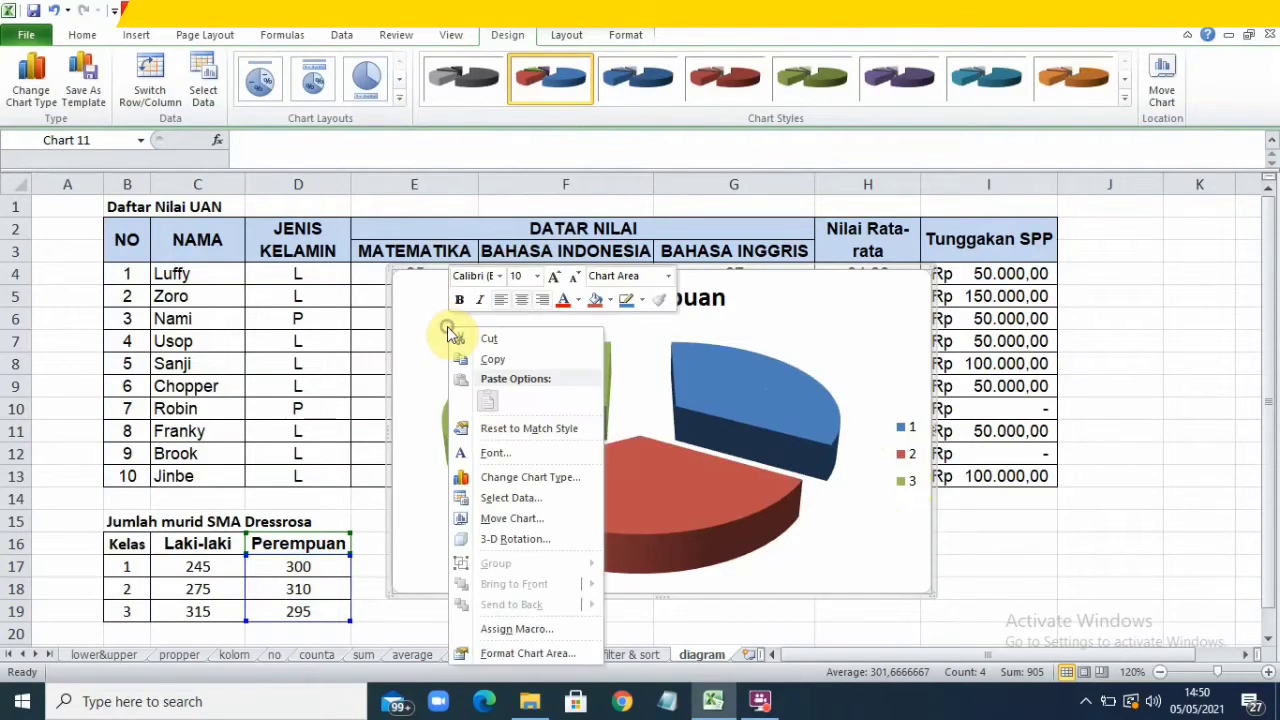
{"action": "left_click", "coordinate": [518, 655]}
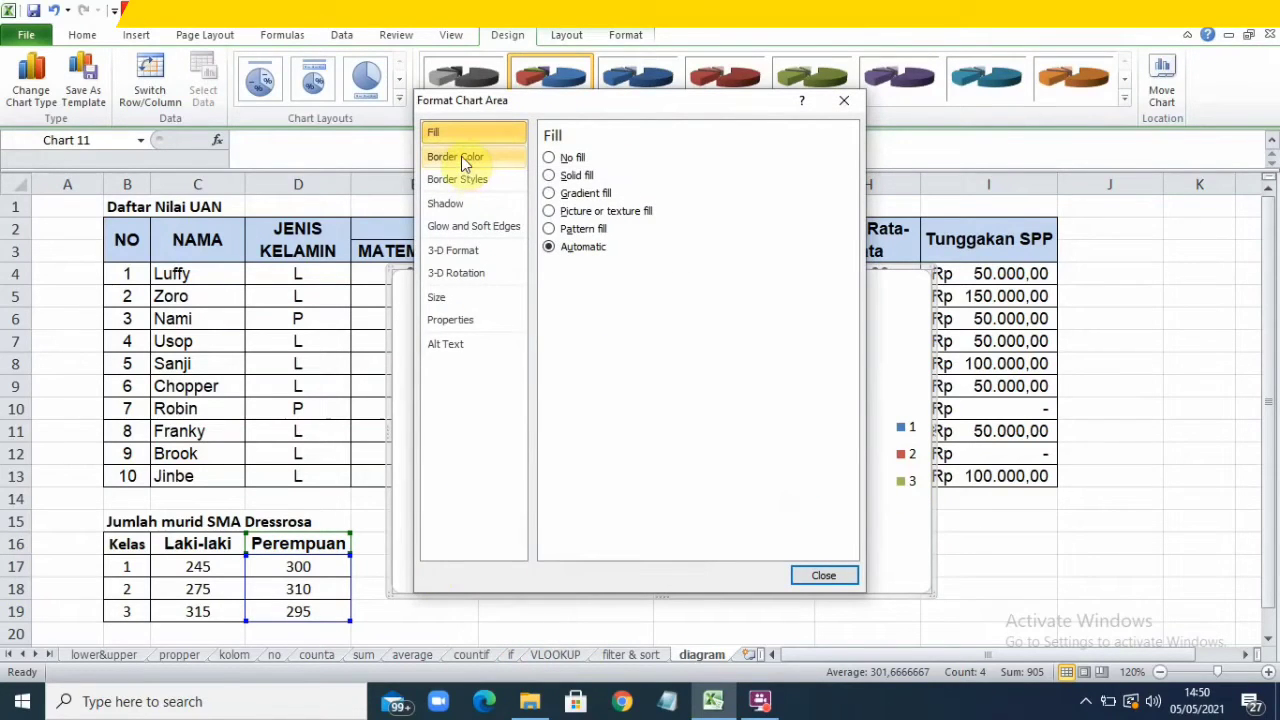
{"action": "left_click", "coordinate": [463, 160]}
{"action": "left_click", "coordinate": [460, 178]}
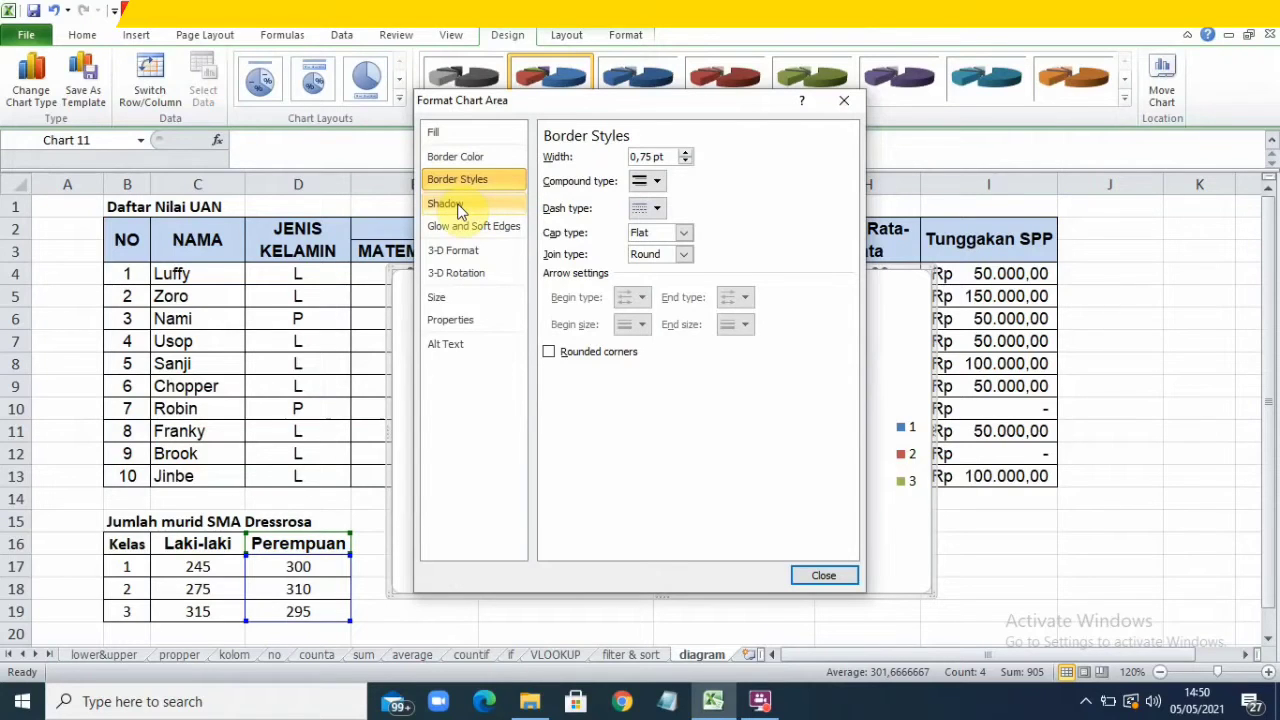
{"action": "left_click", "coordinate": [452, 206]}
{"action": "left_click", "coordinate": [460, 226]}
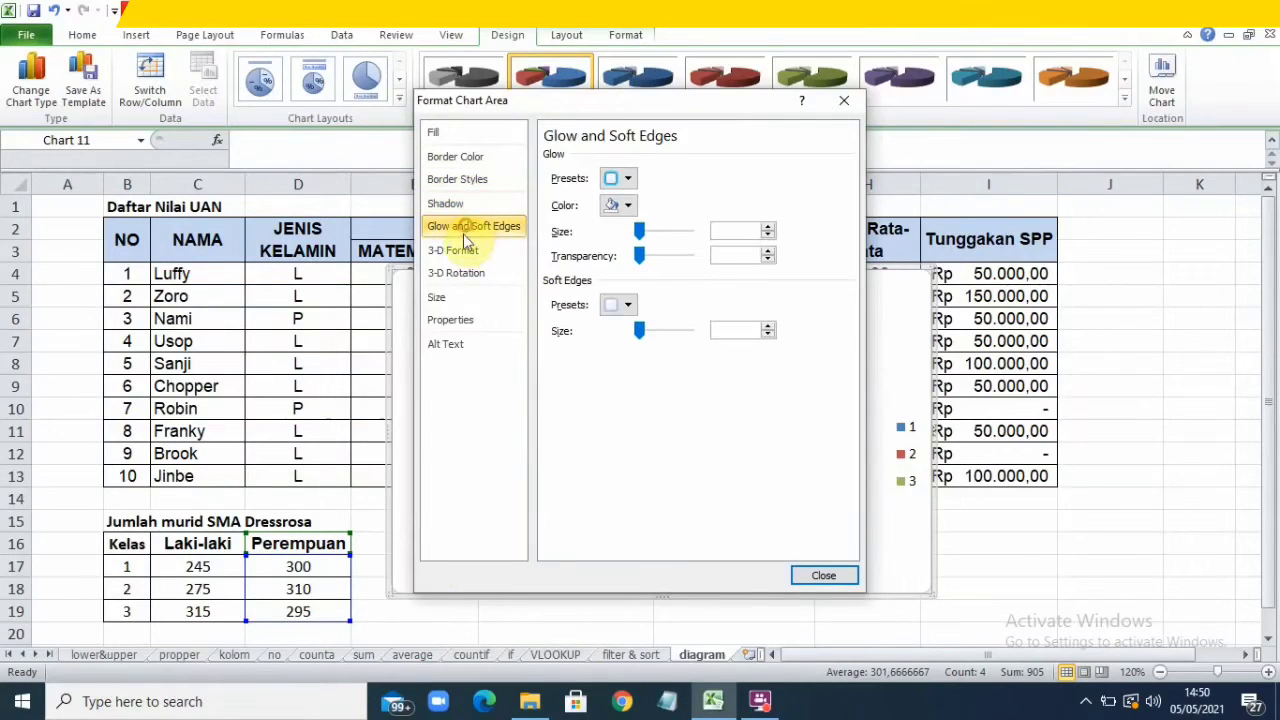
{"action": "left_click", "coordinate": [452, 249]}
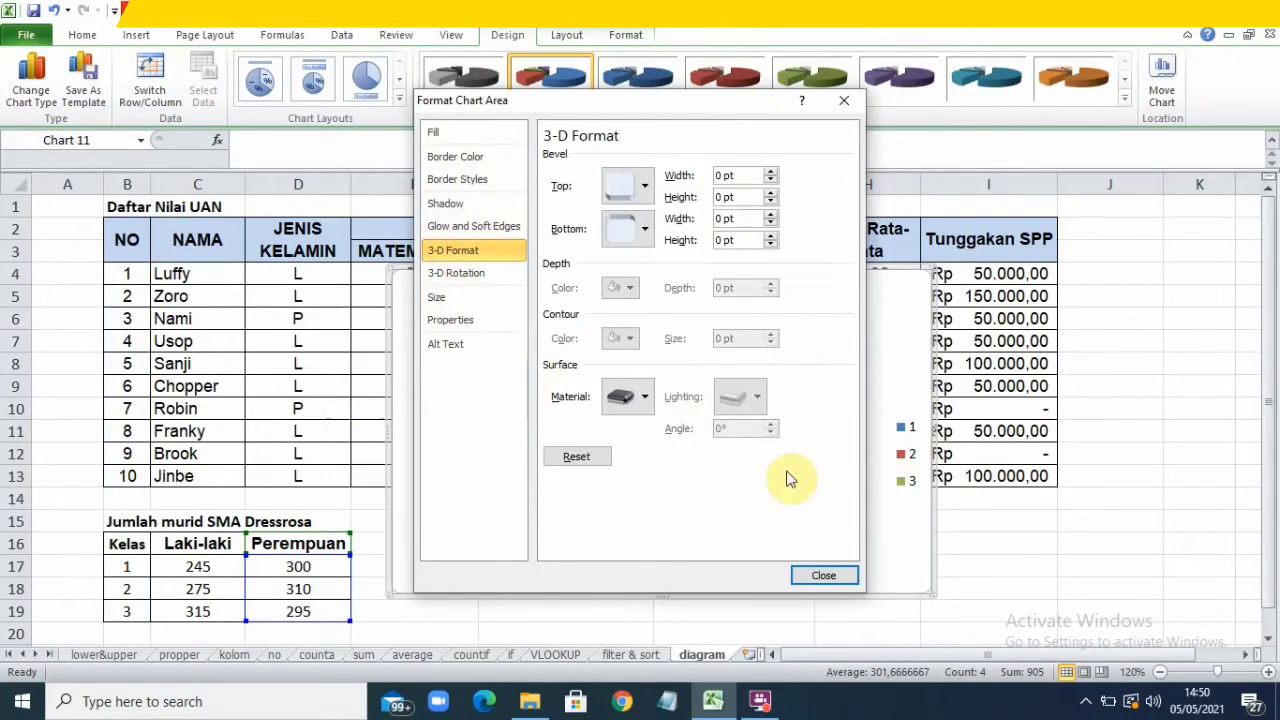
{"action": "left_click", "coordinate": [823, 575]}
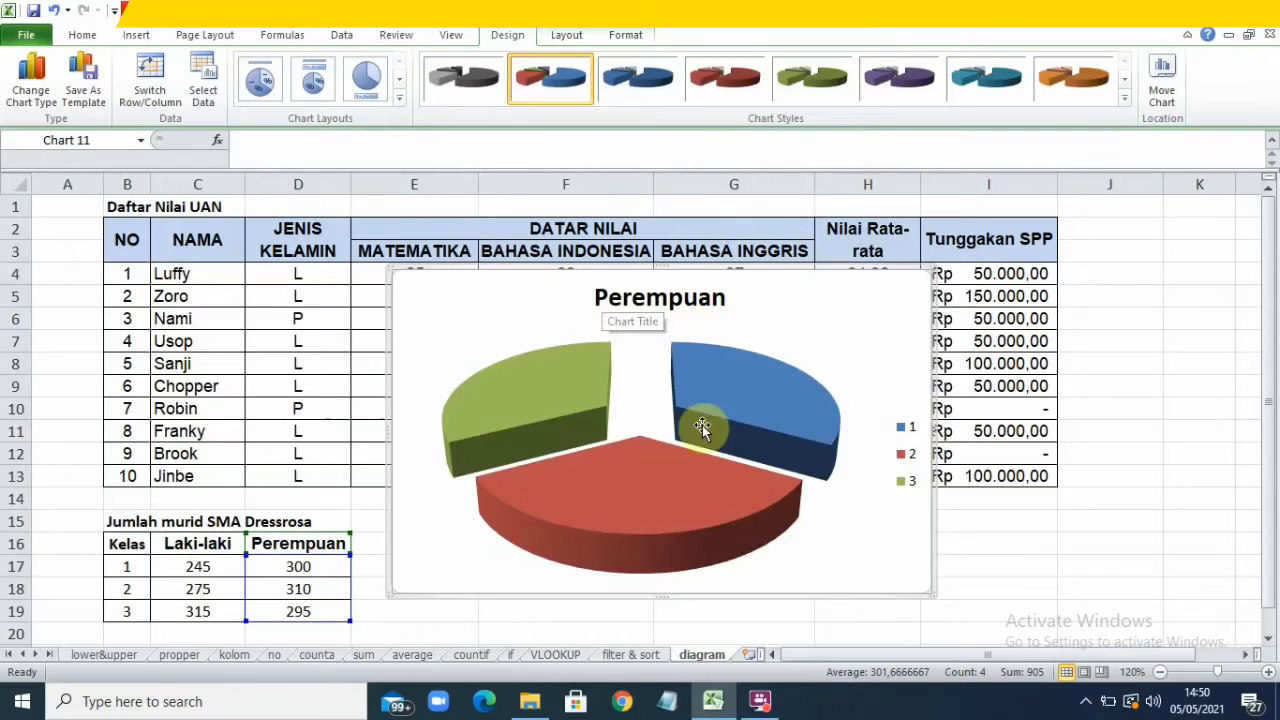
Step: Change the exploded pie chart's title to "Perbandingan Murid Perempuan" and delete the chart
{"action": "left_click", "coordinate": [672, 300]}
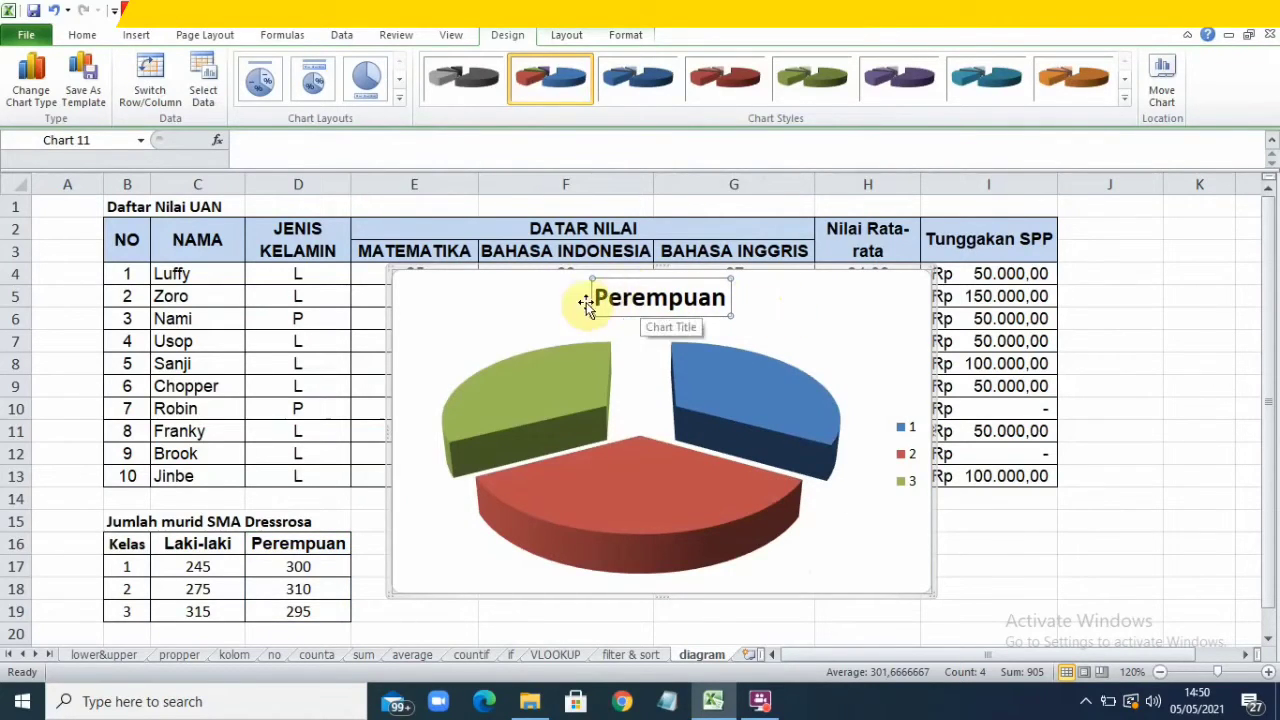
{"action": "left_click", "coordinate": [670, 293]}
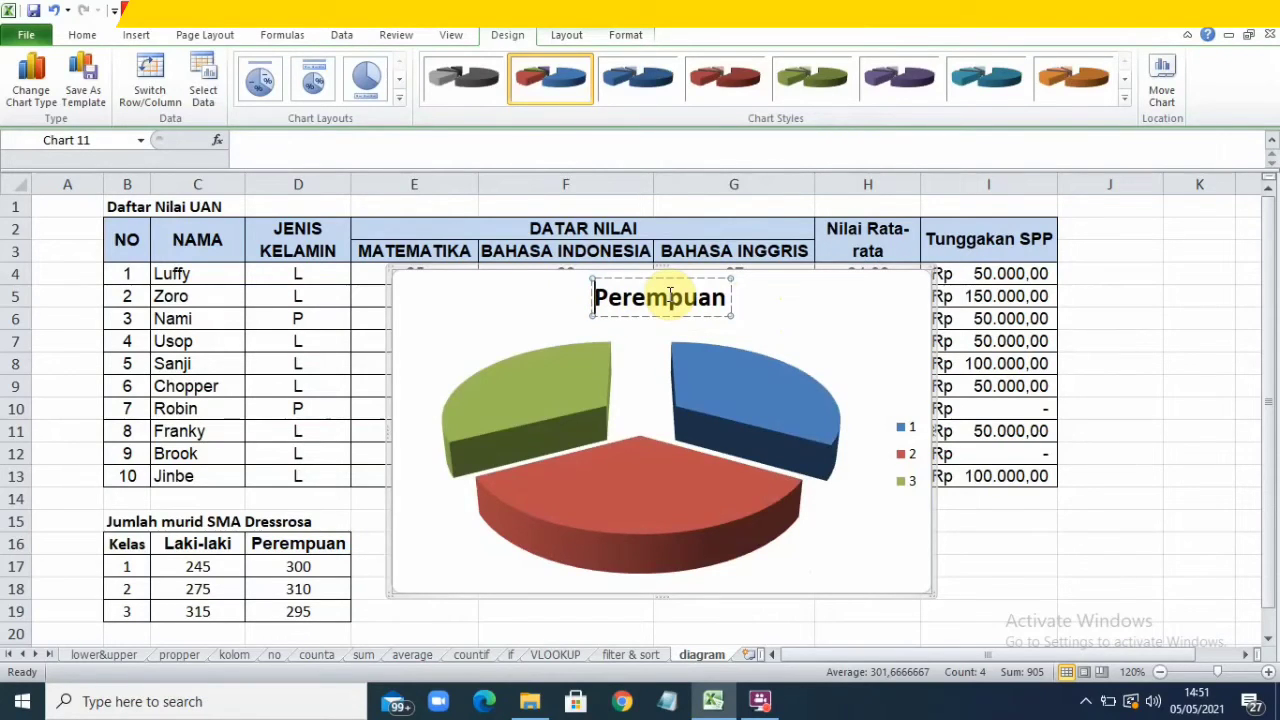
{"action": "type", "text": "Per"}
{"action": "type", "text": "bandingan "}
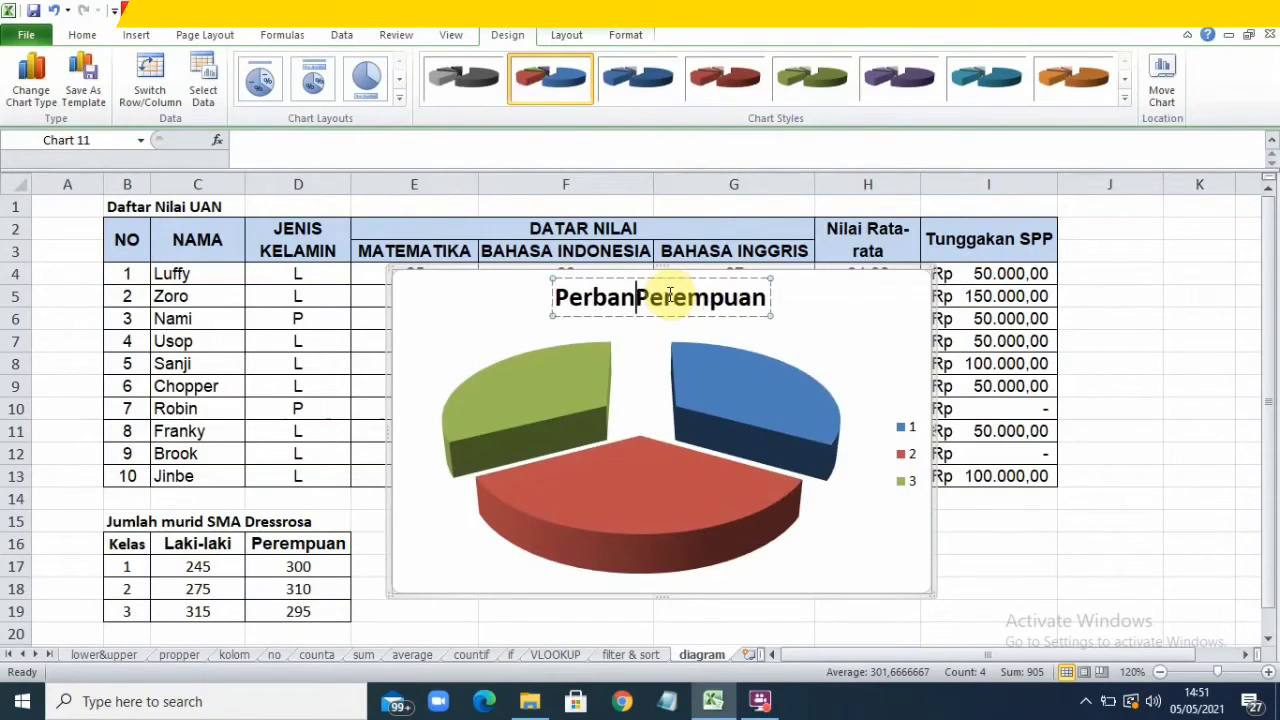
{"action": "type", "text": "Murid"}
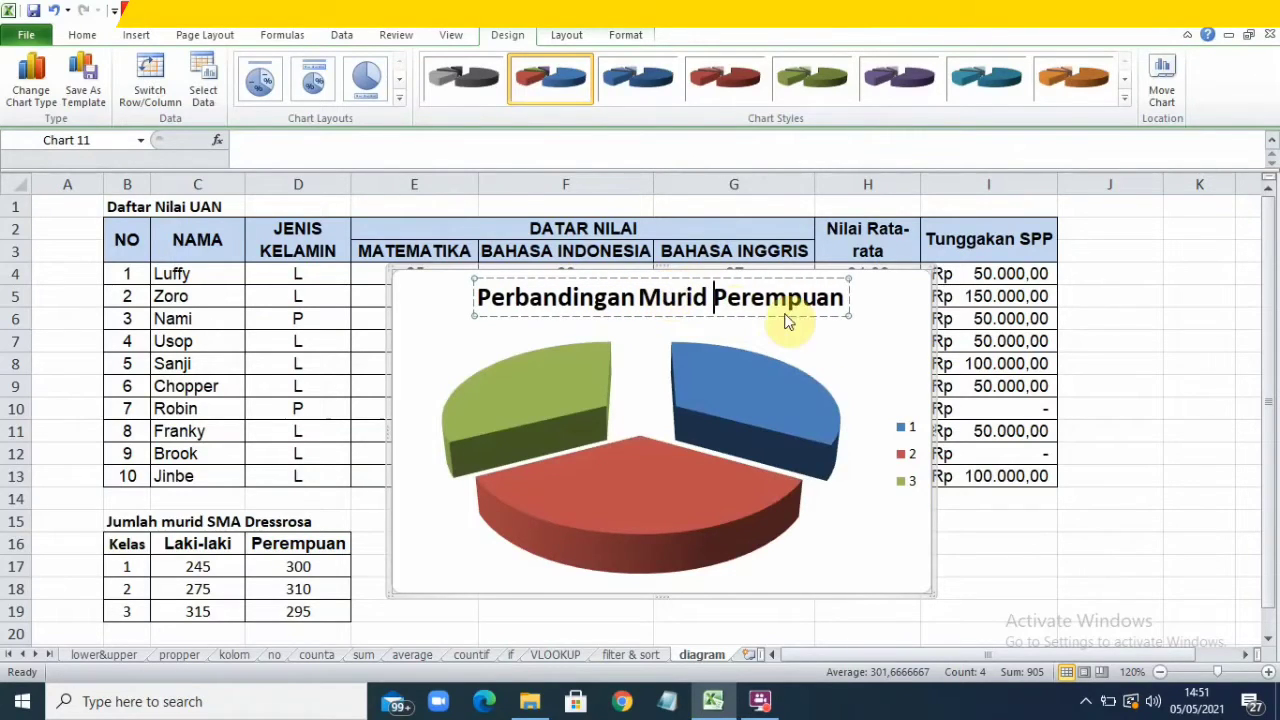
{"action": "left_click", "coordinate": [855, 340]}
{"action": "left_click", "coordinate": [817, 296]}
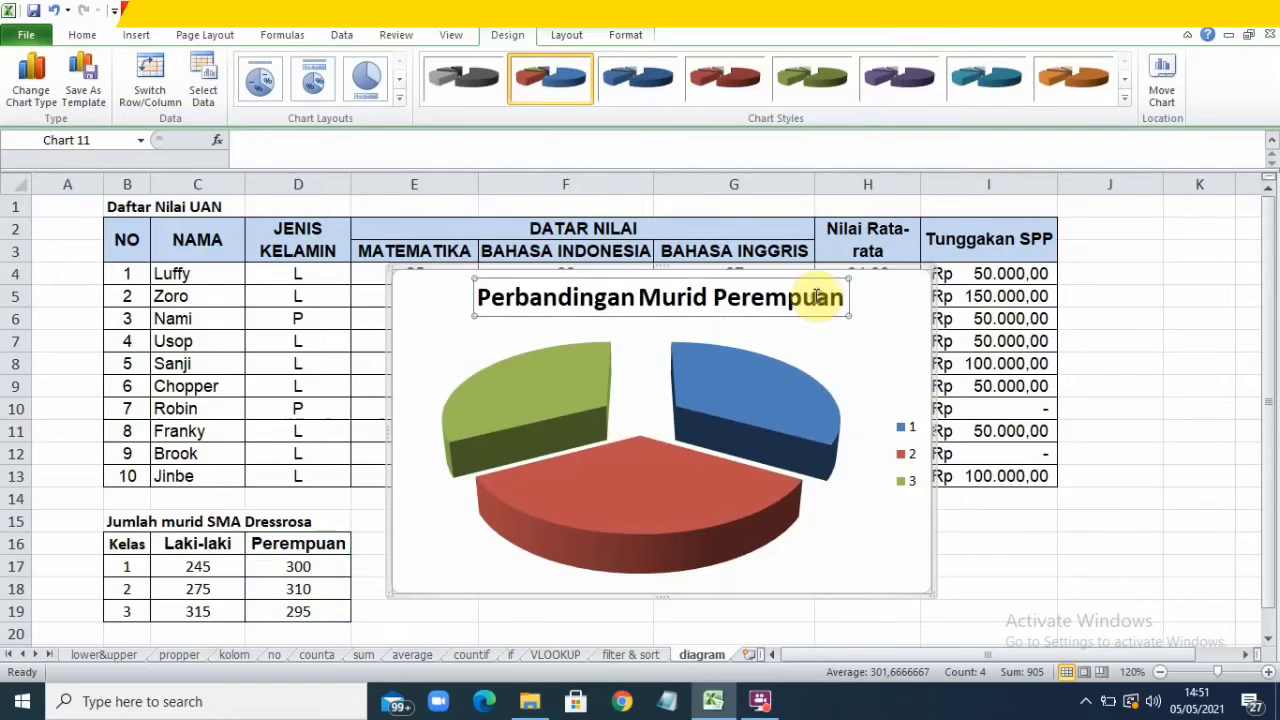
{"action": "left_click", "coordinate": [913, 302]}
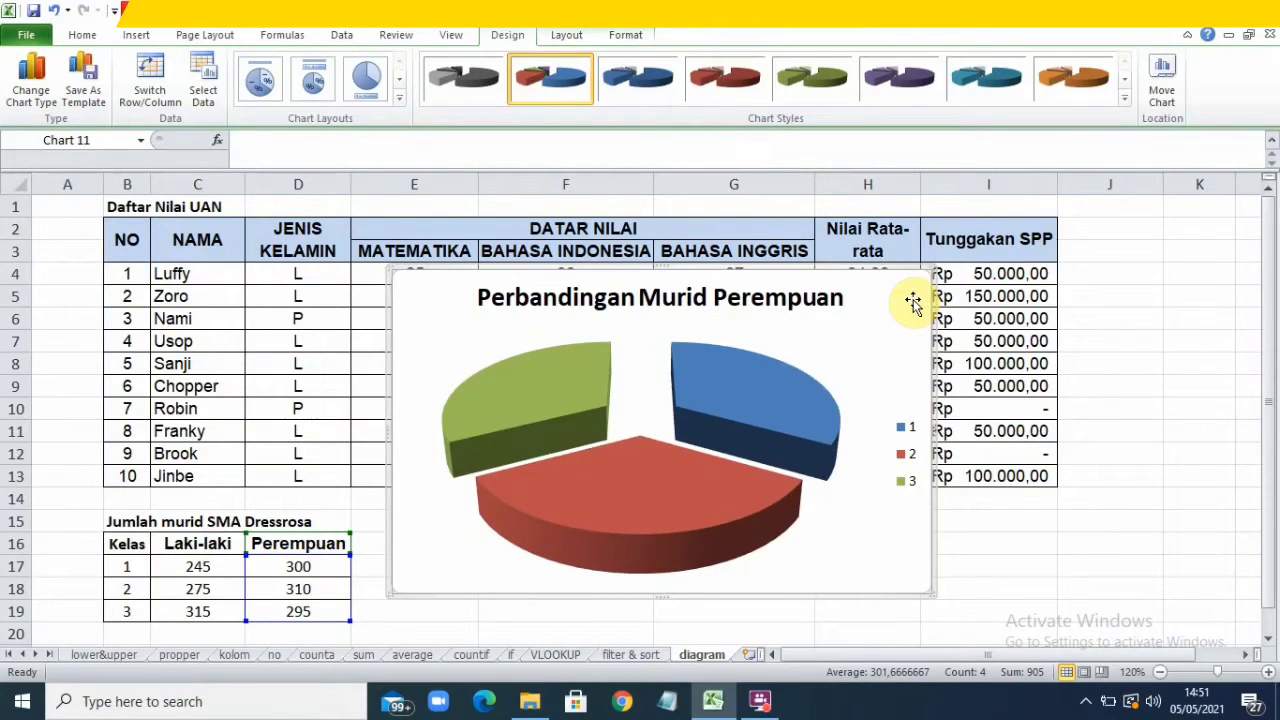
{"action": "key", "text": "Delete"}
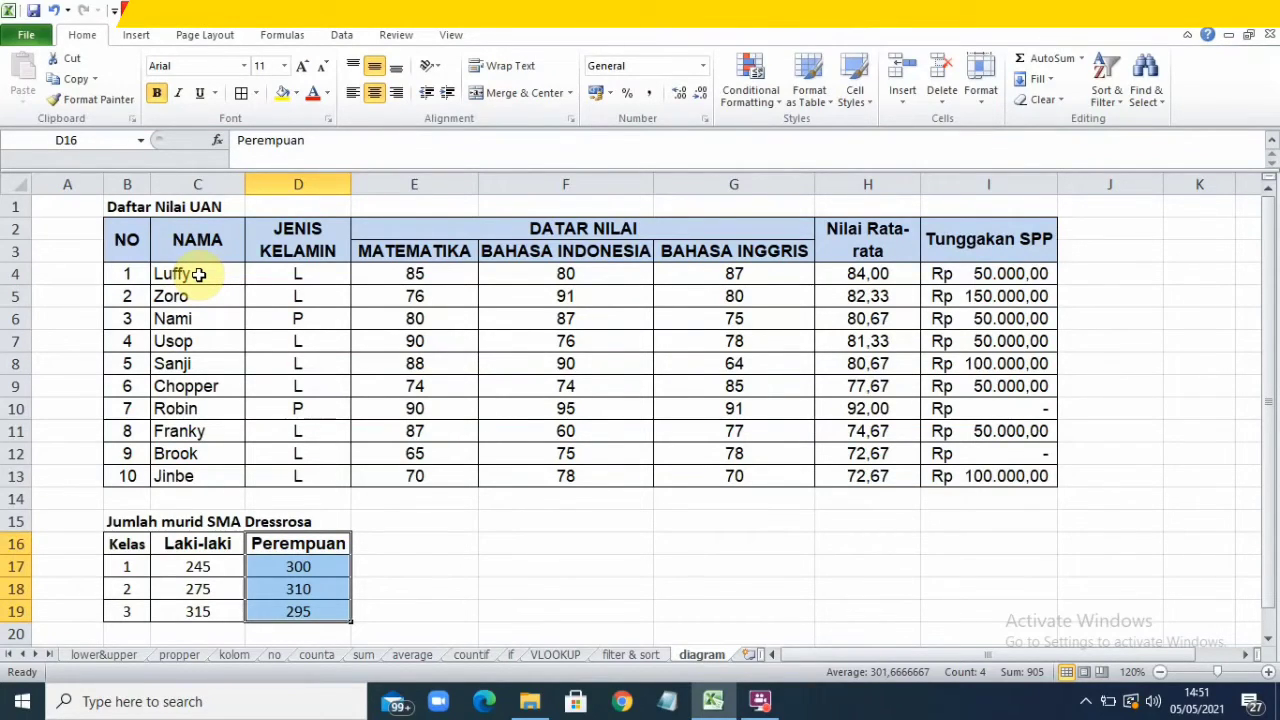
Step: Insert a 3-D clustered column chart from the names in C4:C13 and the scores in E4:G13, and move it below the first score rows
{"action": "left_click_drag", "start_coordinate": [199, 275], "coordinate": [178, 475]}
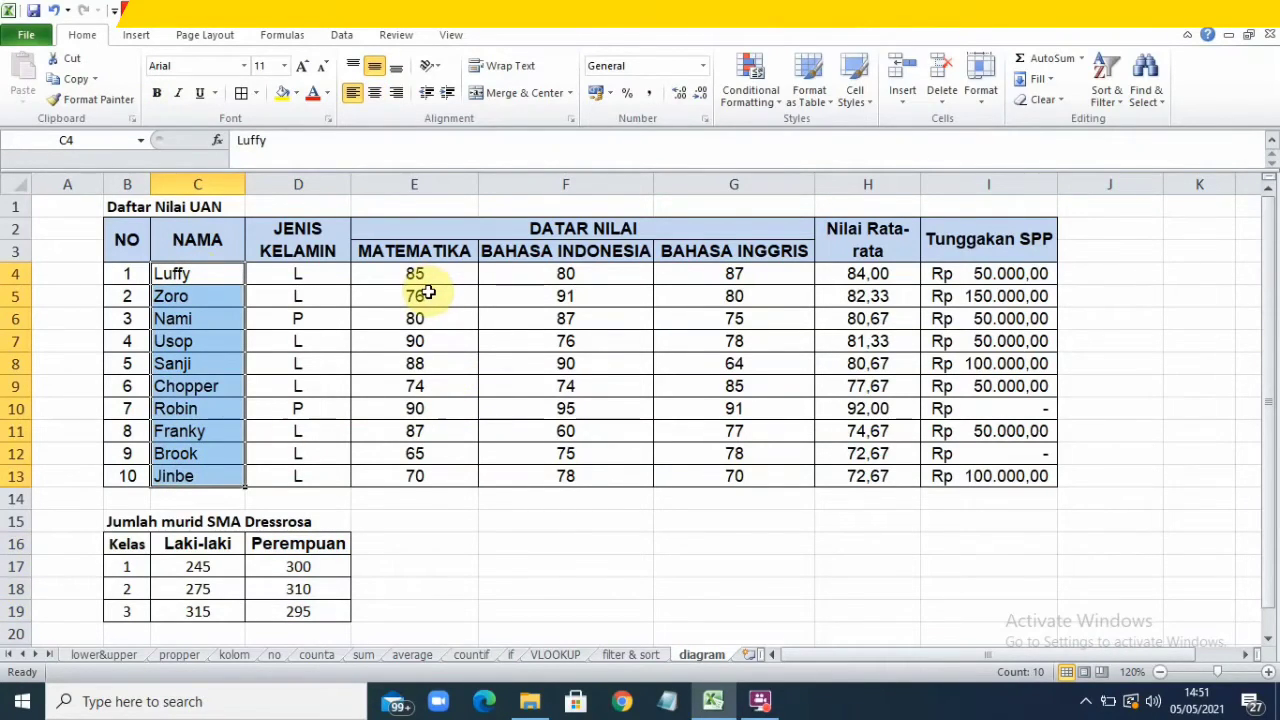
{"action": "left_click_drag", "start_coordinate": [428, 272], "coordinate": [438, 470]}
{"action": "left_click_drag", "start_coordinate": [562, 273], "coordinate": [556, 476]}
{"action": "left_click_drag", "start_coordinate": [718, 273], "coordinate": [728, 476]}
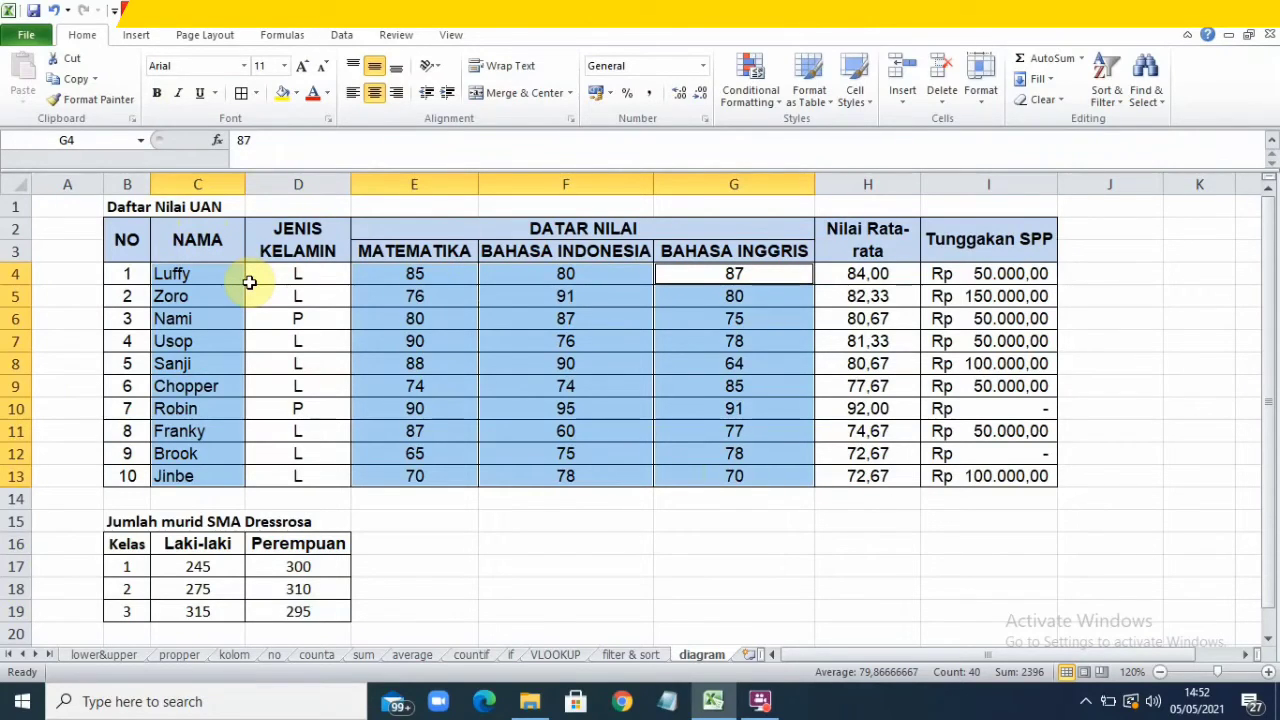
{"action": "right_click", "coordinate": [194, 277]}
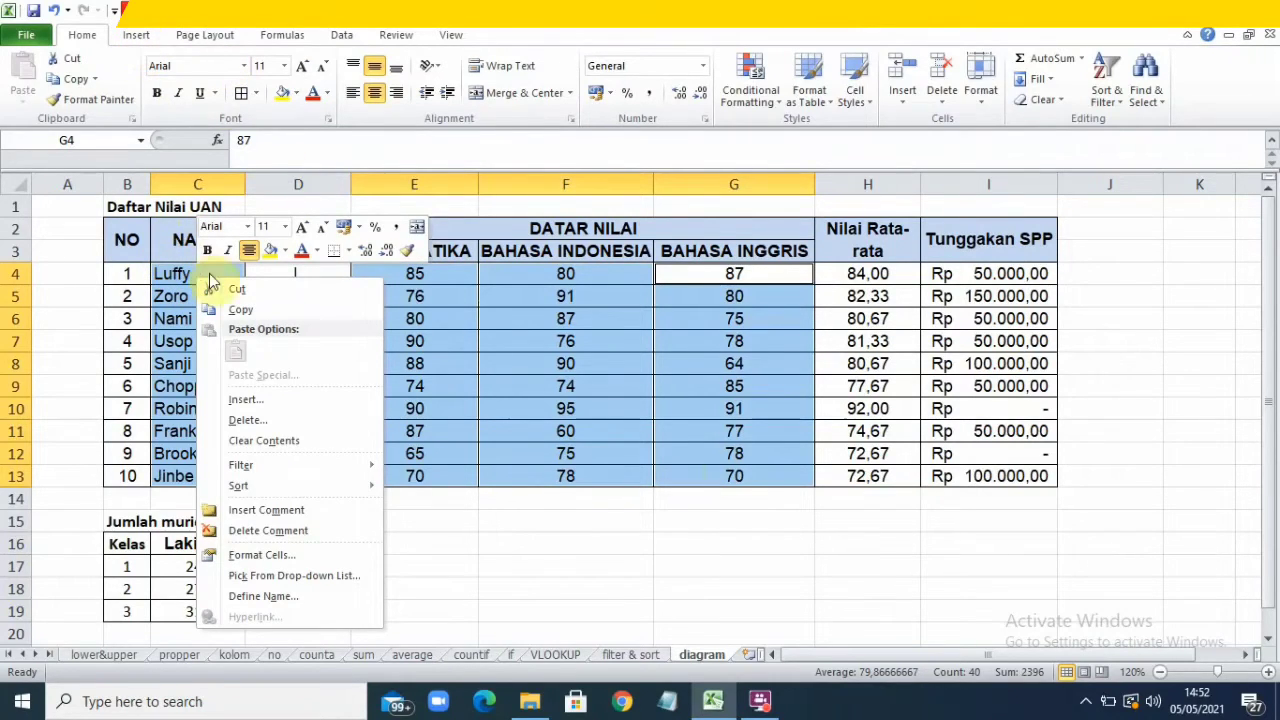
{"action": "left_click", "coordinate": [137, 35]}
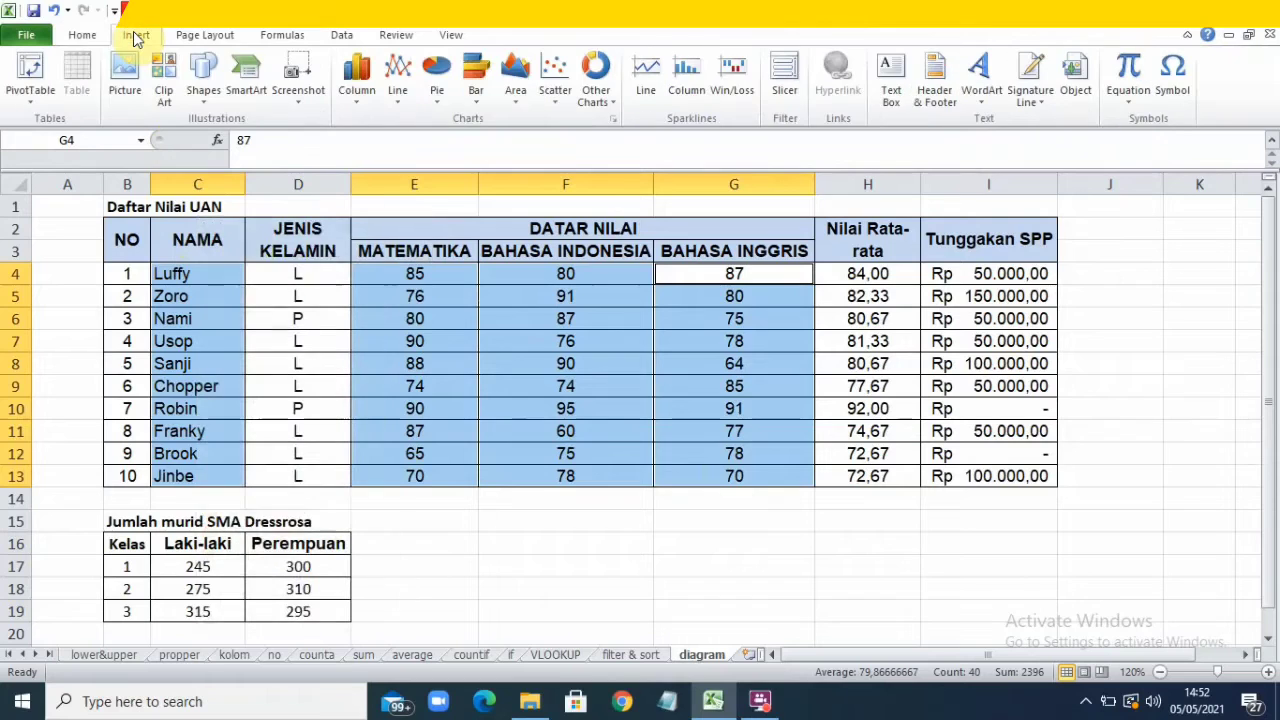
{"action": "left_click", "coordinate": [361, 96]}
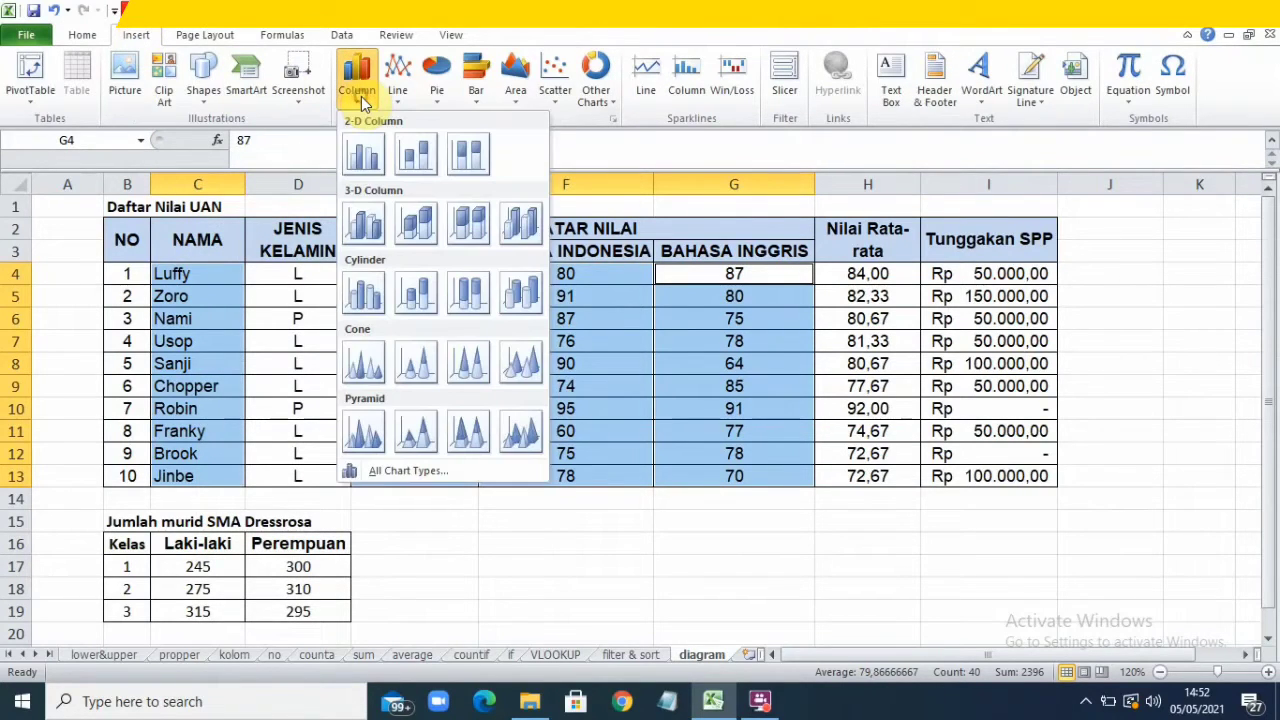
{"action": "left_click", "coordinate": [363, 228]}
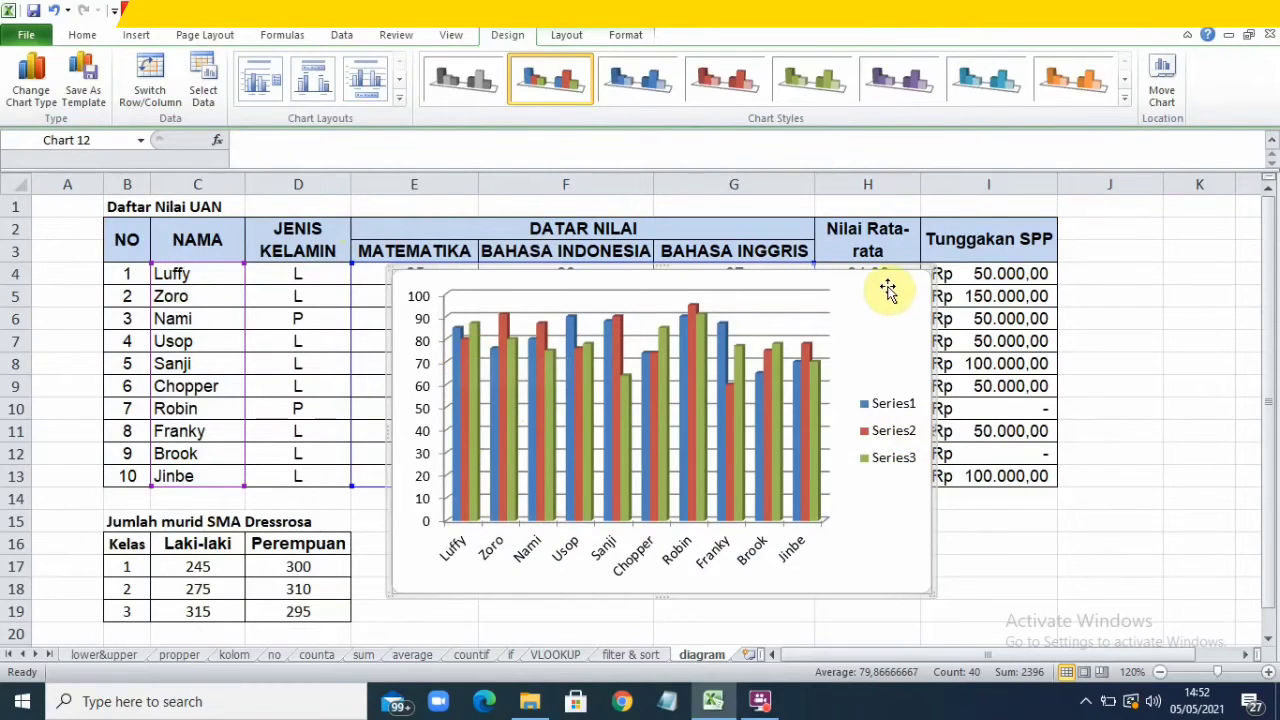
{"action": "left_click_drag", "start_coordinate": [891, 286], "coordinate": [947, 343]}
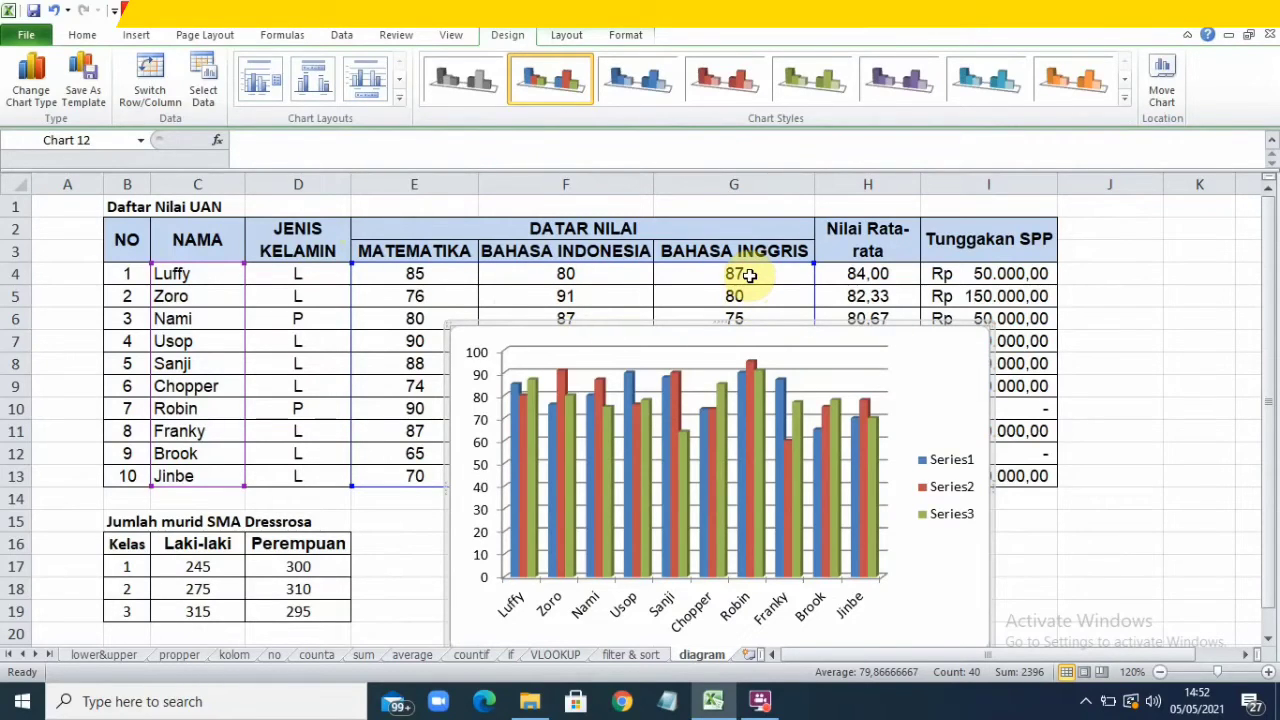
Step: Rename the first series of the exam score column chart to "Matematika" in its data source
{"action": "left_click", "coordinate": [942, 465]}
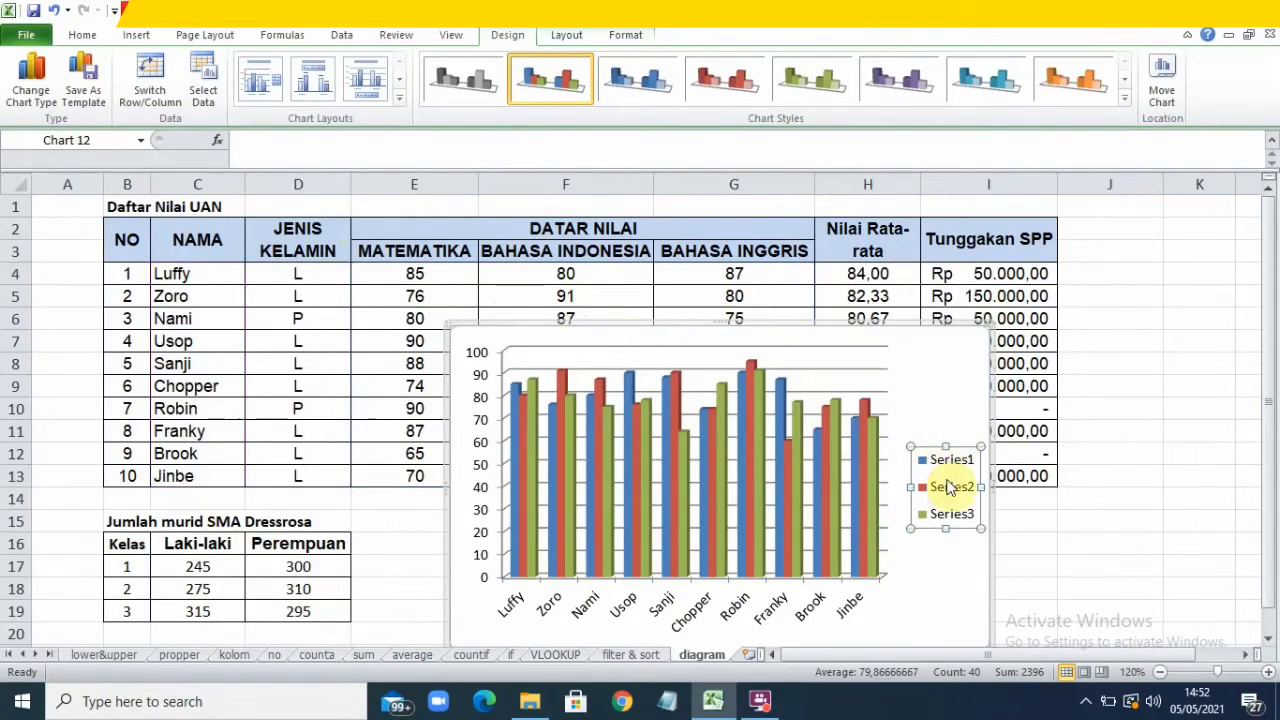
{"action": "right_click", "coordinate": [948, 487]}
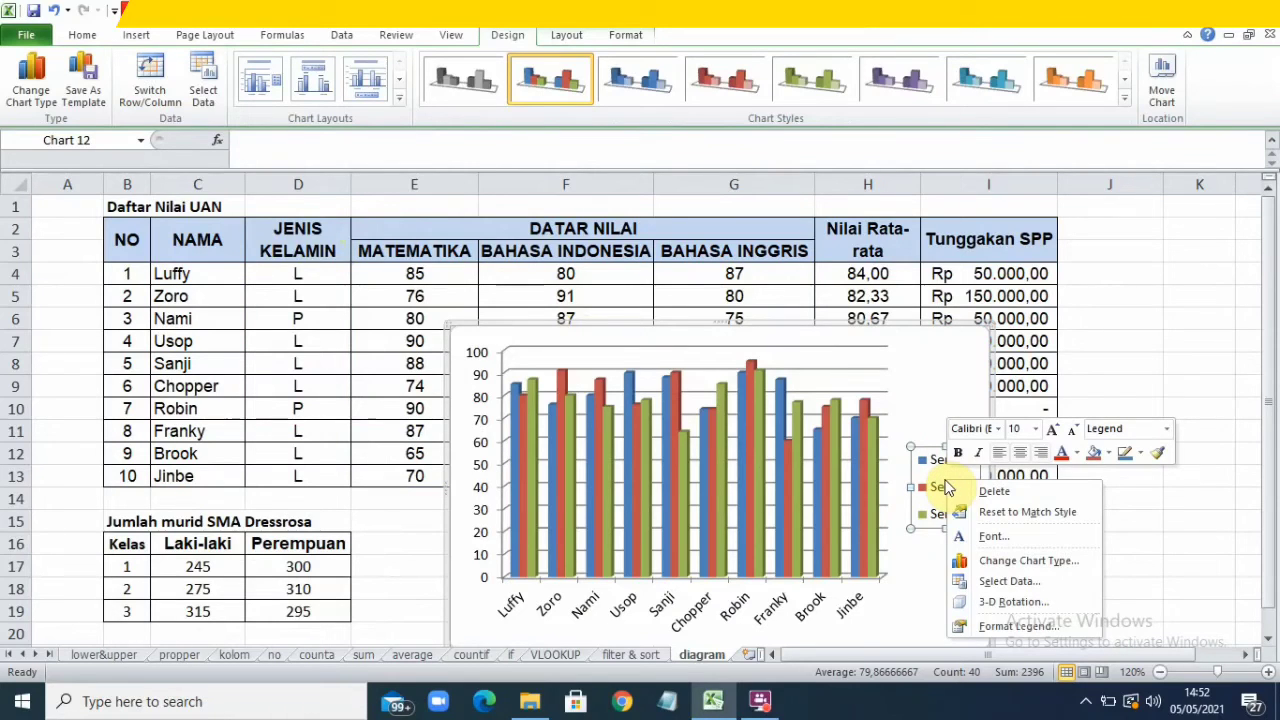
{"action": "left_click", "coordinate": [1022, 584]}
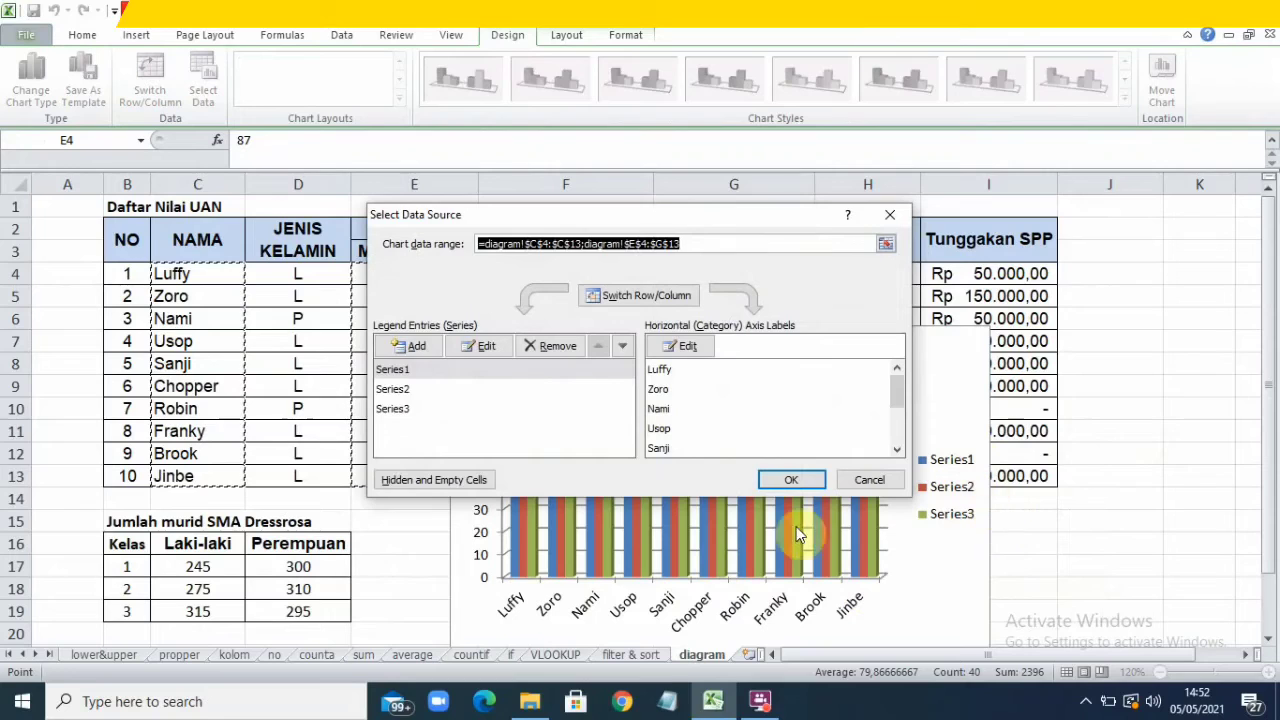
{"action": "left_click", "coordinate": [406, 377]}
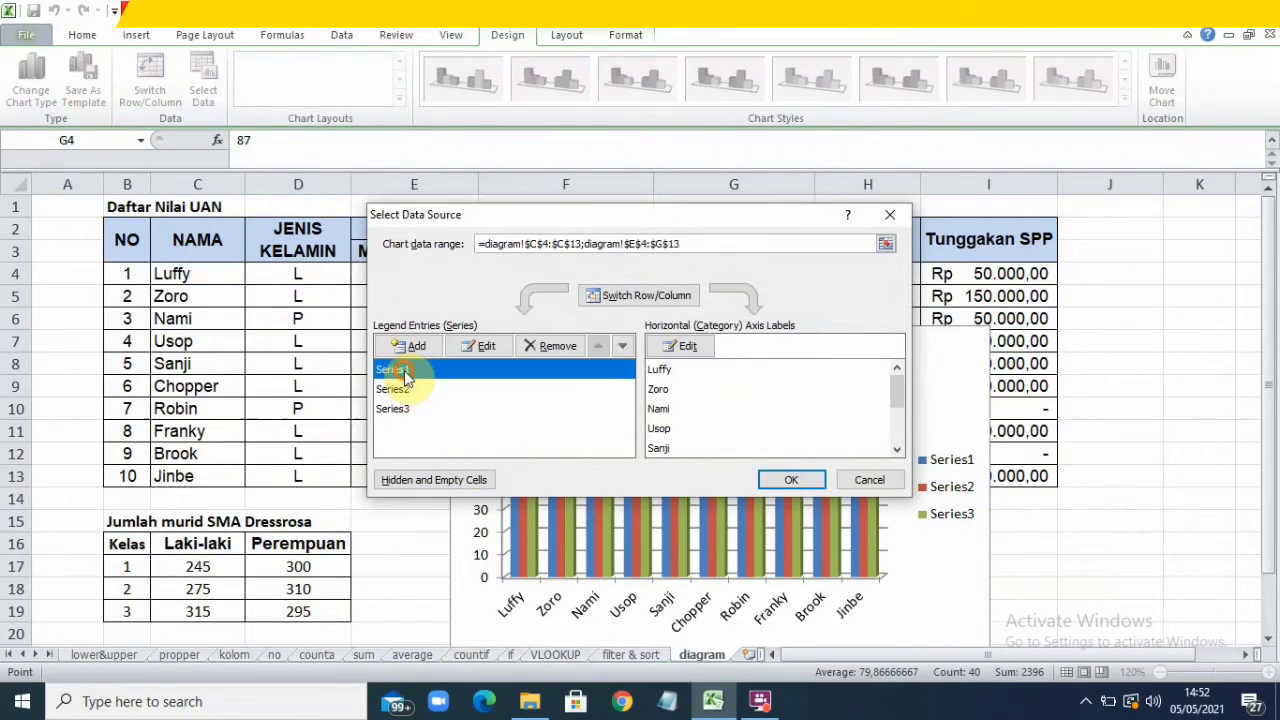
{"action": "left_click", "coordinate": [482, 346]}
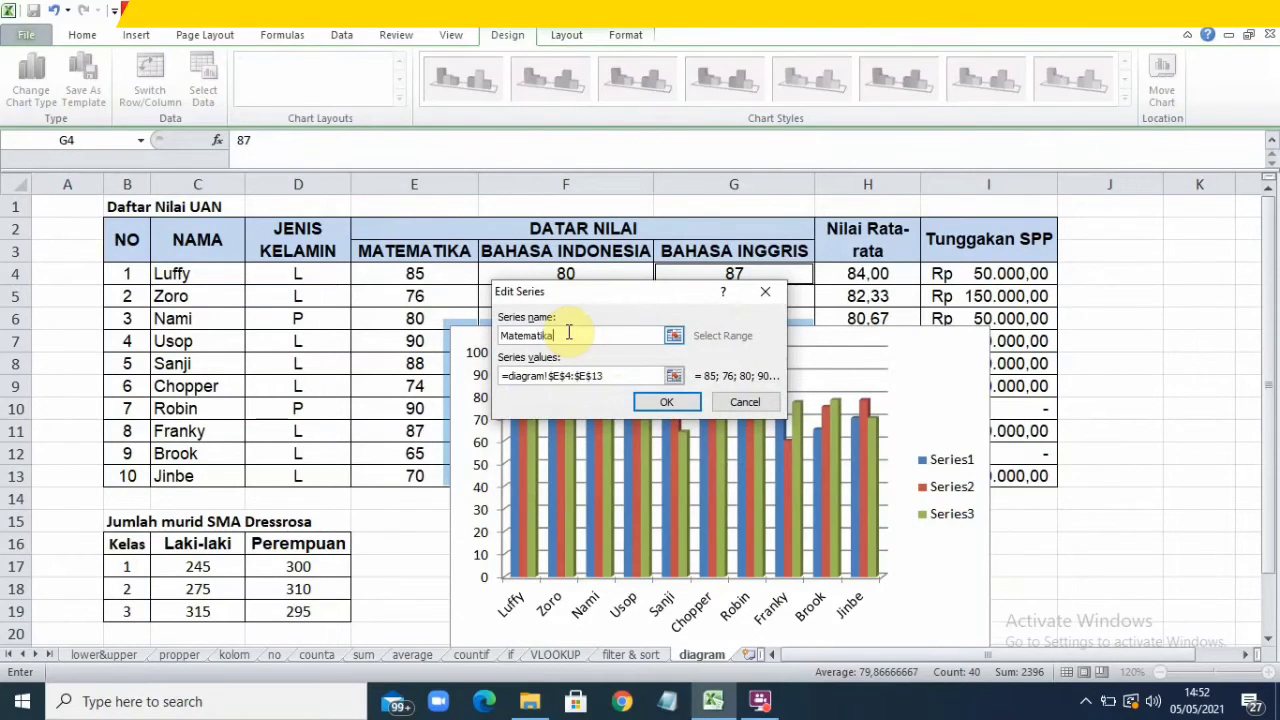
{"action": "left_click", "coordinate": [668, 403]}
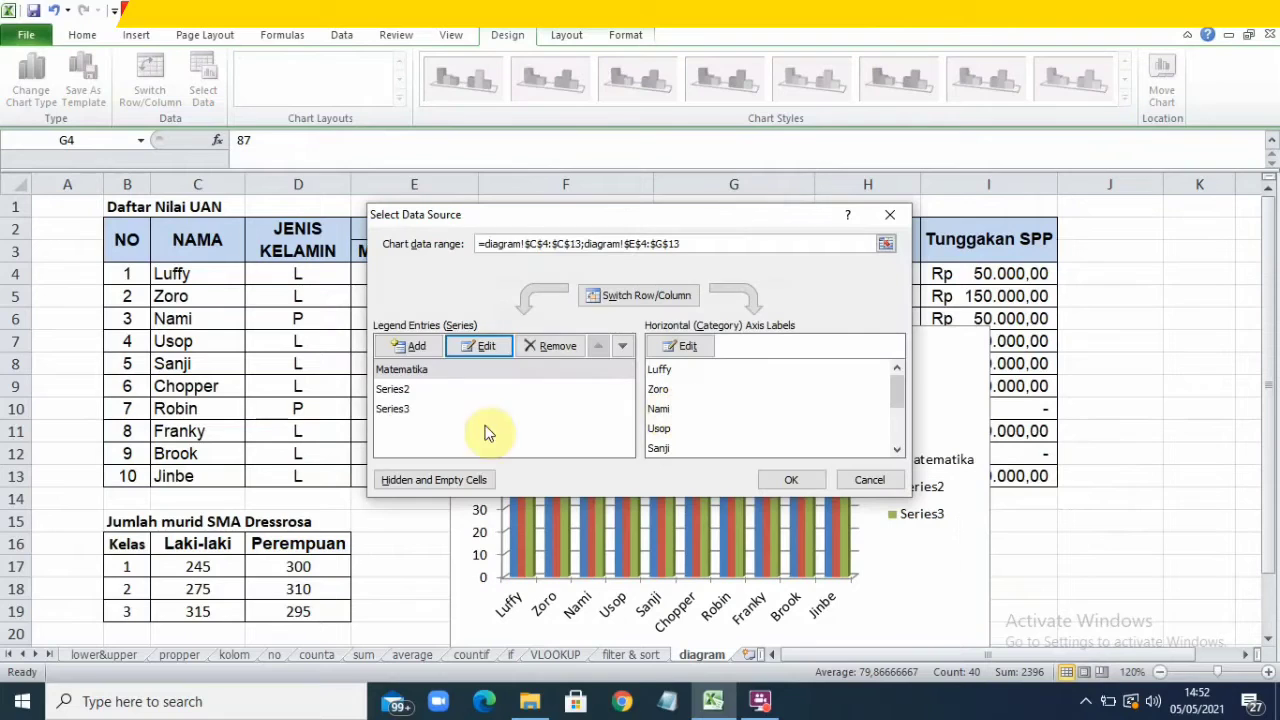
Step: Rename the second series to "B.Indonesia" and the third to "B.Inggris", and apply the data source changes
{"action": "left_click", "coordinate": [405, 390]}
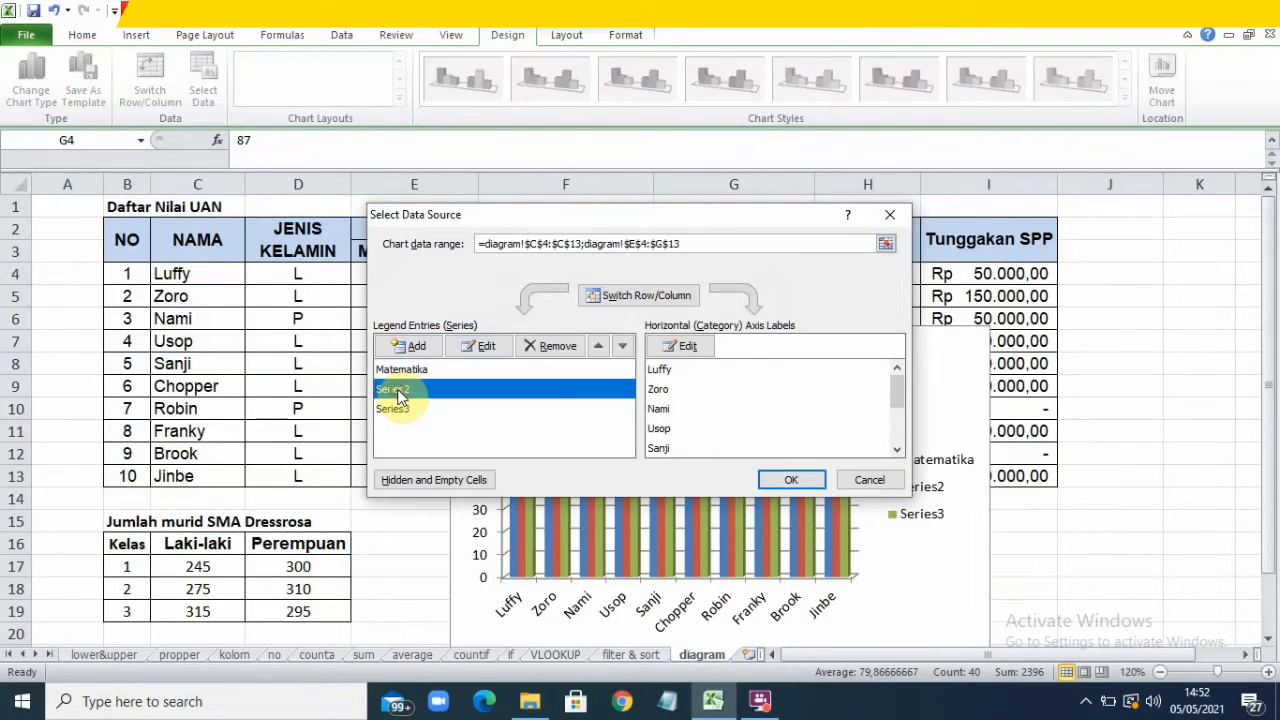
{"action": "left_click", "coordinate": [484, 346]}
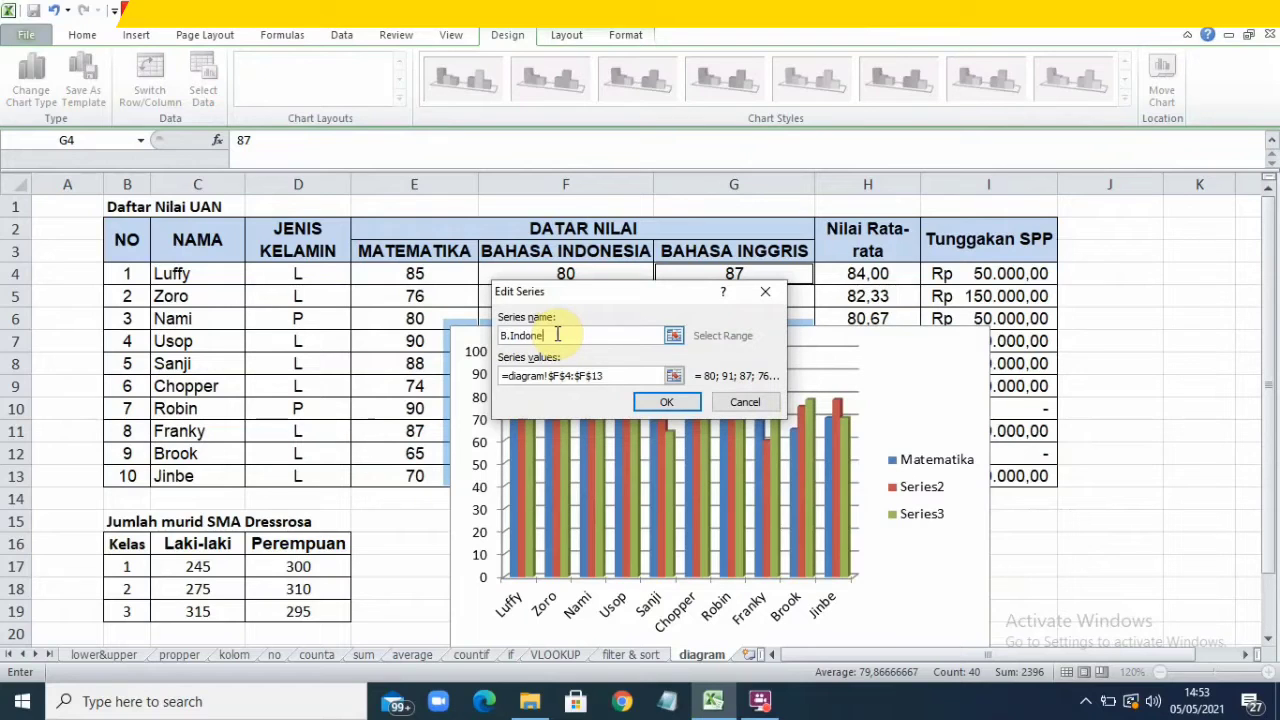
{"action": "left_click", "coordinate": [666, 401]}
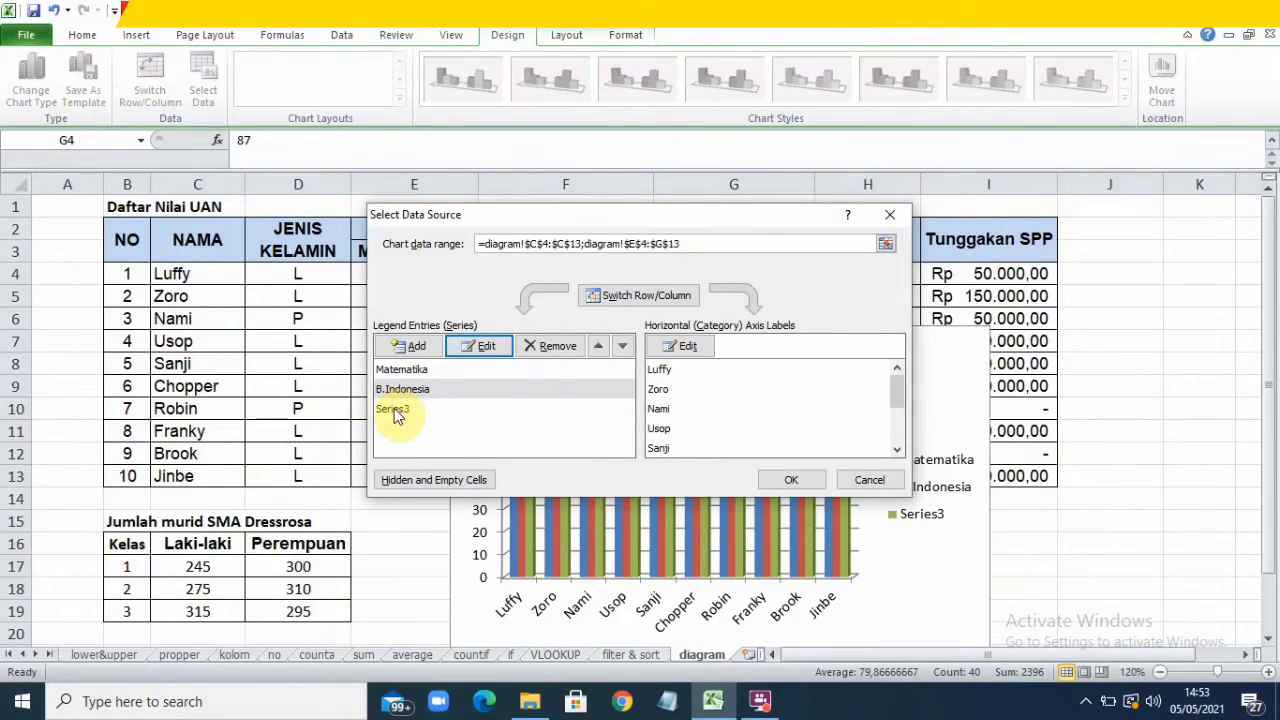
{"action": "left_click", "coordinate": [394, 410]}
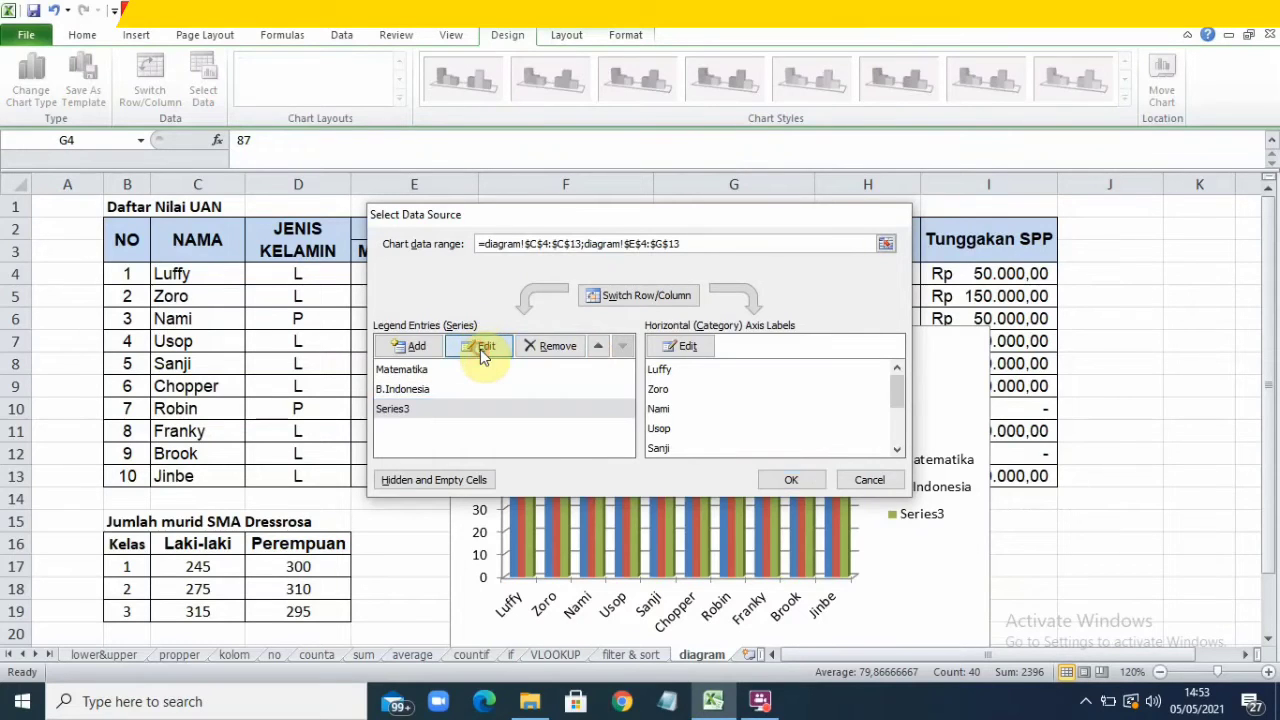
{"action": "left_click", "coordinate": [484, 350]}
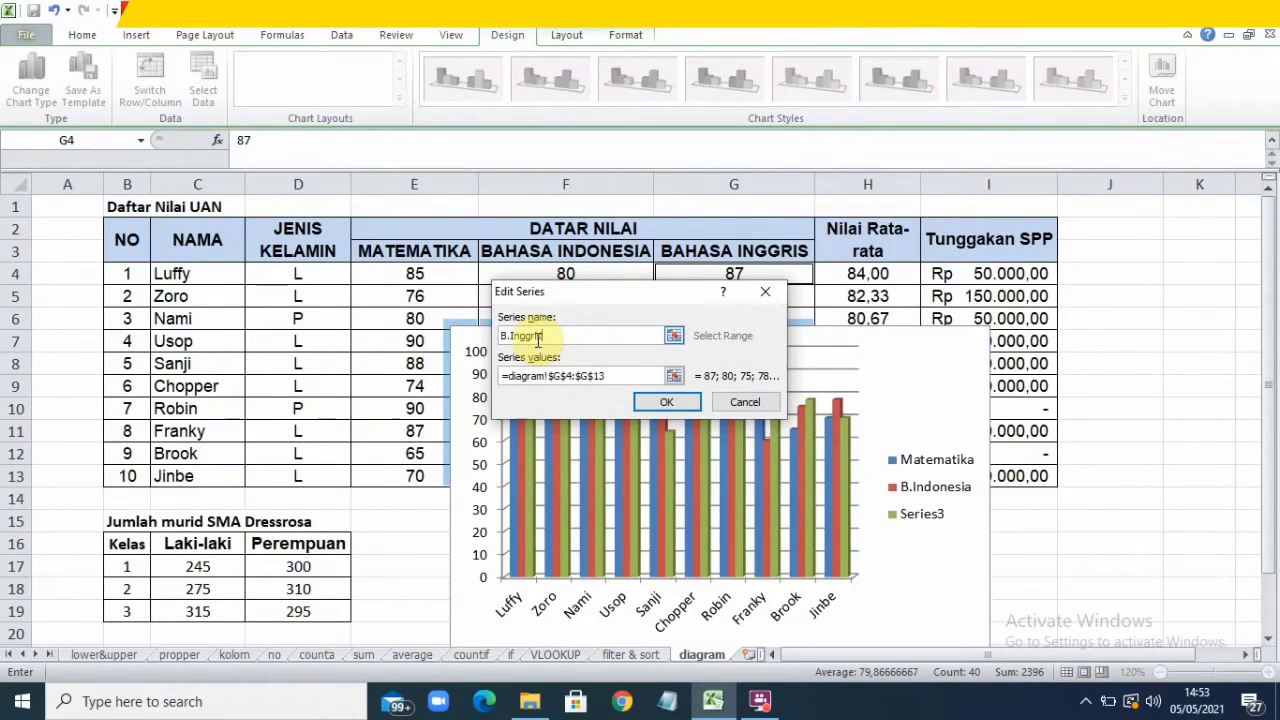
{"action": "type", "text": "B.Inggris"}
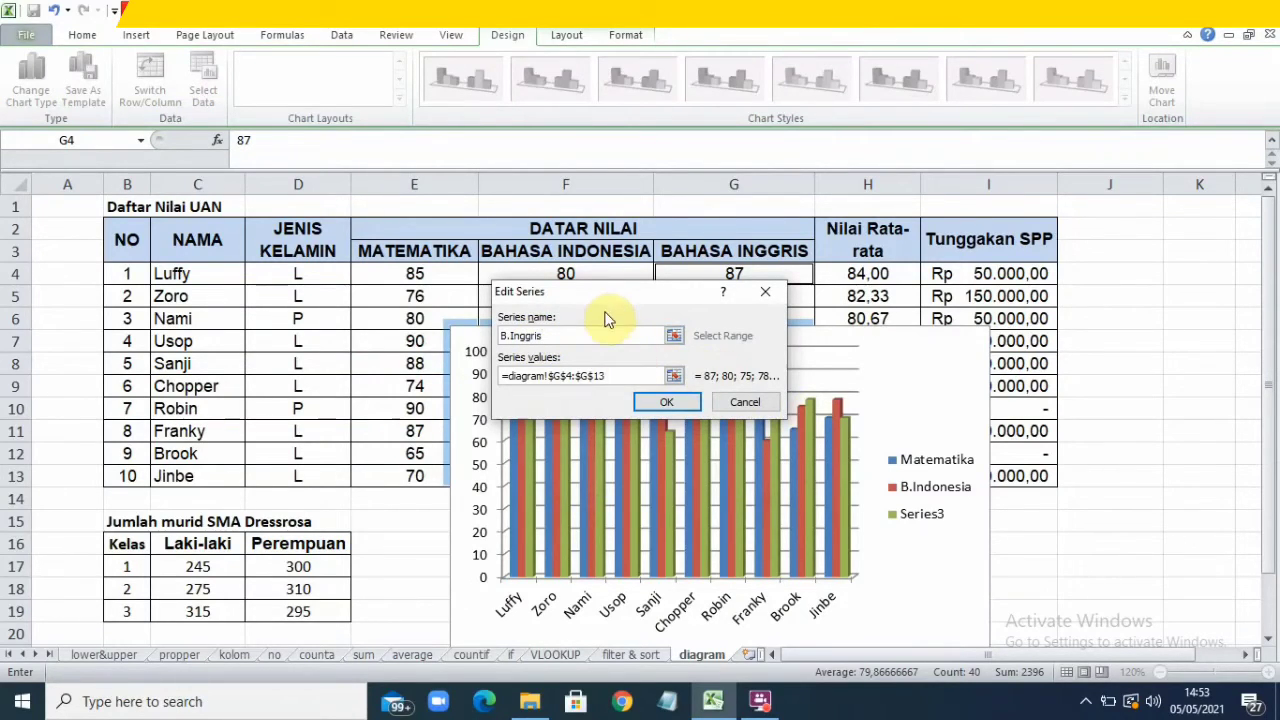
{"action": "left_click", "coordinate": [667, 410]}
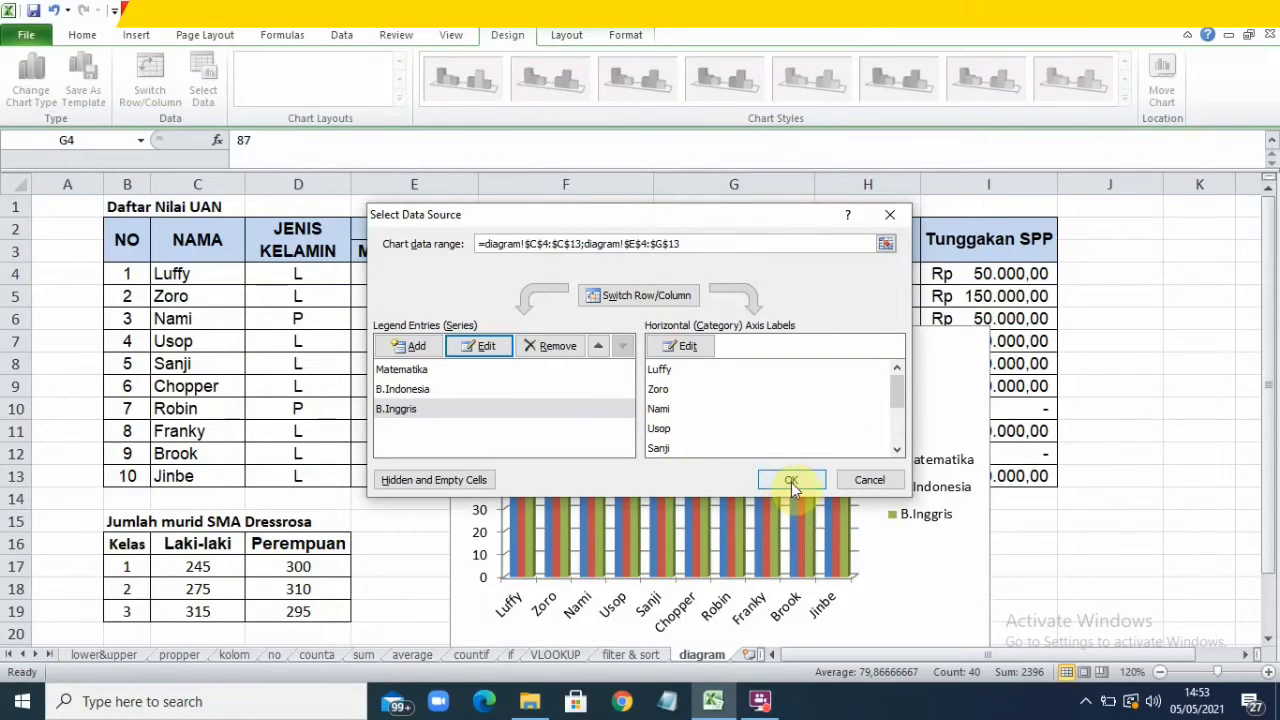
{"action": "left_click", "coordinate": [791, 480]}
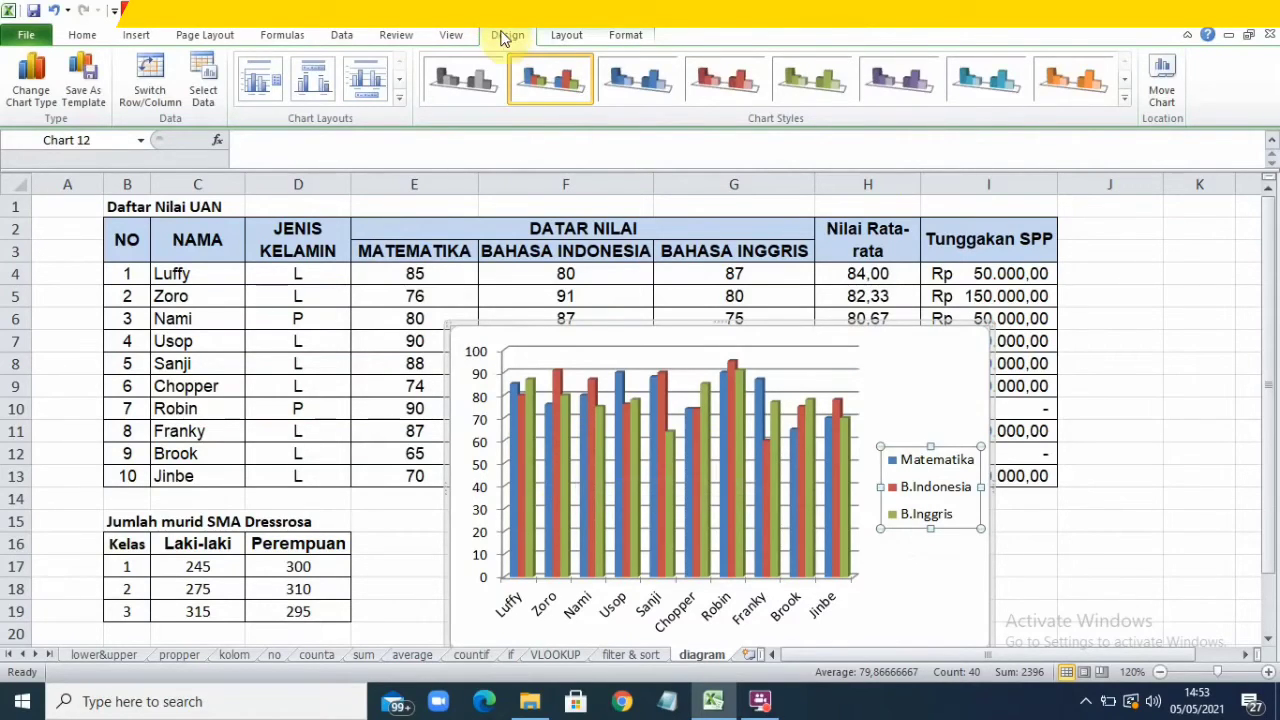
Step: Try the red, green, purple and aqua beveled chart styles on the score chart, and apply the multicolored beveled style
{"action": "left_click", "coordinate": [1127, 79]}
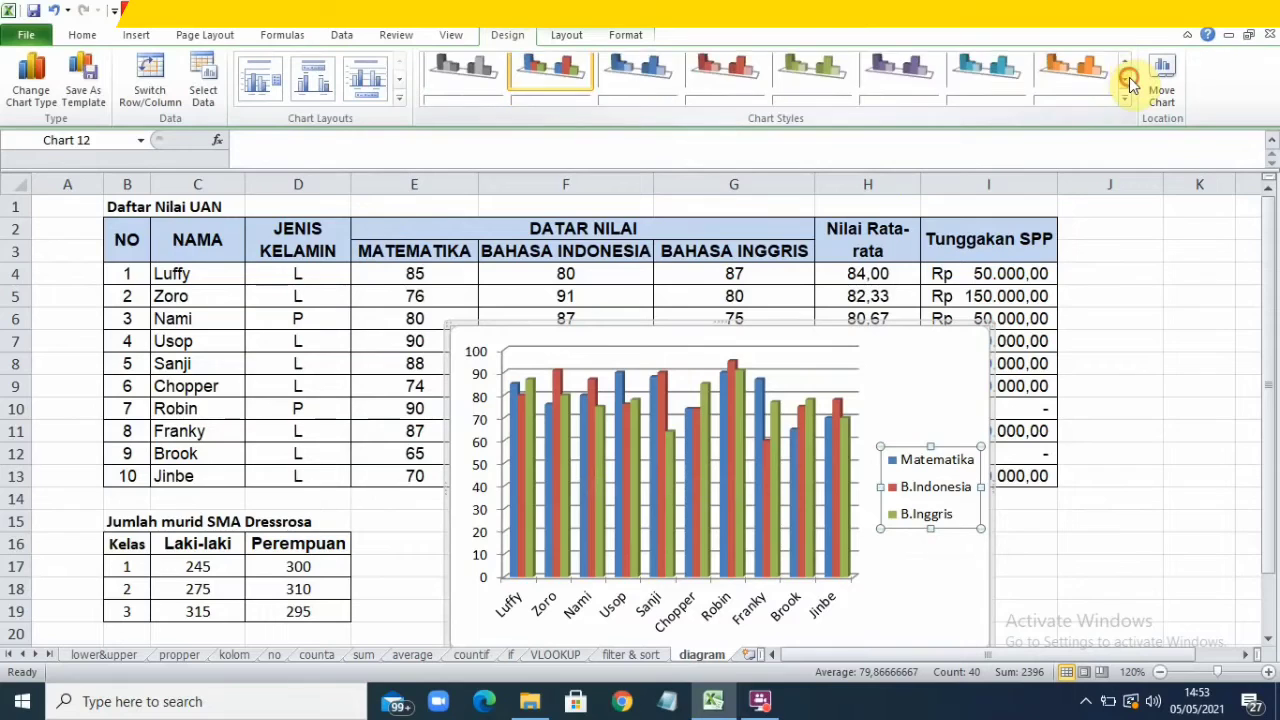
{"action": "left_click", "coordinate": [711, 77]}
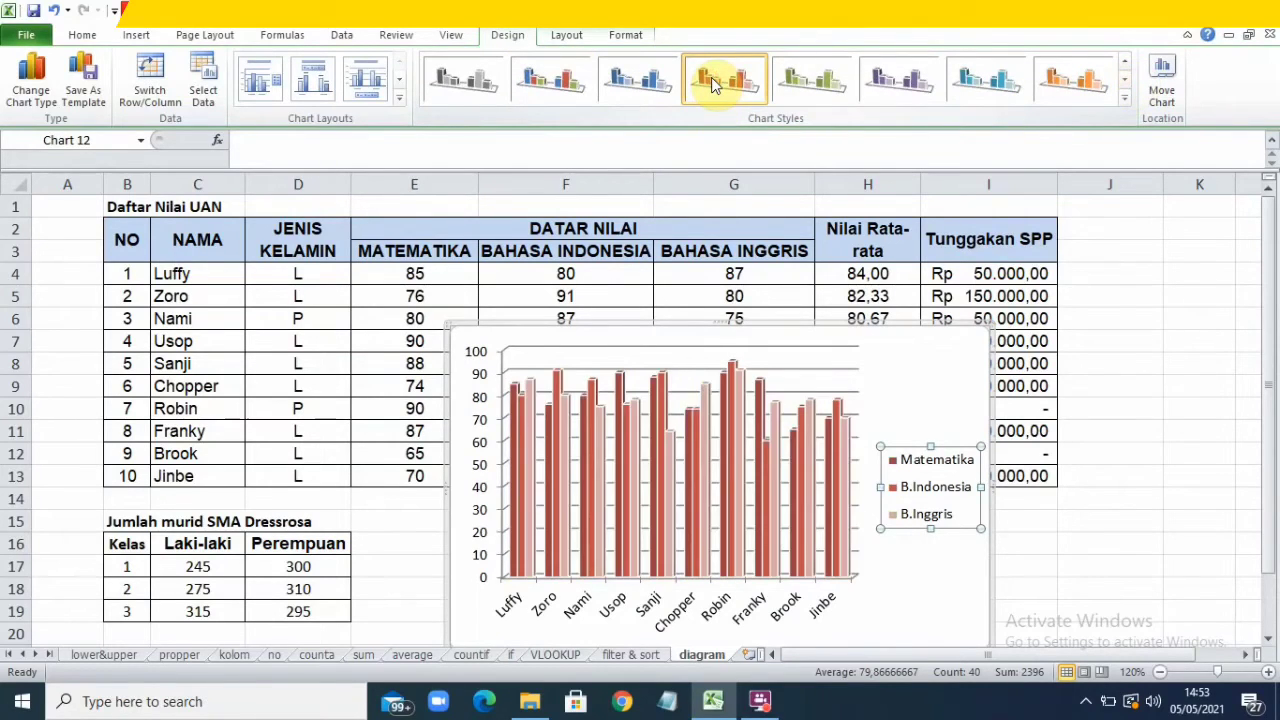
{"action": "left_click", "coordinate": [815, 85]}
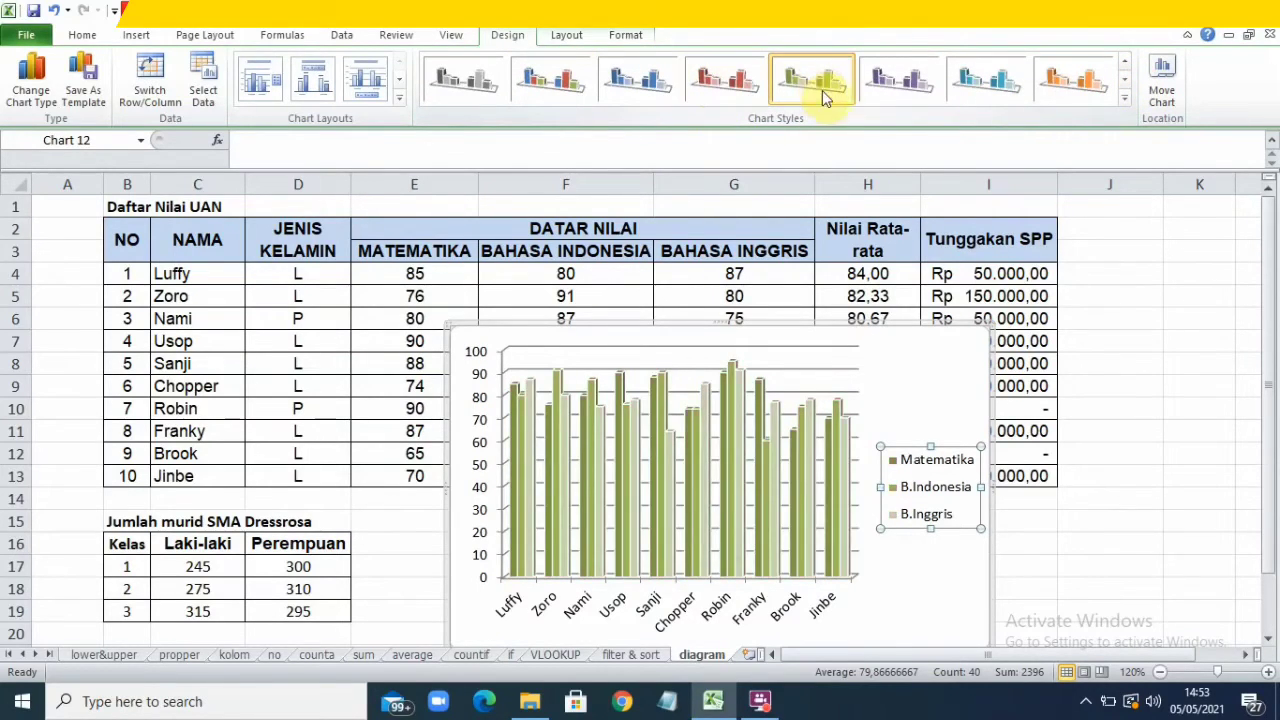
{"action": "left_click", "coordinate": [891, 85]}
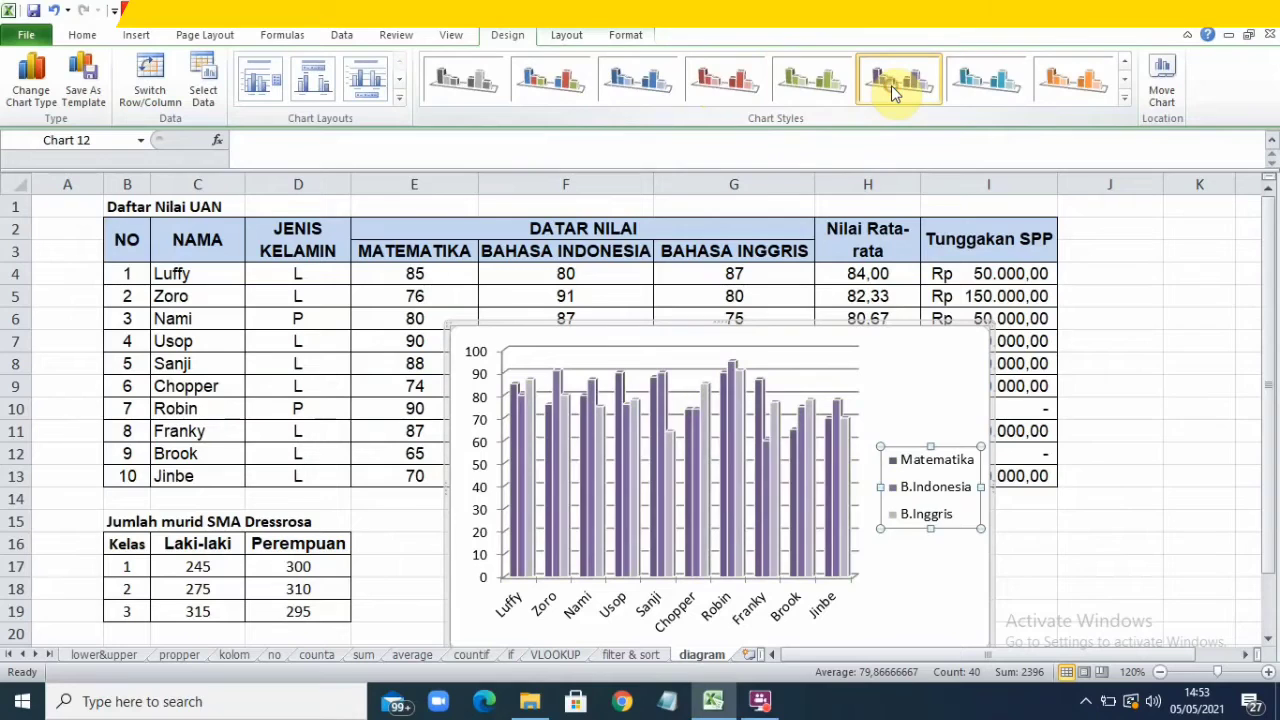
{"action": "left_click", "coordinate": [984, 90]}
{"action": "left_click", "coordinate": [548, 92]}
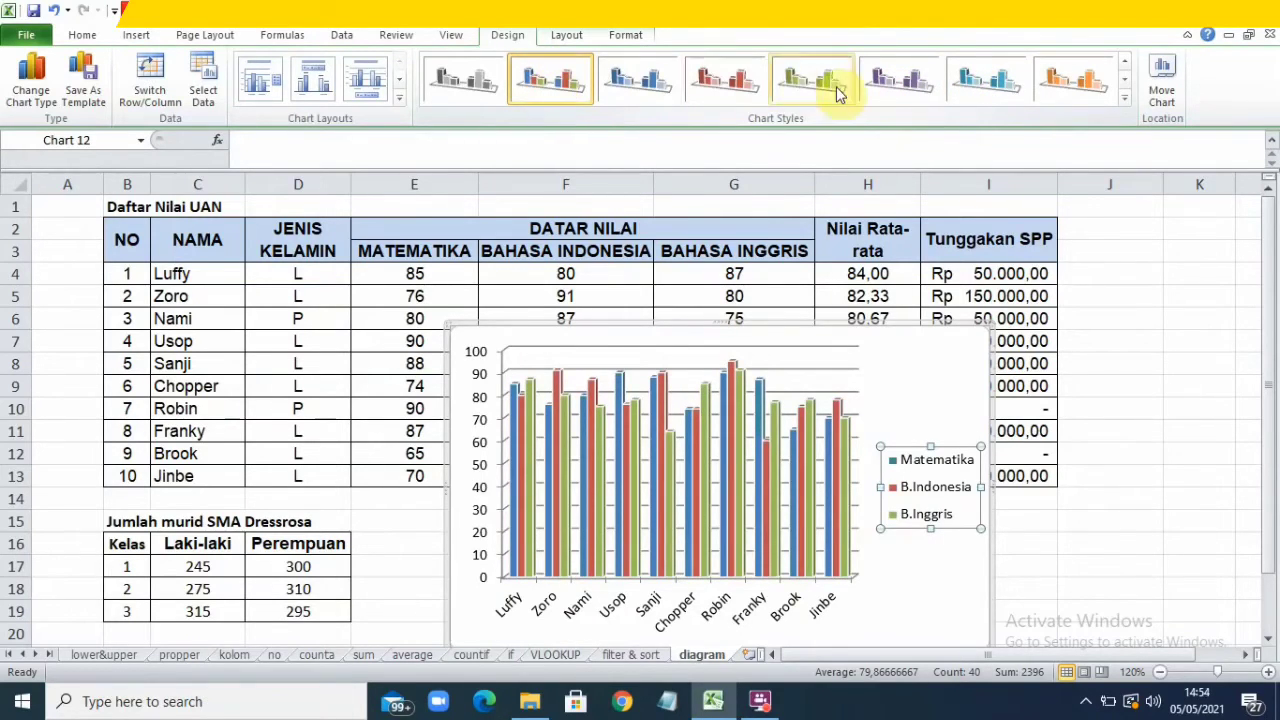
Step: Add a chart title in the Above Chart position to the exam score chart
{"action": "scroll", "coordinate": [900, 85], "scroll_direction": "down", "scroll_amount": 1}
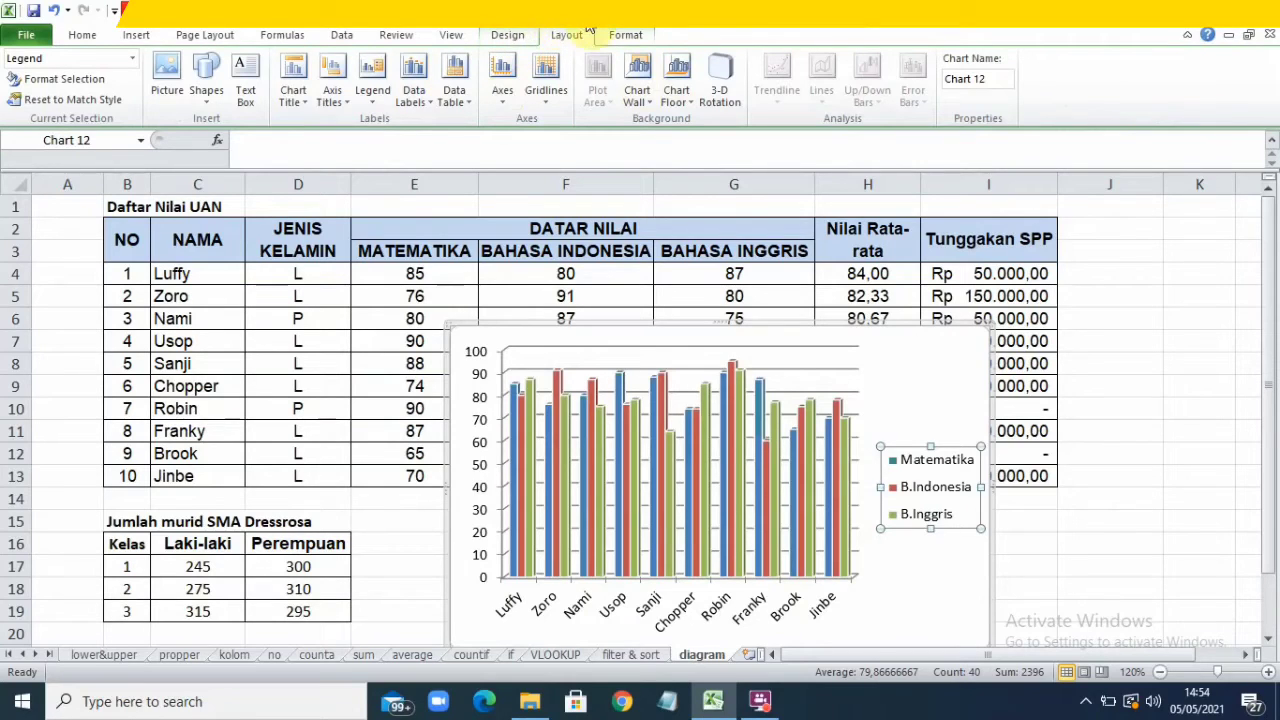
{"action": "left_click", "coordinate": [518, 35]}
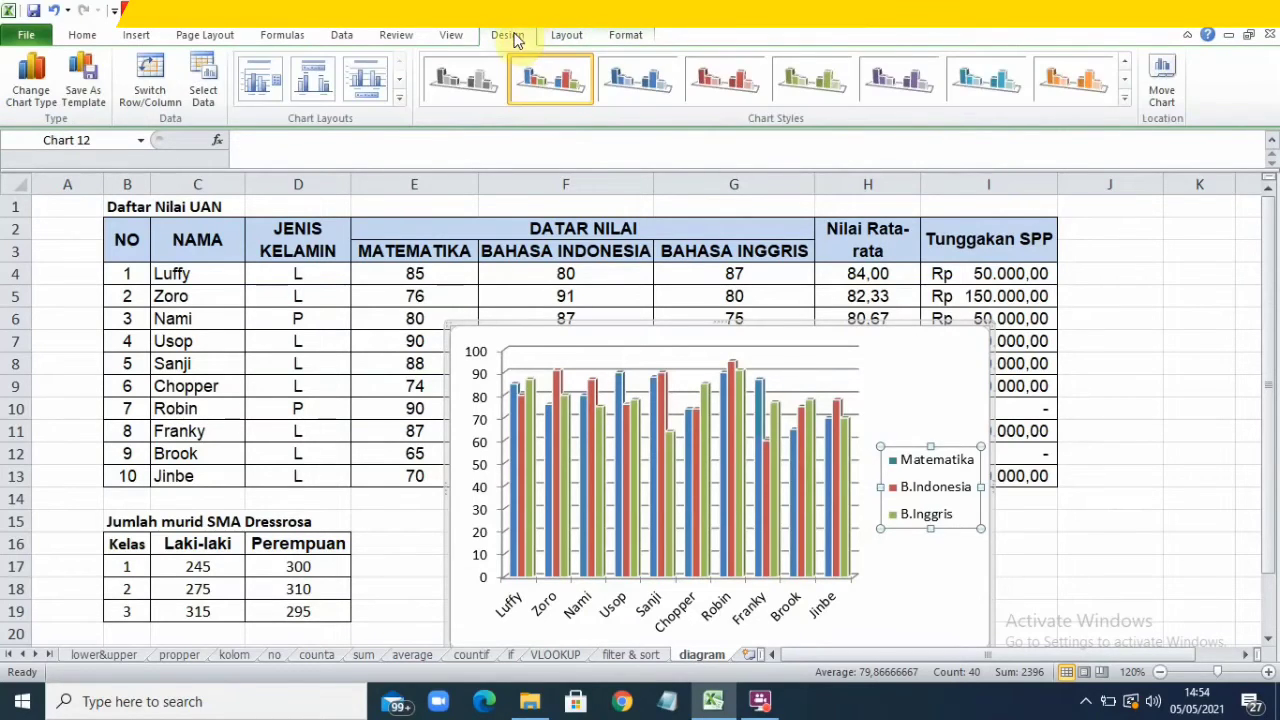
{"action": "left_click", "coordinate": [564, 35]}
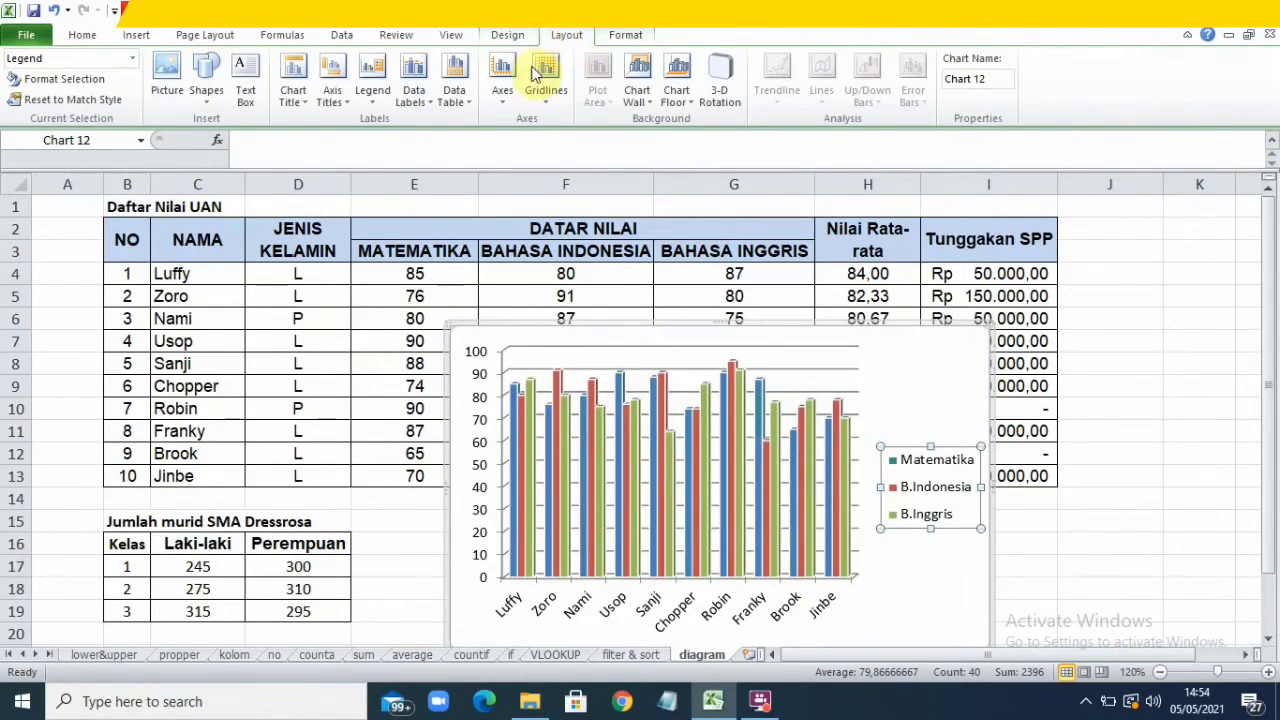
{"action": "left_click", "coordinate": [294, 93]}
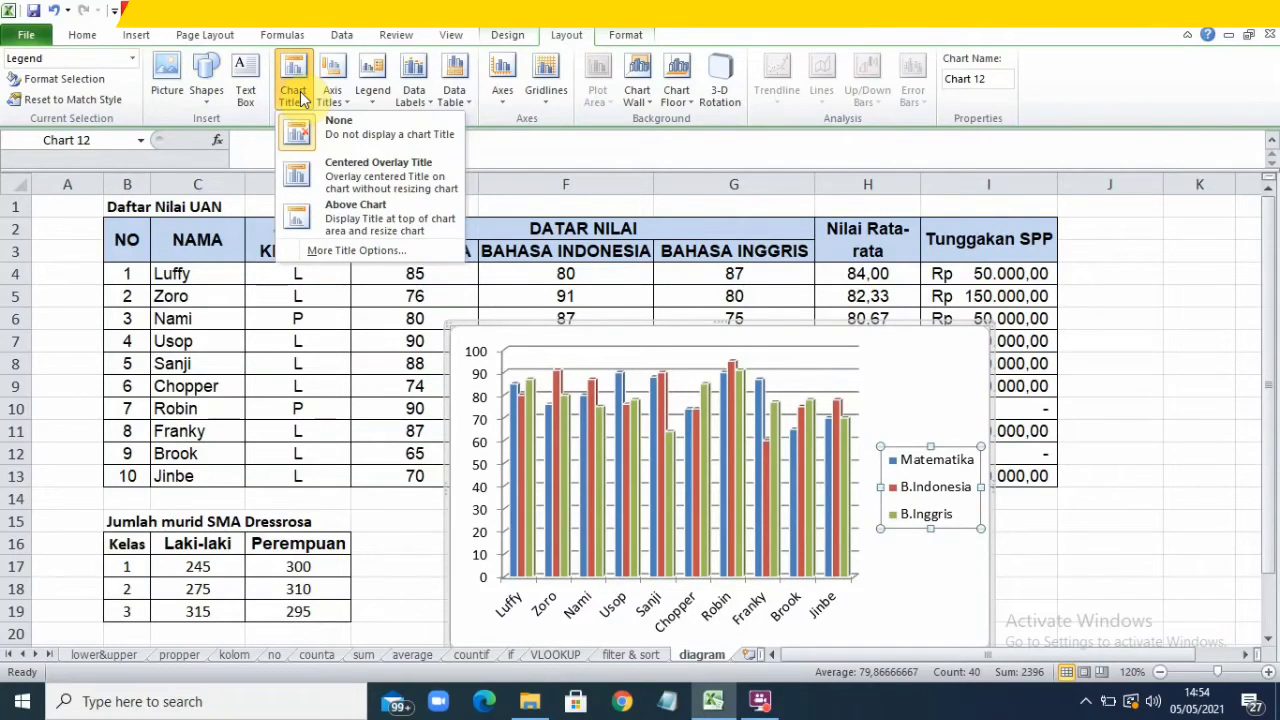
{"action": "left_click", "coordinate": [347, 214]}
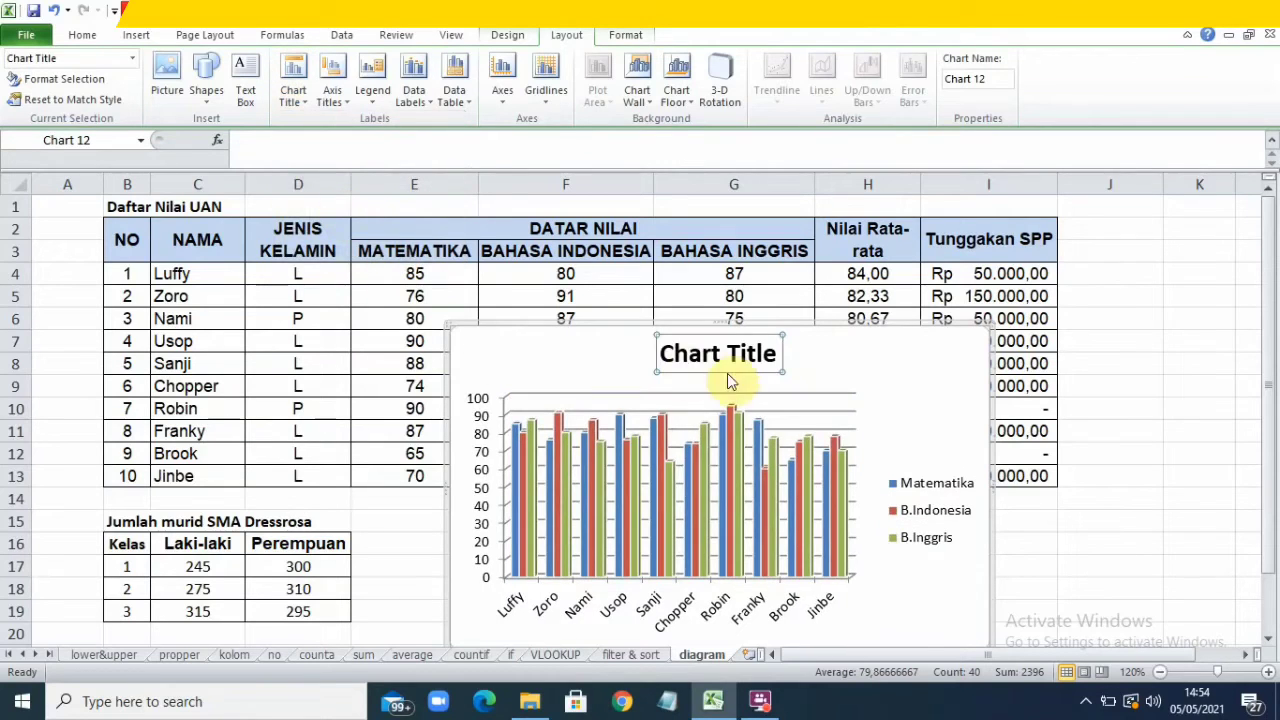
Step: Replace the placeholder chart title text with "Nilai UAN Kelas 3 SMA Dressrosa"
{"action": "left_click_drag", "start_coordinate": [766, 350], "coordinate": [645, 355]}
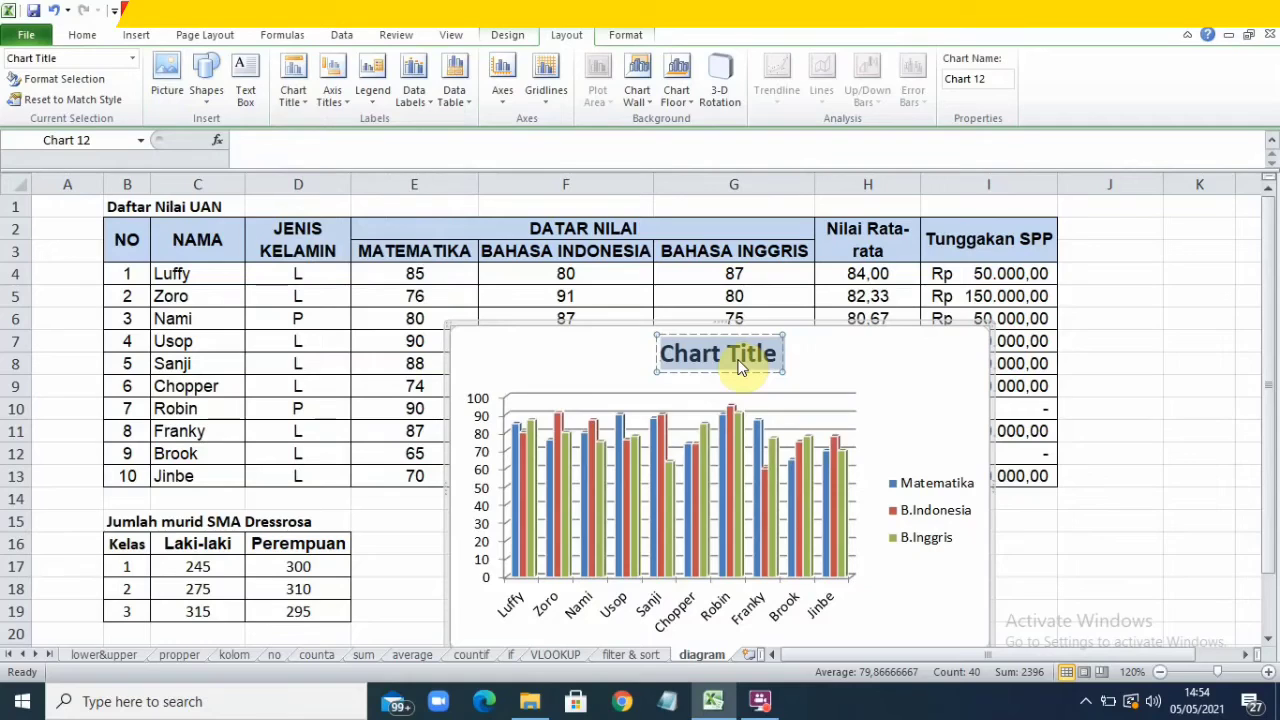
{"action": "type", "text": "Nilai"}
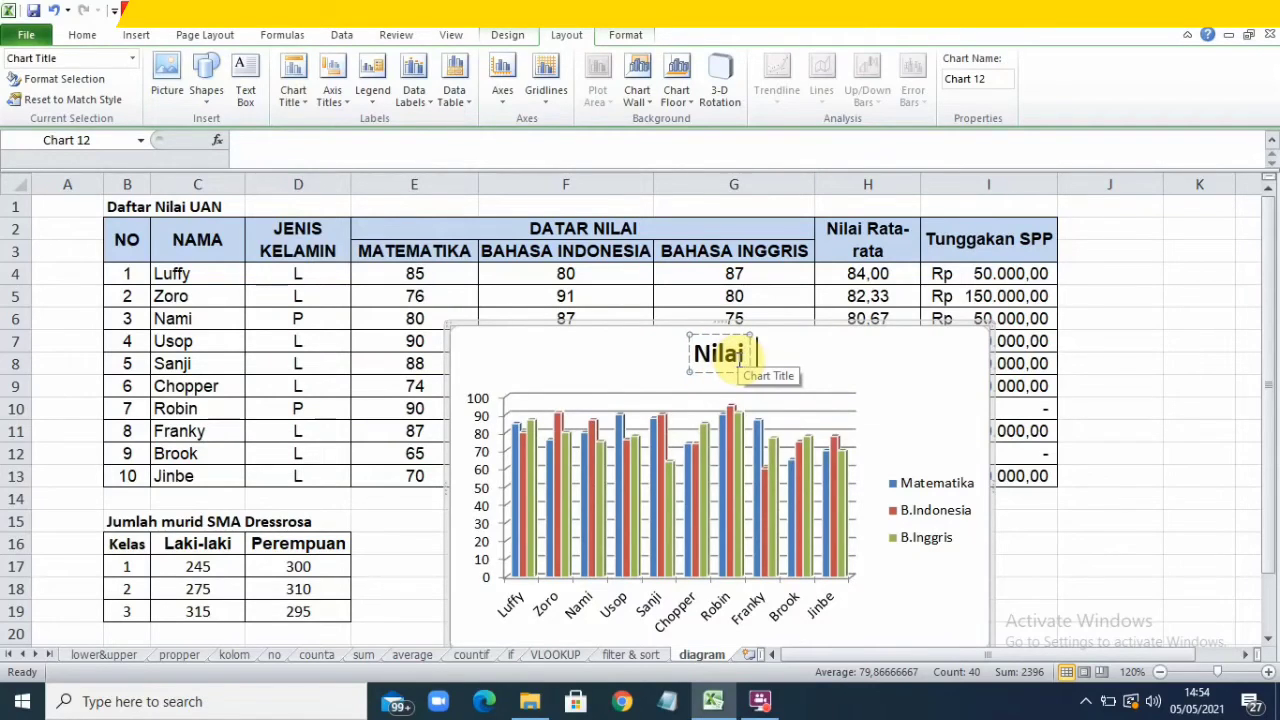
{"action": "type", "text": " UAN"}
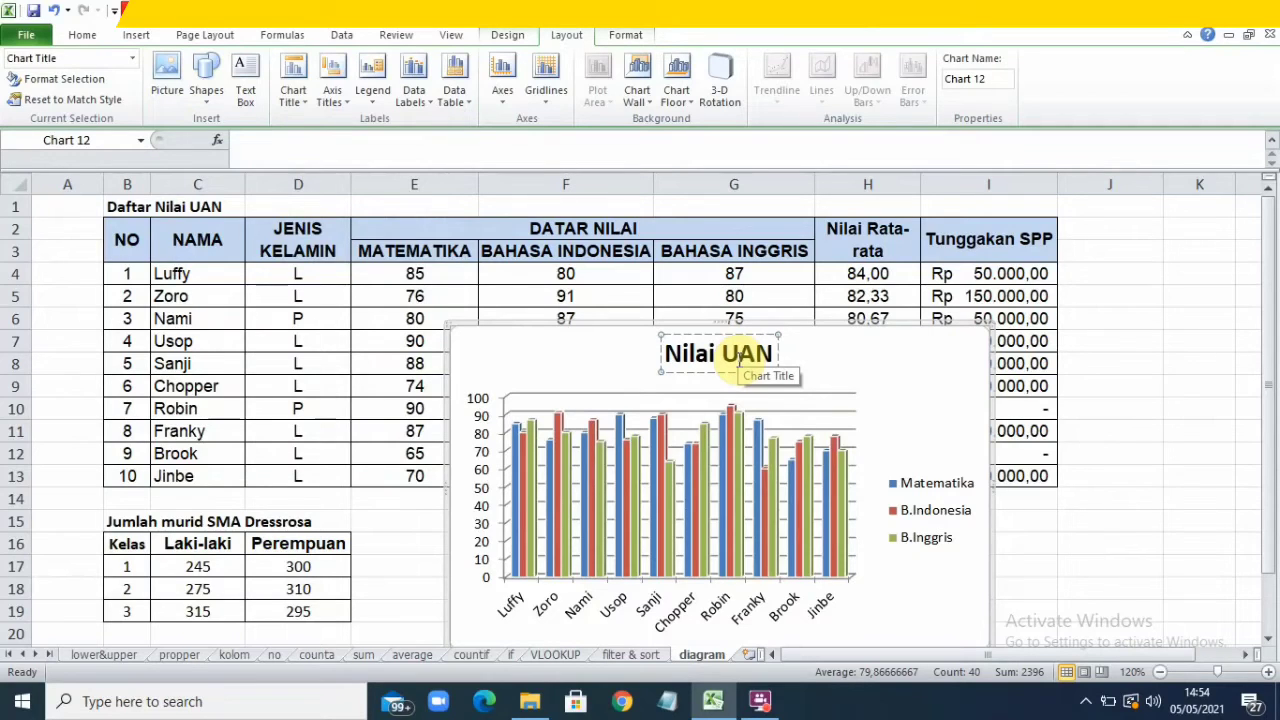
{"action": "type", "text": " Kelas"}
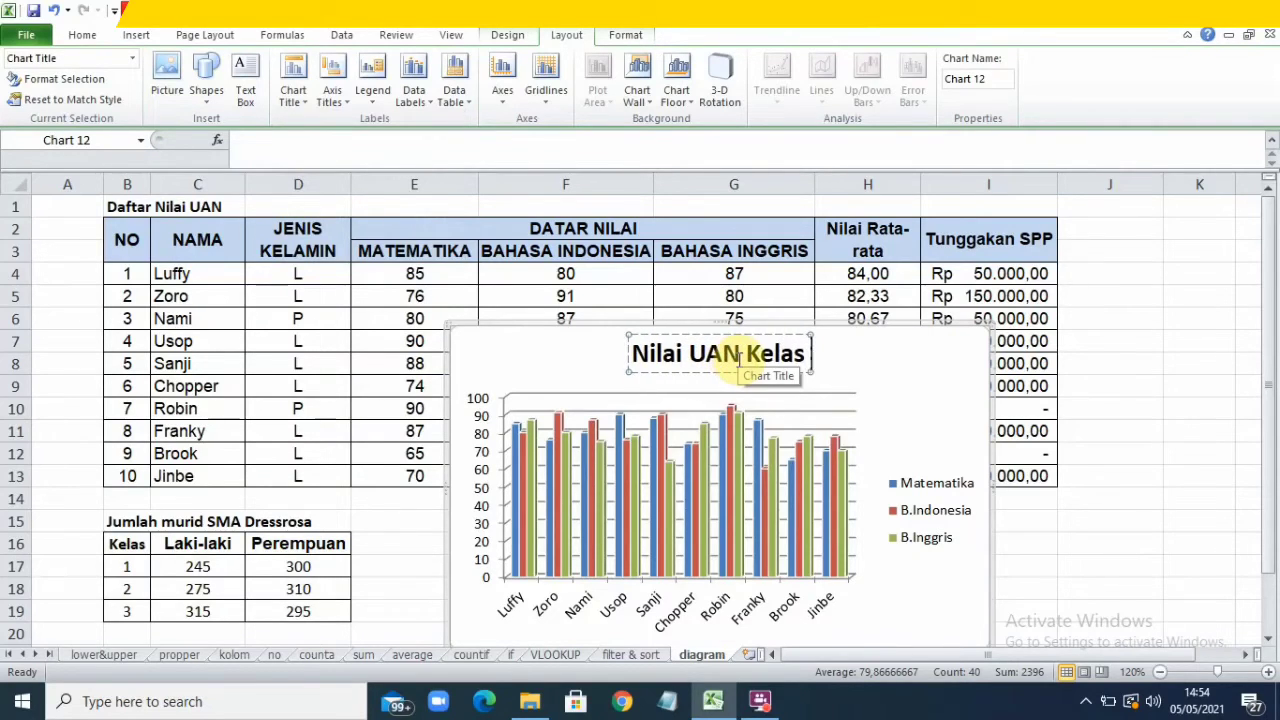
{"action": "type", "text": " 3 S"}
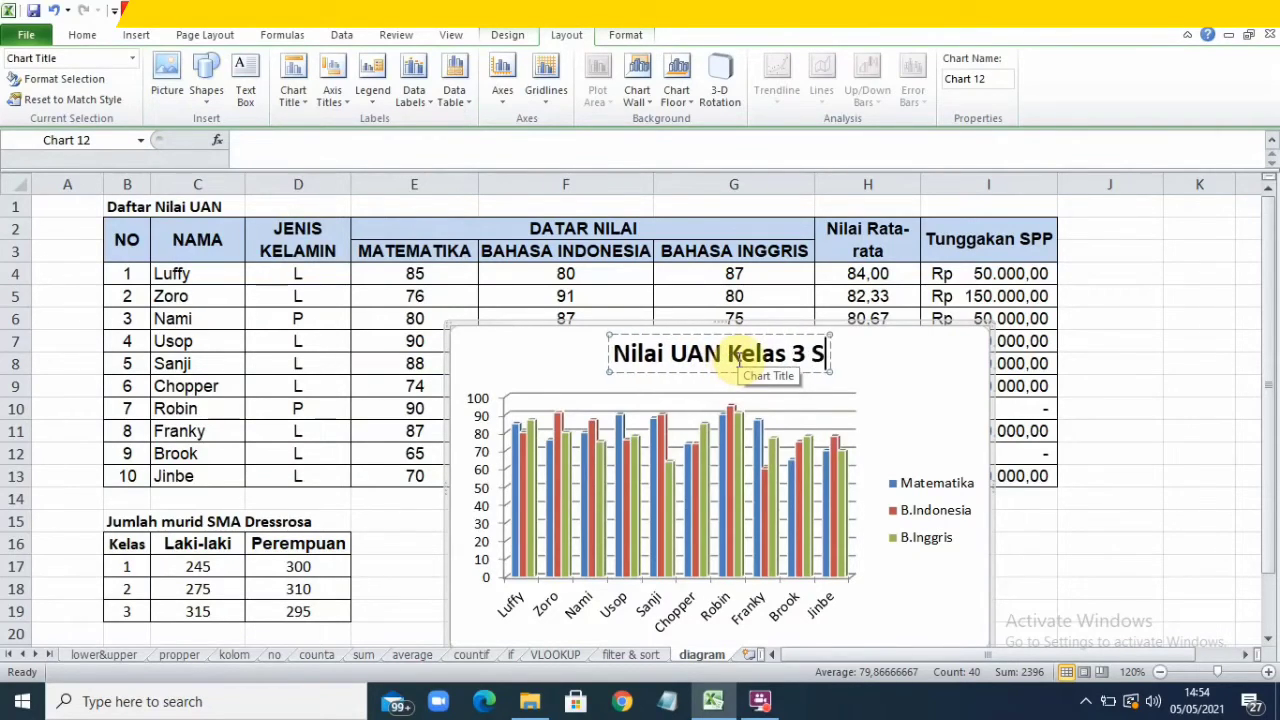
{"action": "type", "text": "MA D"}
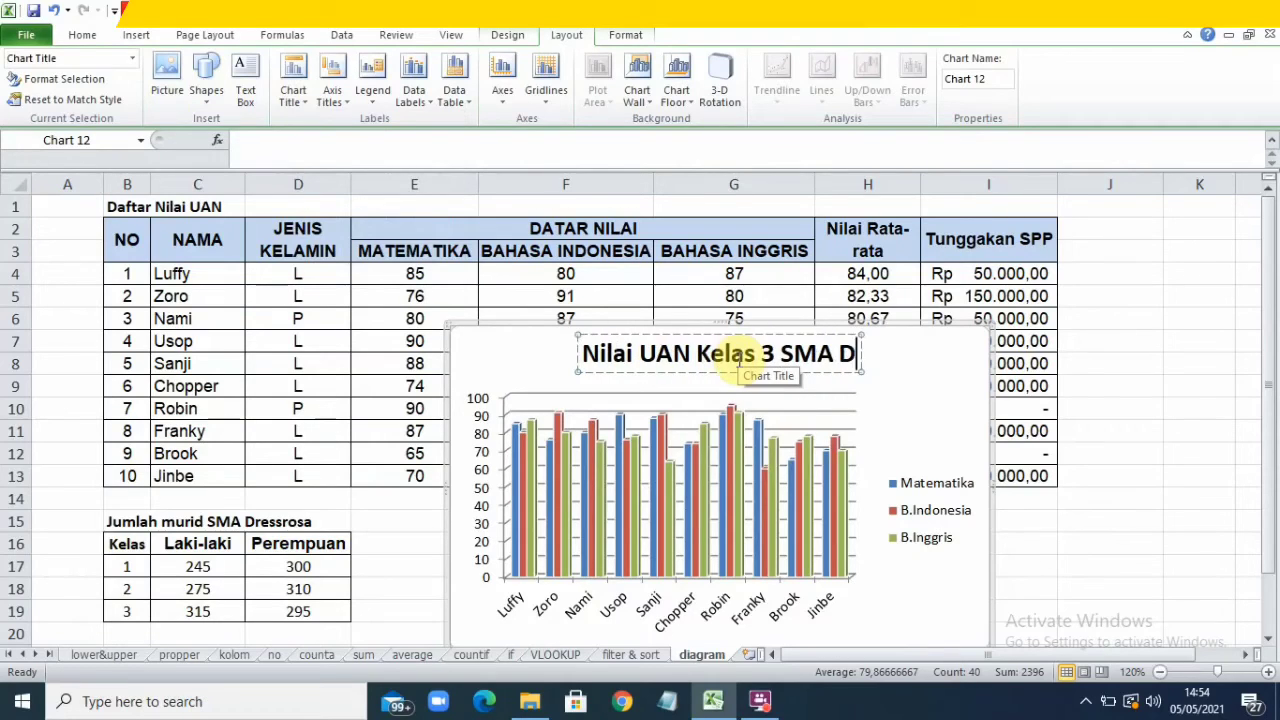
{"action": "type", "text": "ressrosa"}
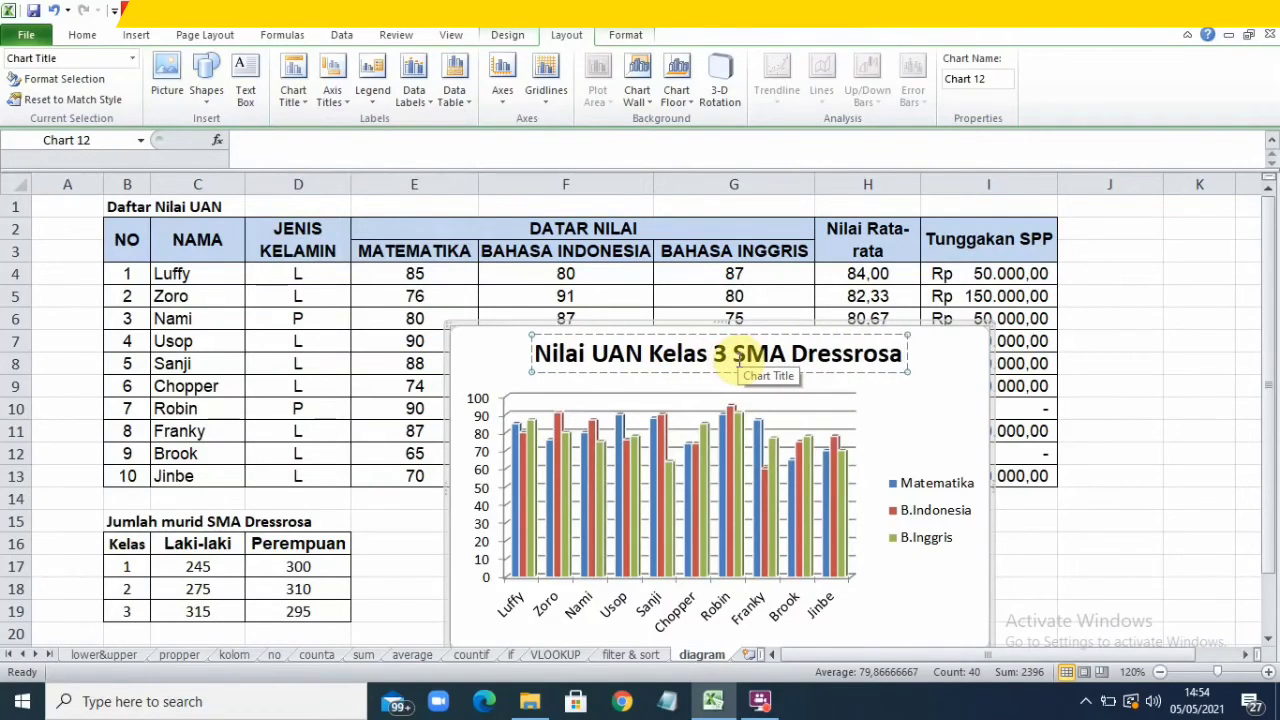
{"action": "left_click", "coordinate": [940, 380]}
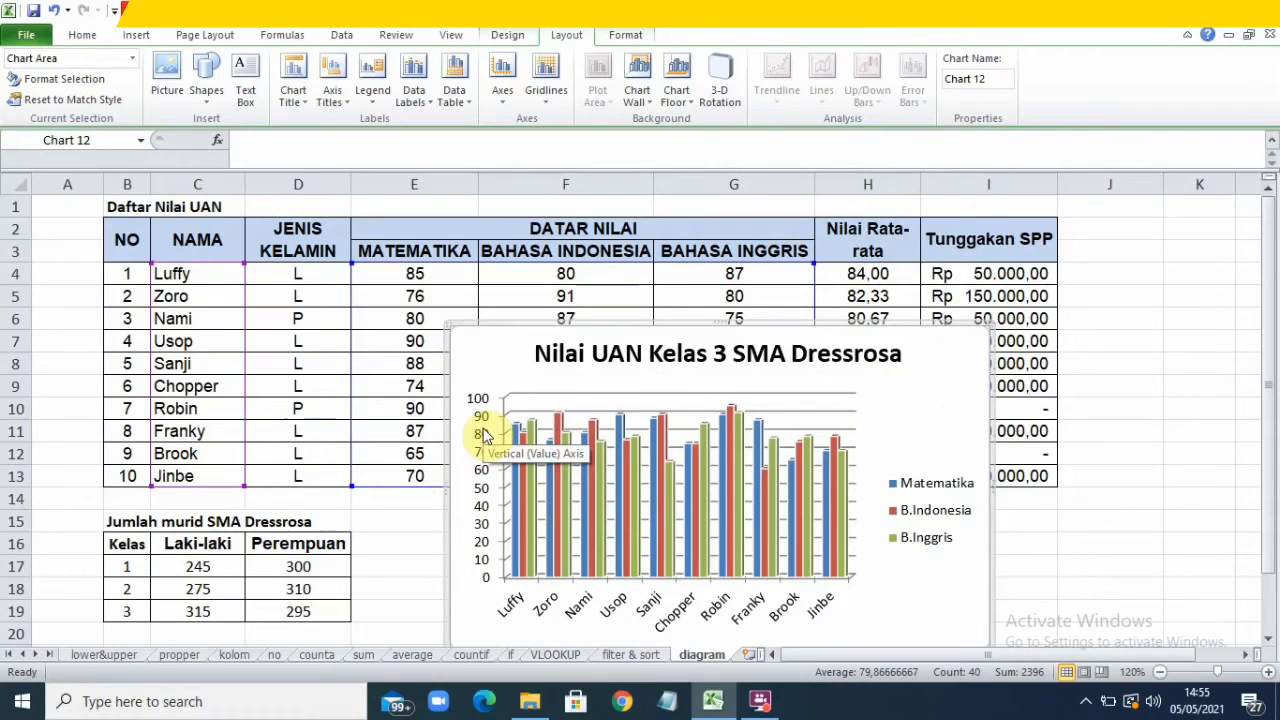
Step: Add a rotated primary vertical axis title reading "Nilai UAN" to the score chart
{"action": "left_click", "coordinate": [571, 39]}
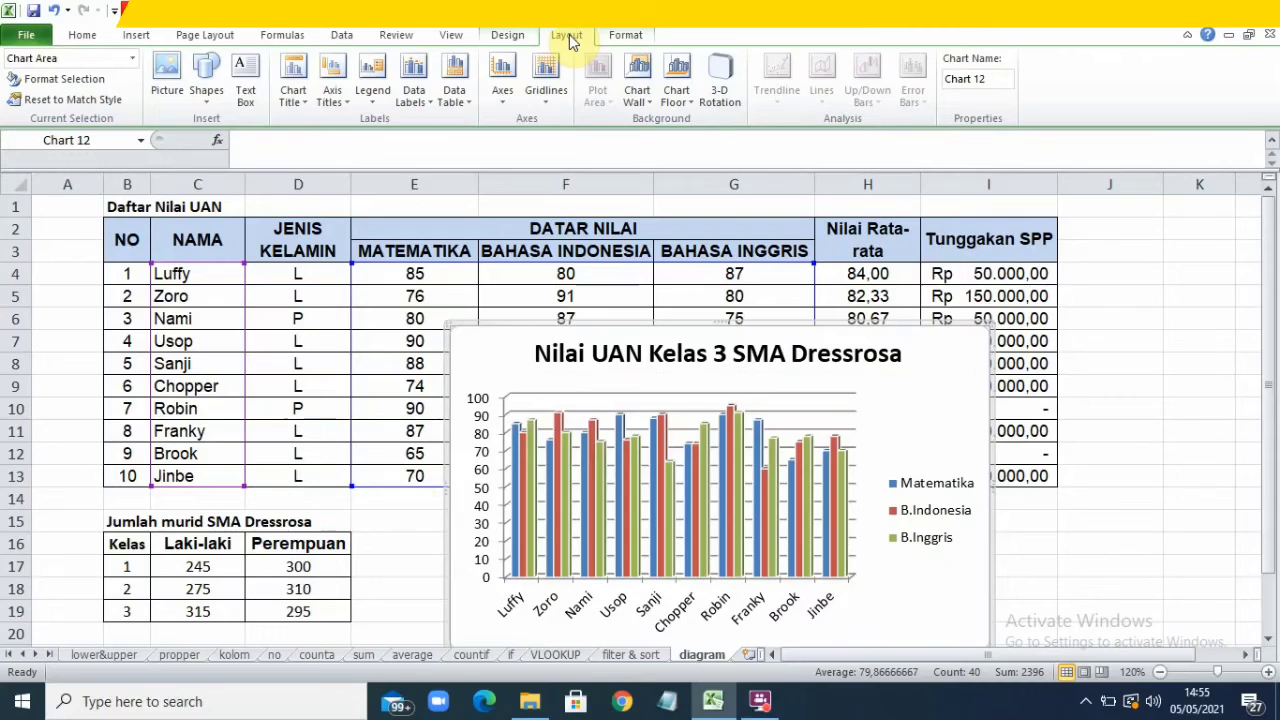
{"action": "left_click", "coordinate": [336, 88]}
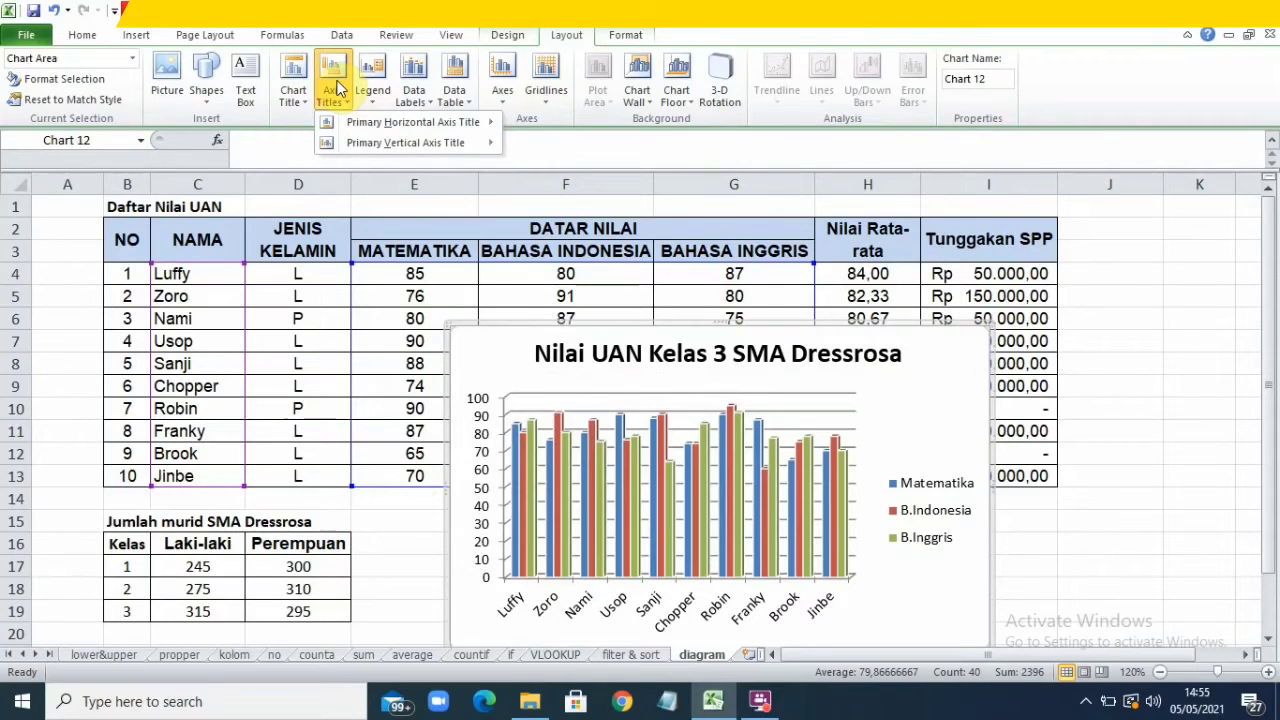
{"action": "mouse_move", "coordinate": [376, 133]}
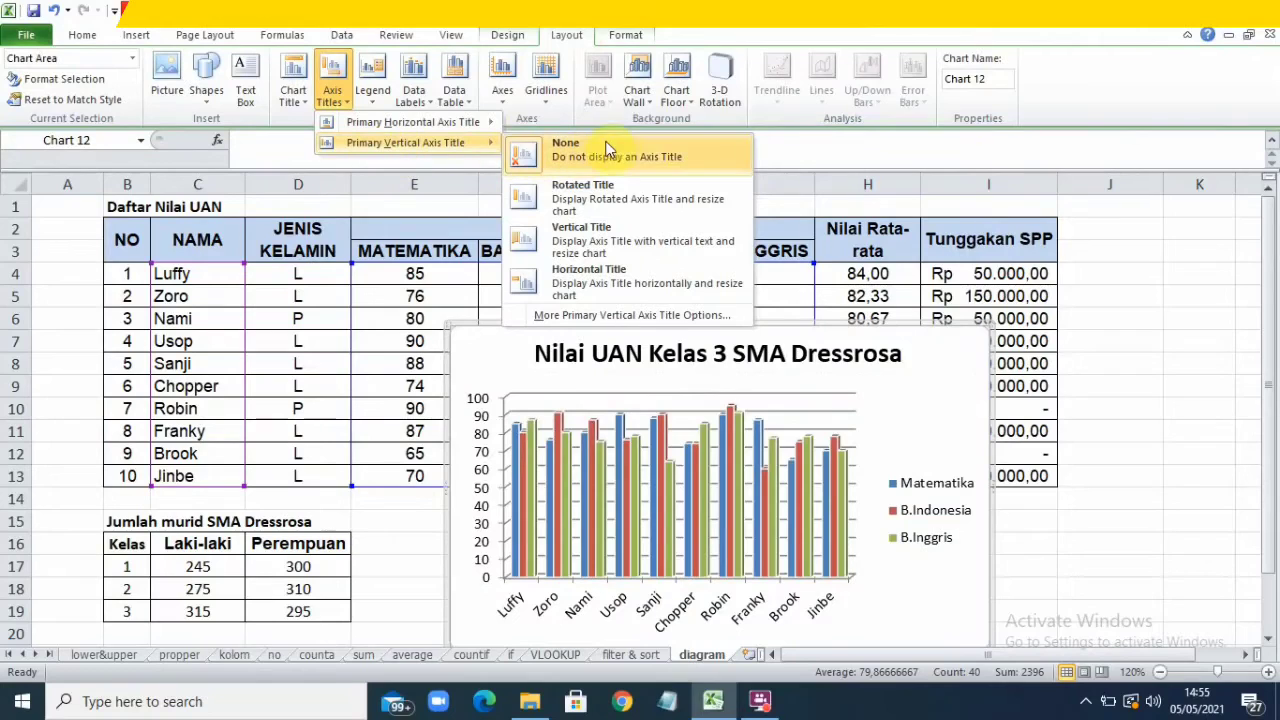
{"action": "left_click", "coordinate": [578, 205]}
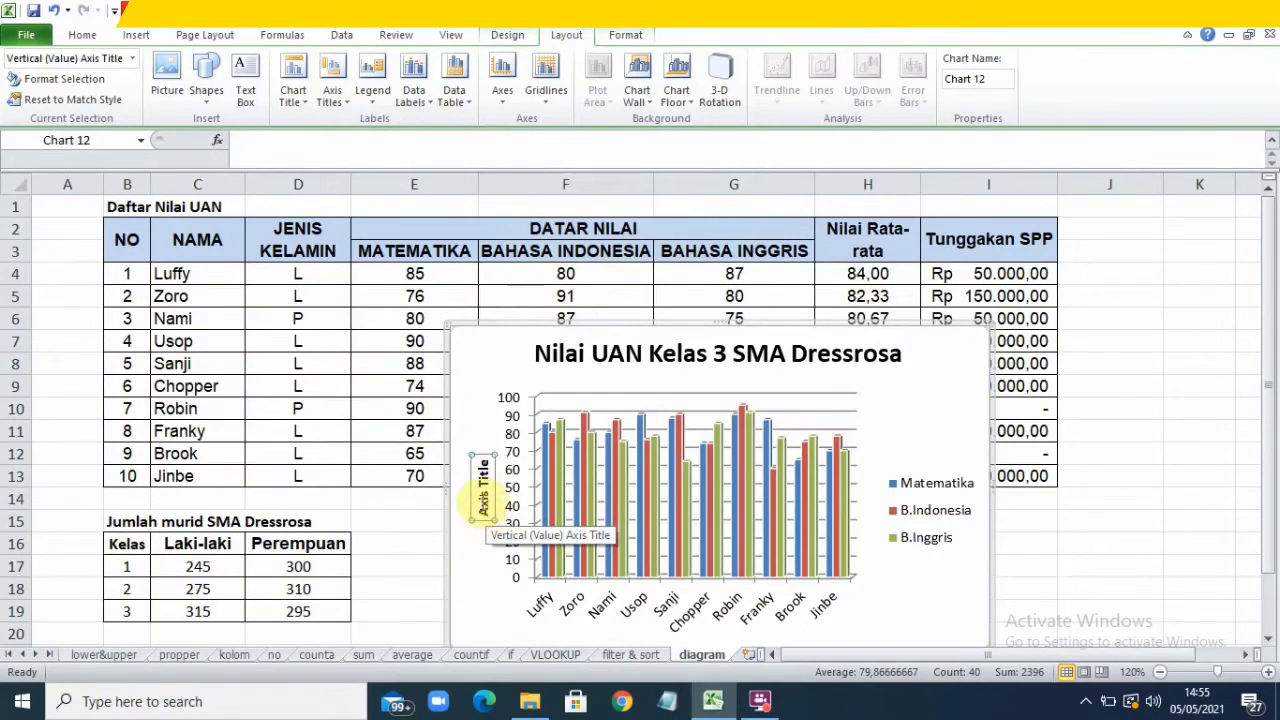
{"action": "left_click", "coordinate": [486, 509]}
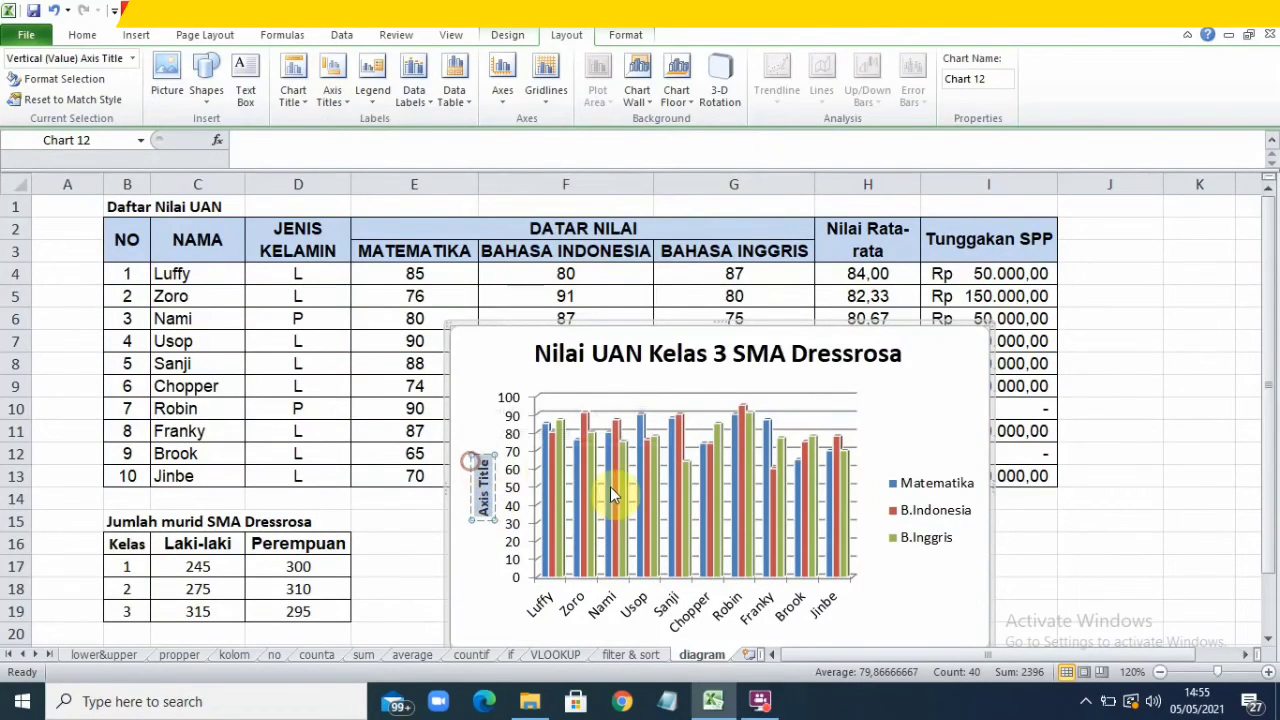
{"action": "type", "text": "Nilai"}
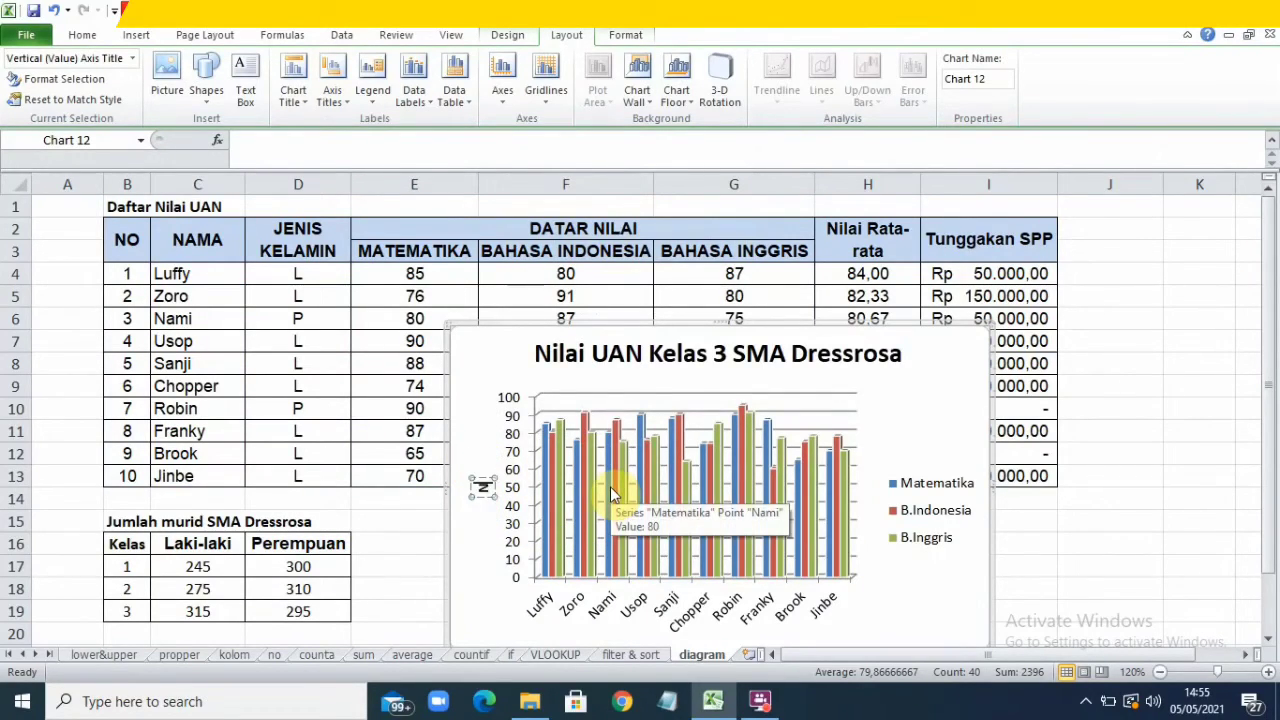
{"action": "type", "text": " UAN"}
{"action": "left_click", "coordinate": [471, 586]}
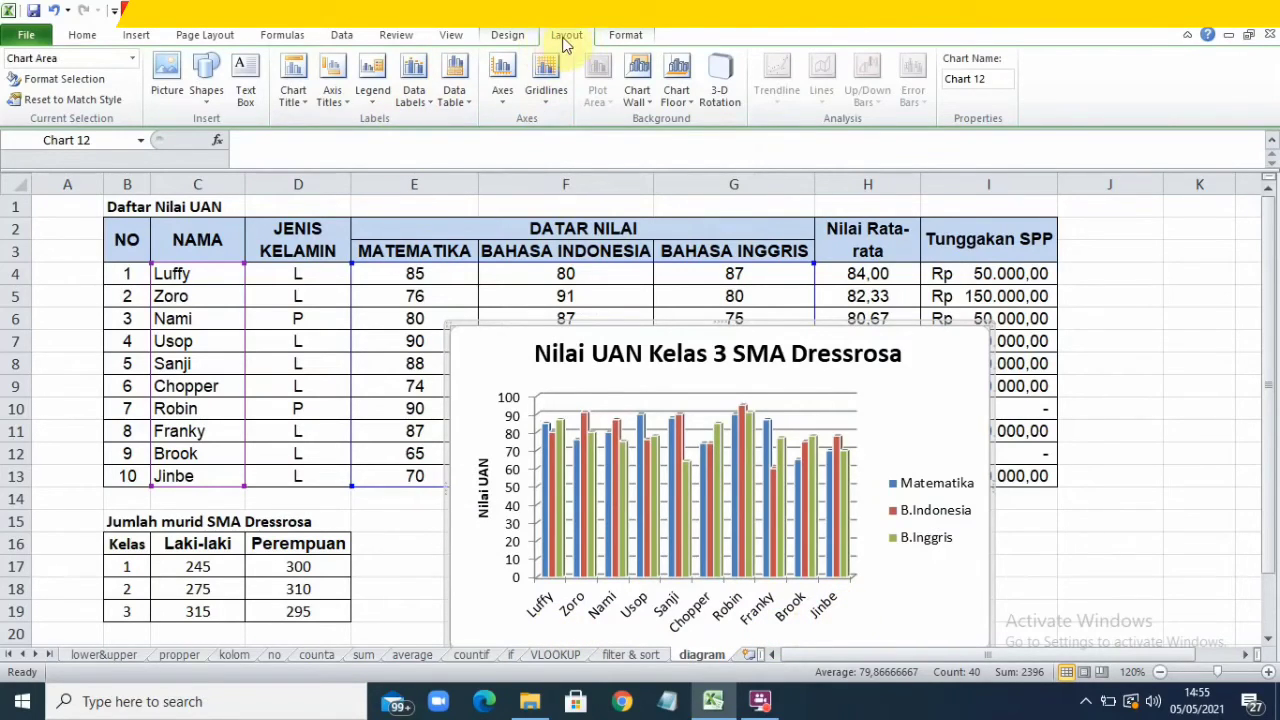
Step: Add a primary horizontal axis title below the axis, reading "Nama Siswa"
{"action": "left_click", "coordinate": [335, 82]}
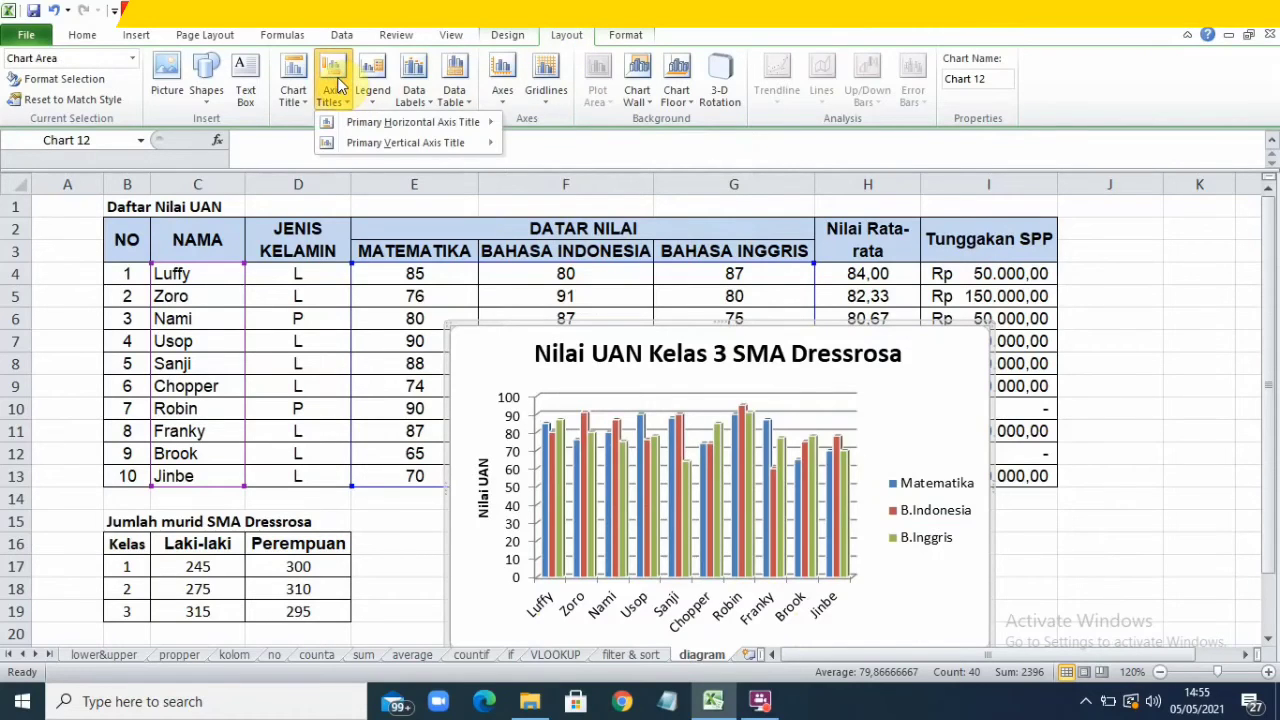
{"action": "mouse_move", "coordinate": [366, 129]}
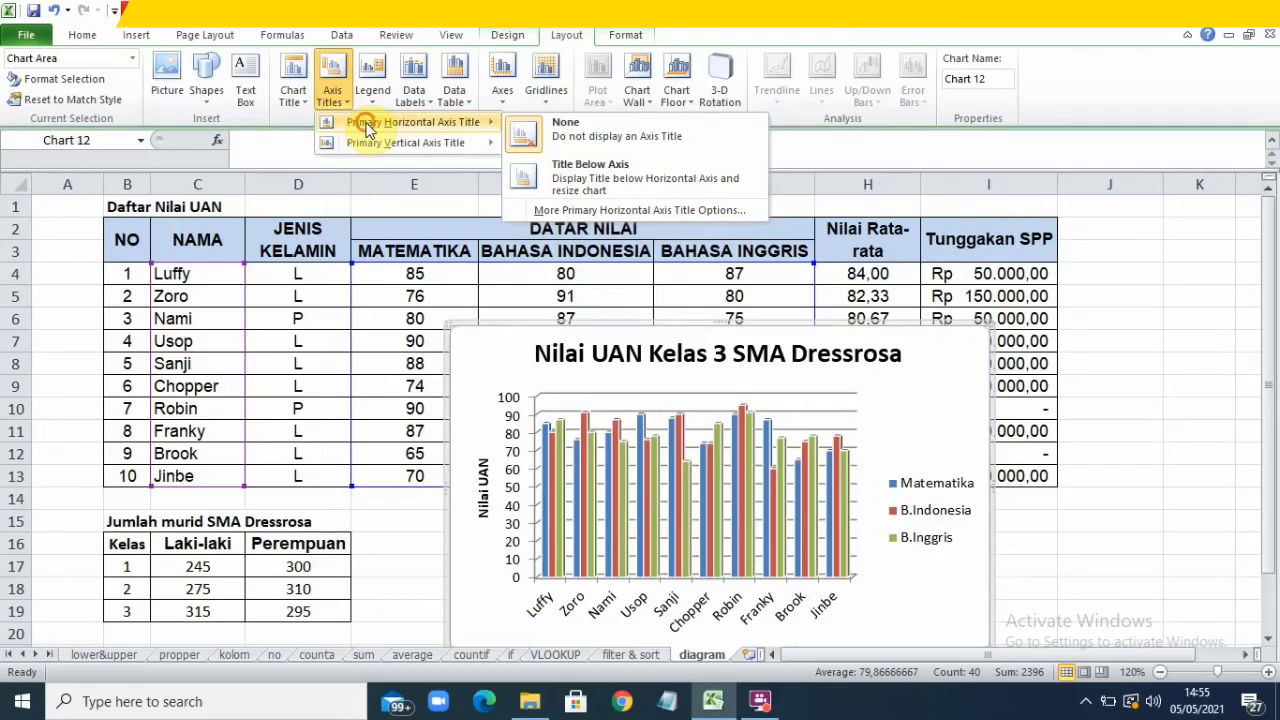
{"action": "left_click", "coordinate": [537, 180]}
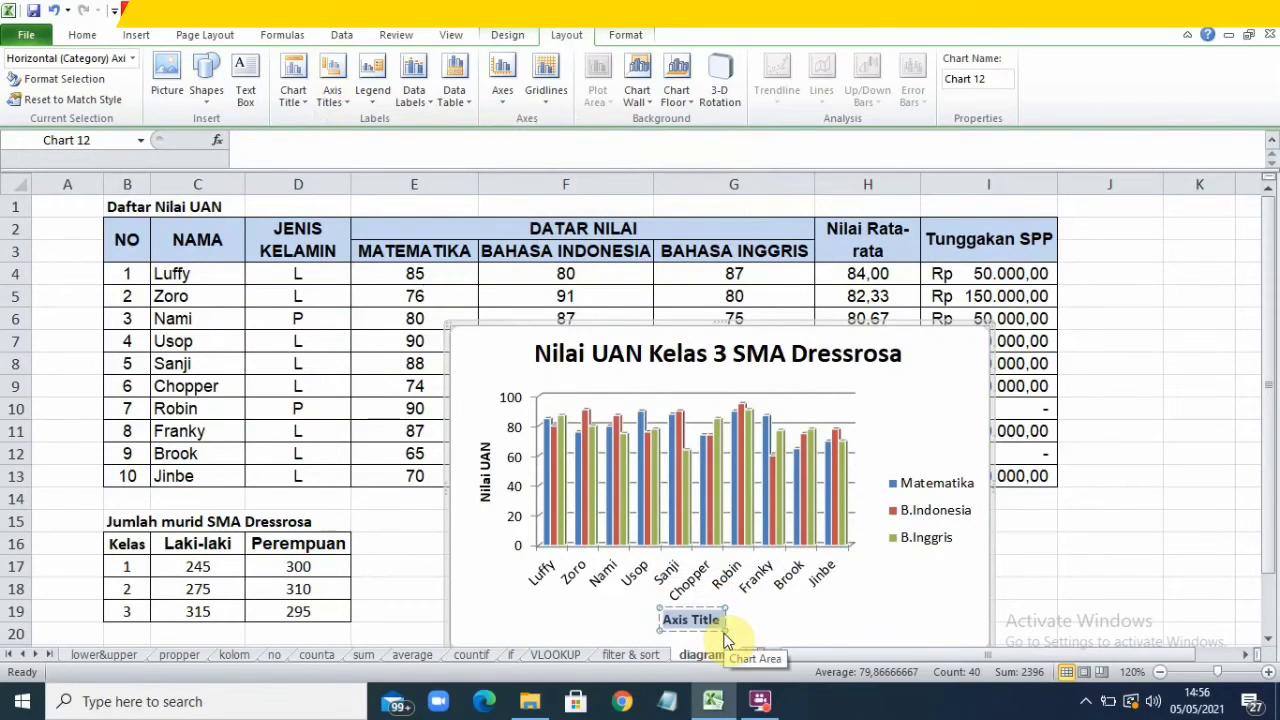
{"action": "type", "text": "Nama"}
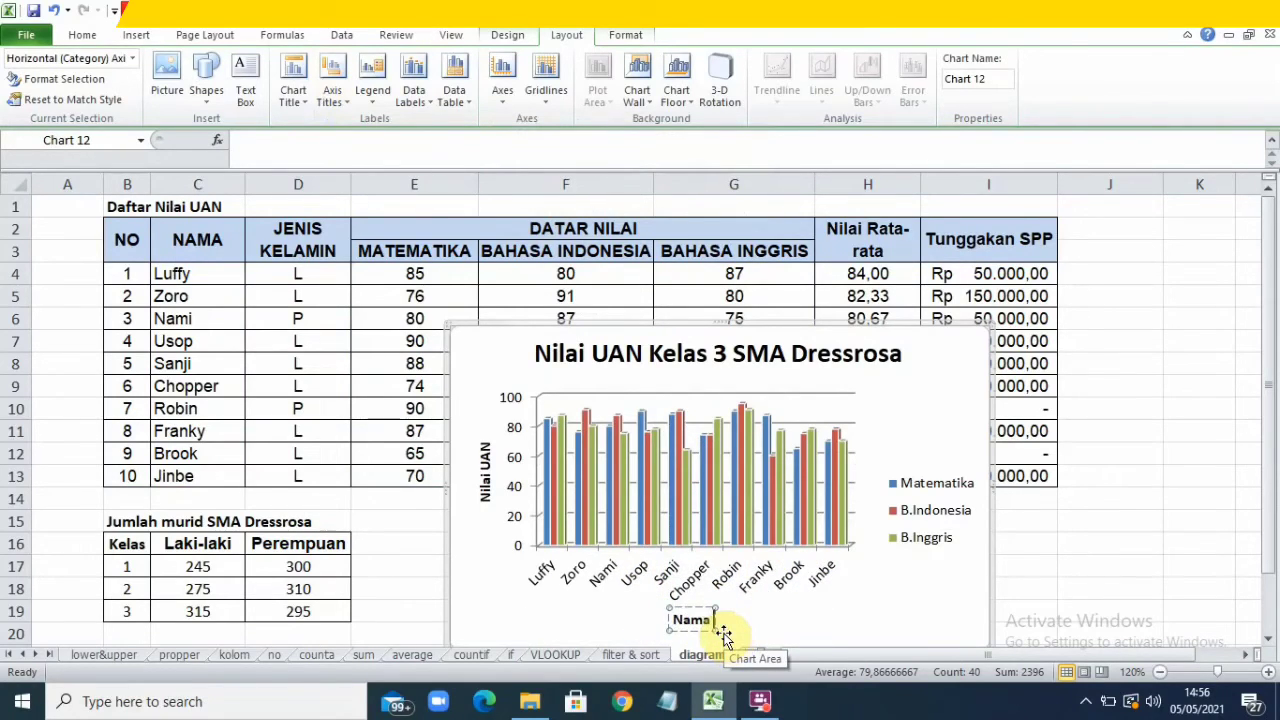
{"action": "type", "text": " Siswa"}
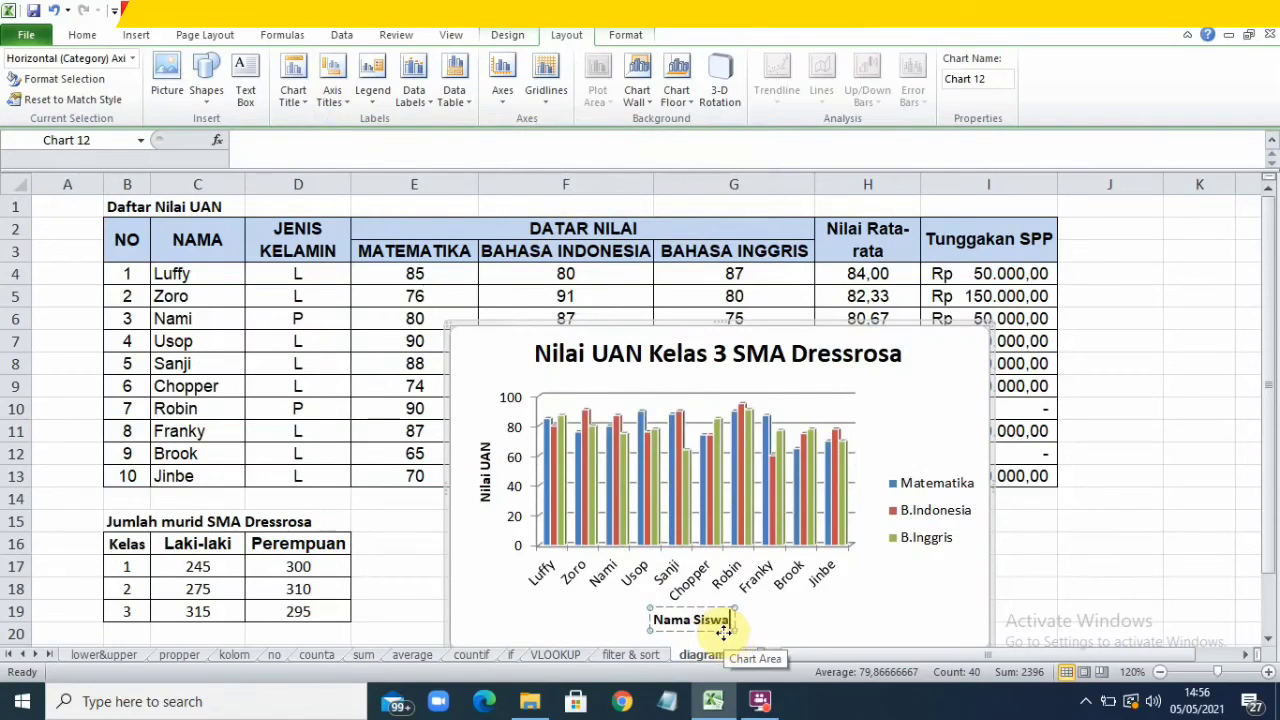
{"action": "left_click", "coordinate": [930, 596]}
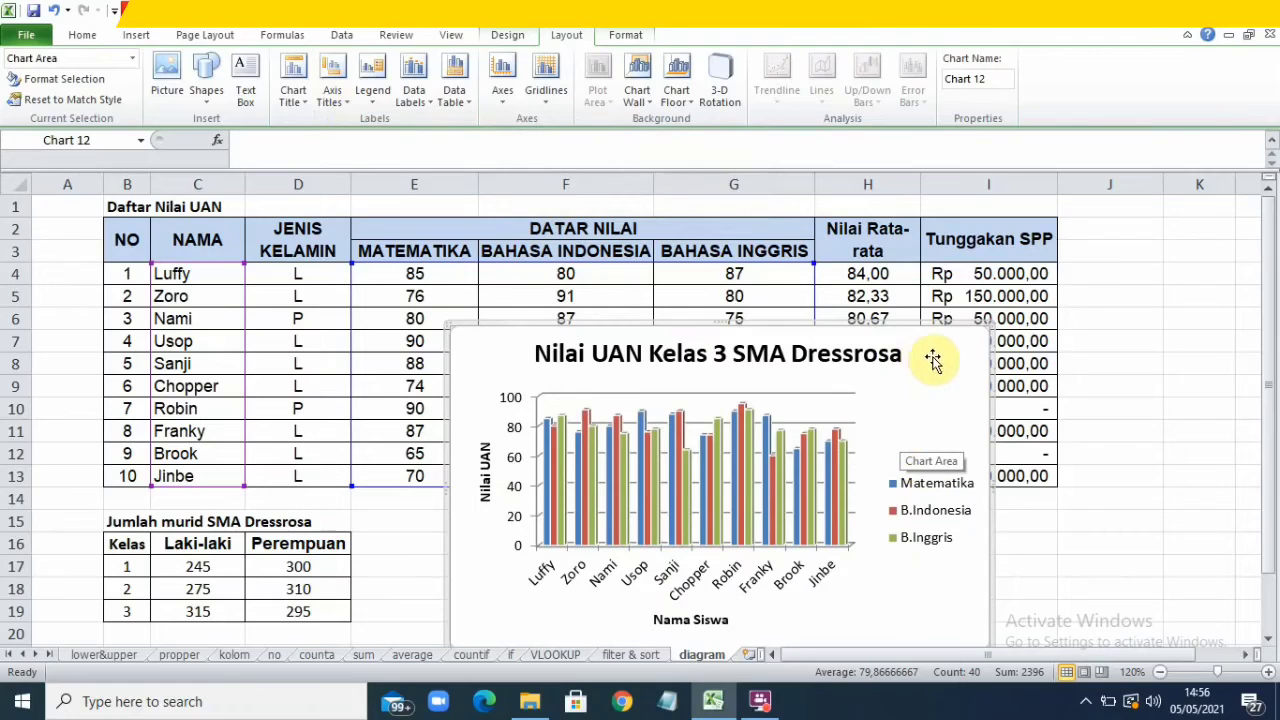
Step: Enlarge the score chart slightly and reposition it from column F into column J, clear of the "Jumlah murid SMA Dressrosa" table
{"action": "left_click_drag", "start_coordinate": [952, 357], "coordinate": [766, 243]}
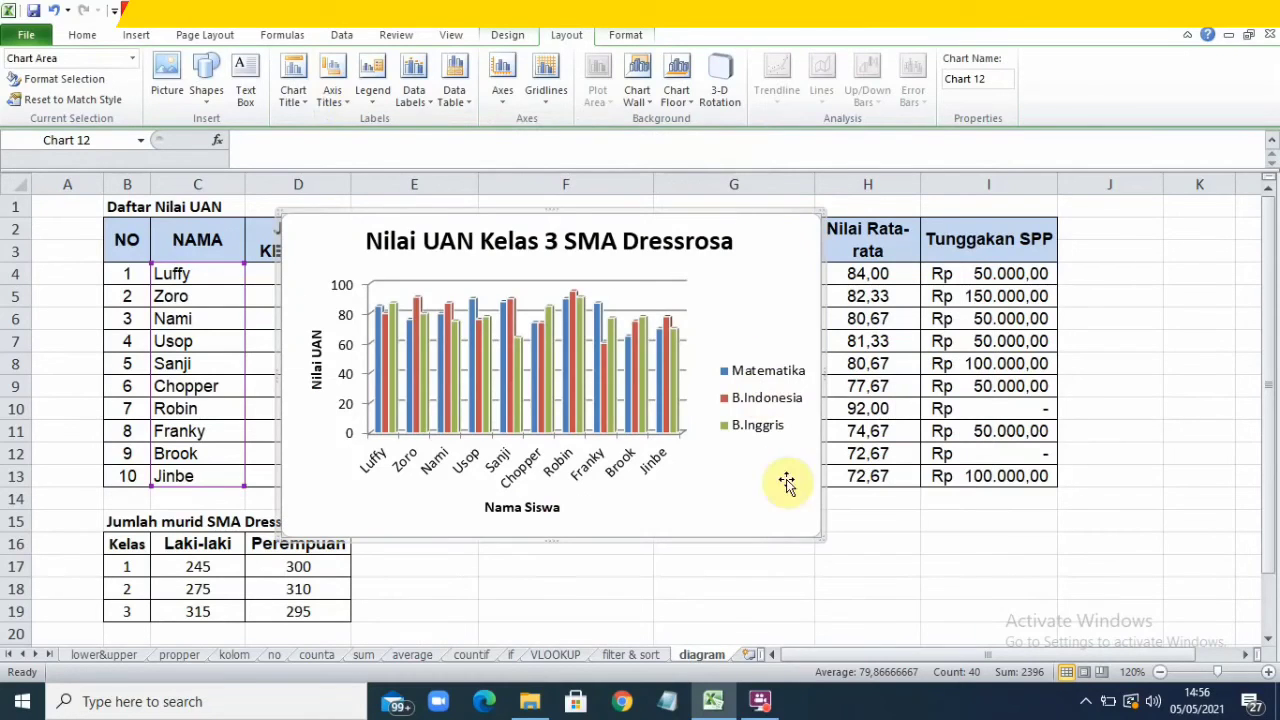
{"action": "left_click_drag", "start_coordinate": [823, 539], "coordinate": [903, 577]}
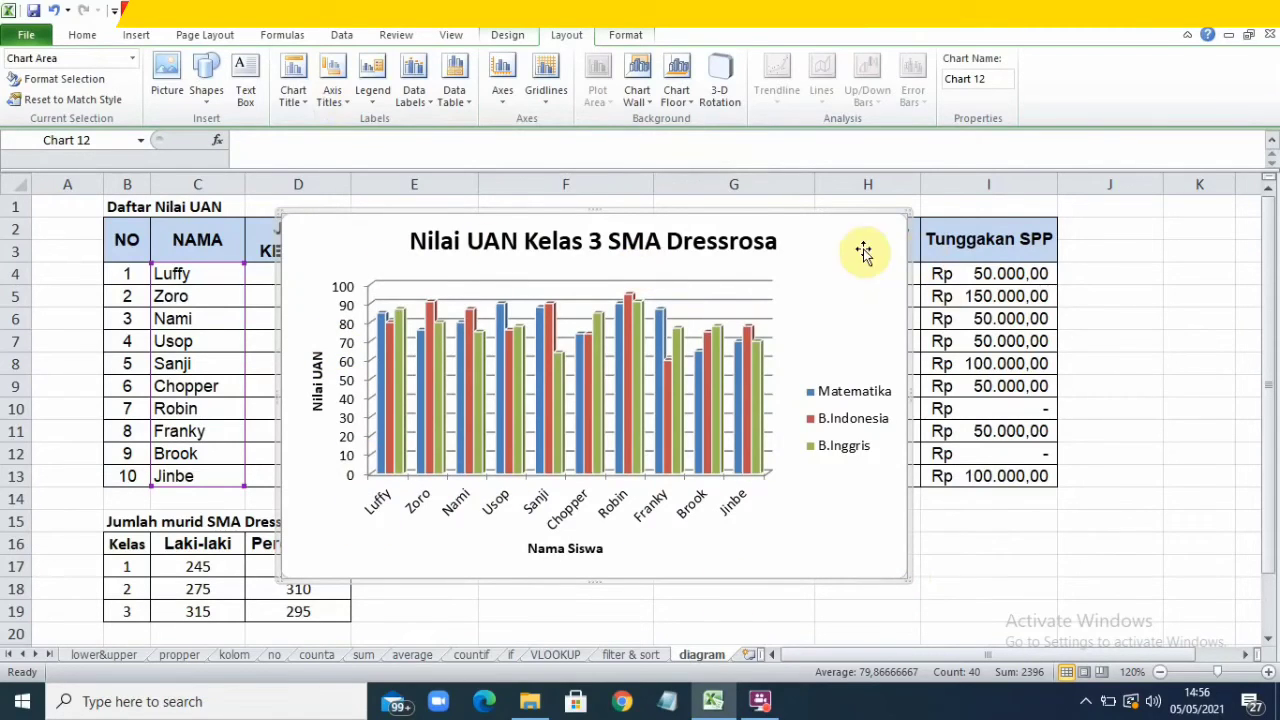
{"action": "left_click_drag", "start_coordinate": [846, 223], "coordinate": [1054, 299]}
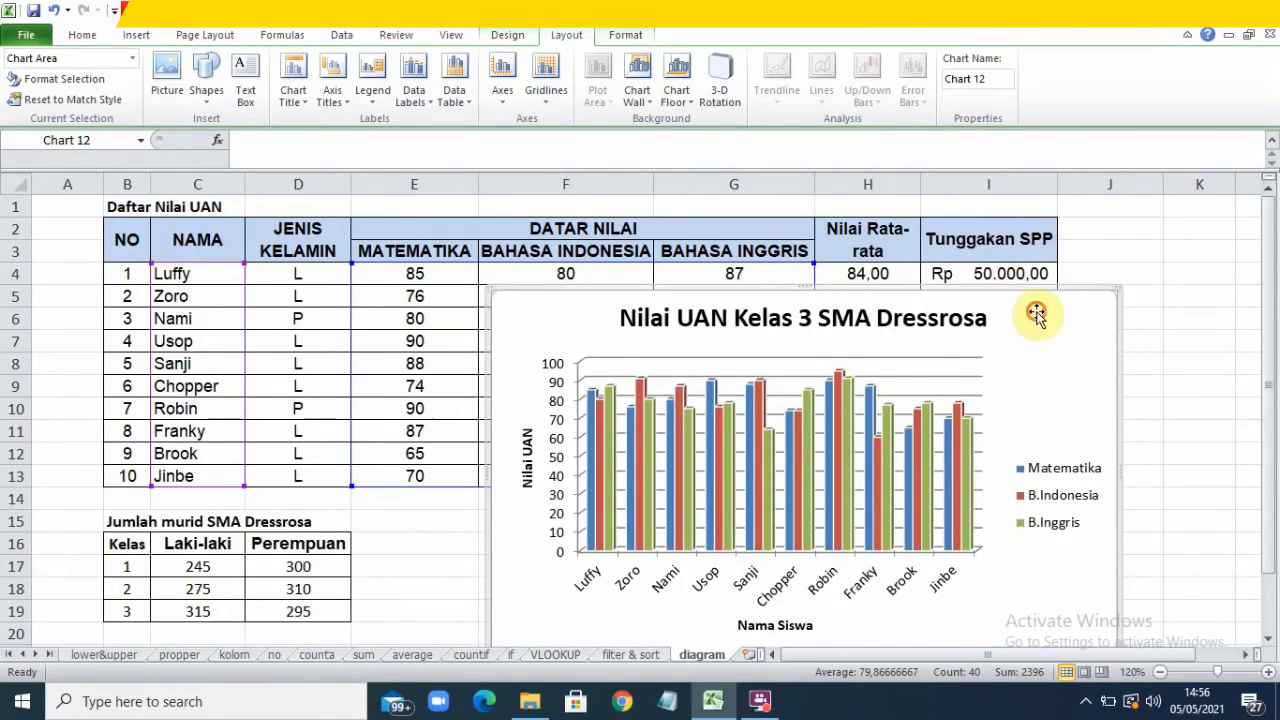
{"action": "left_click_drag", "start_coordinate": [943, 348], "coordinate": [773, 385]}
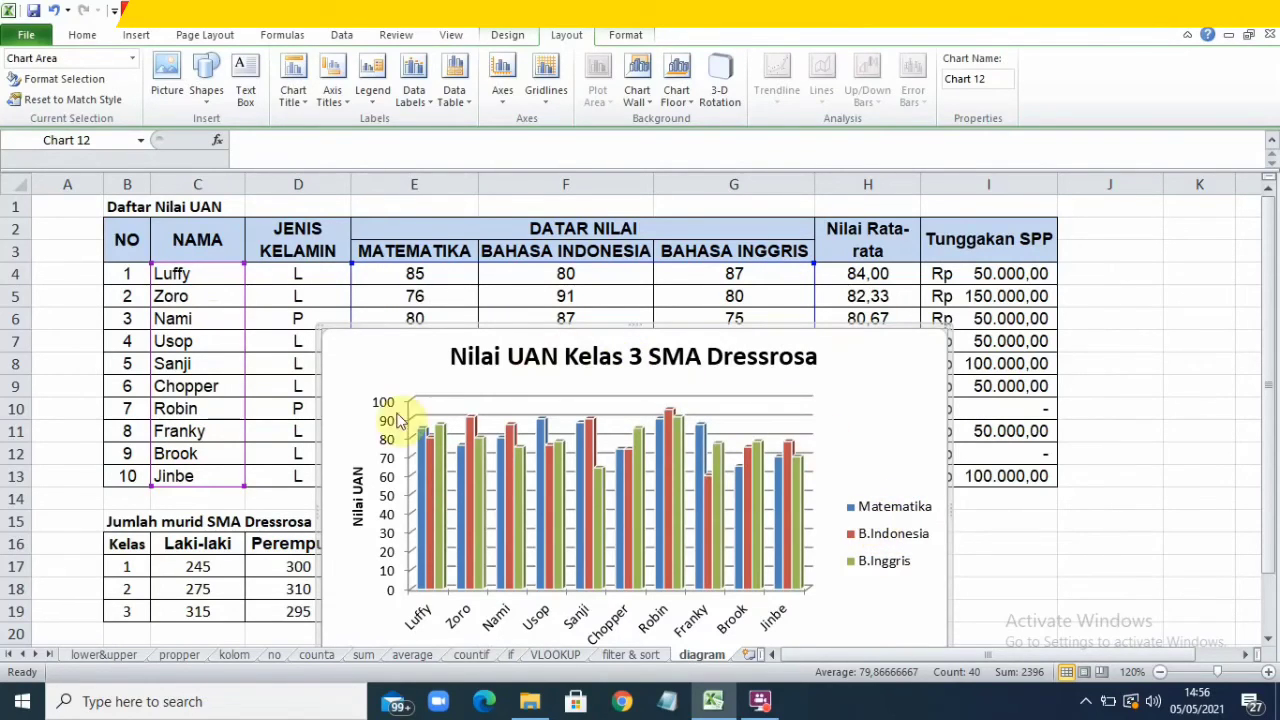
{"action": "left_click_drag", "start_coordinate": [891, 371], "coordinate": [656, 243]}
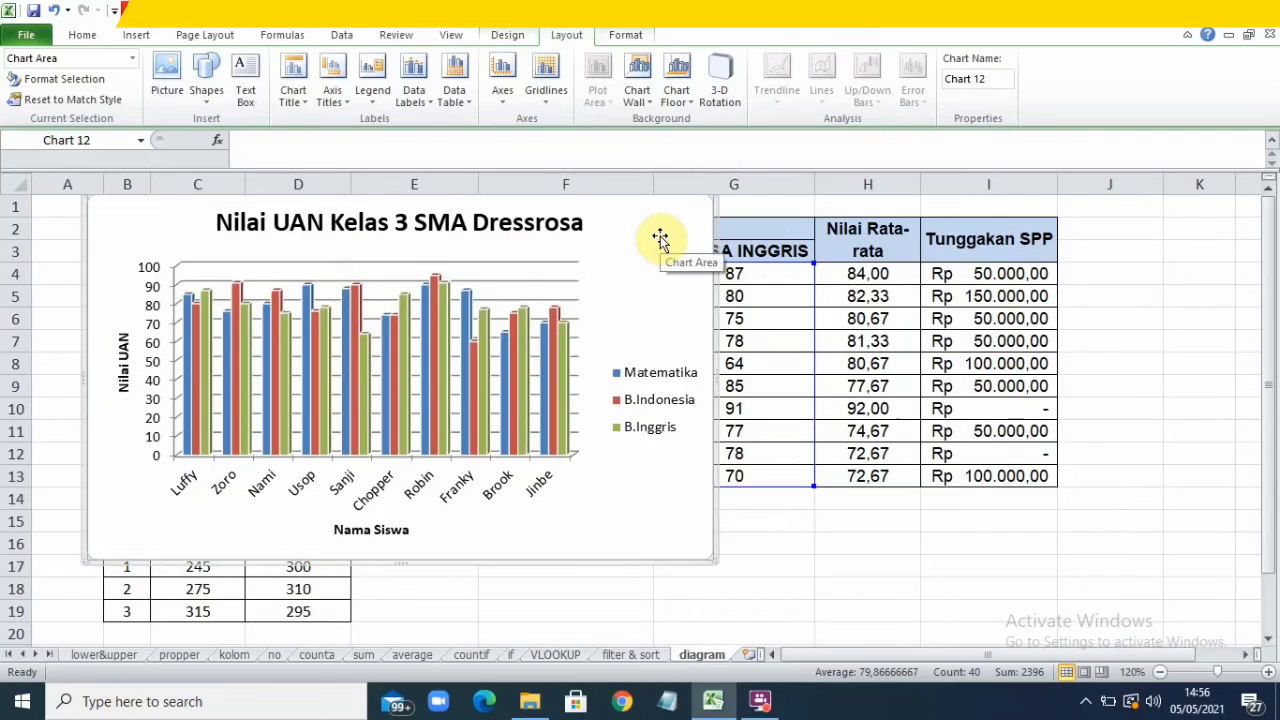
{"action": "left_click_drag", "start_coordinate": [658, 228], "coordinate": [658, 262]}
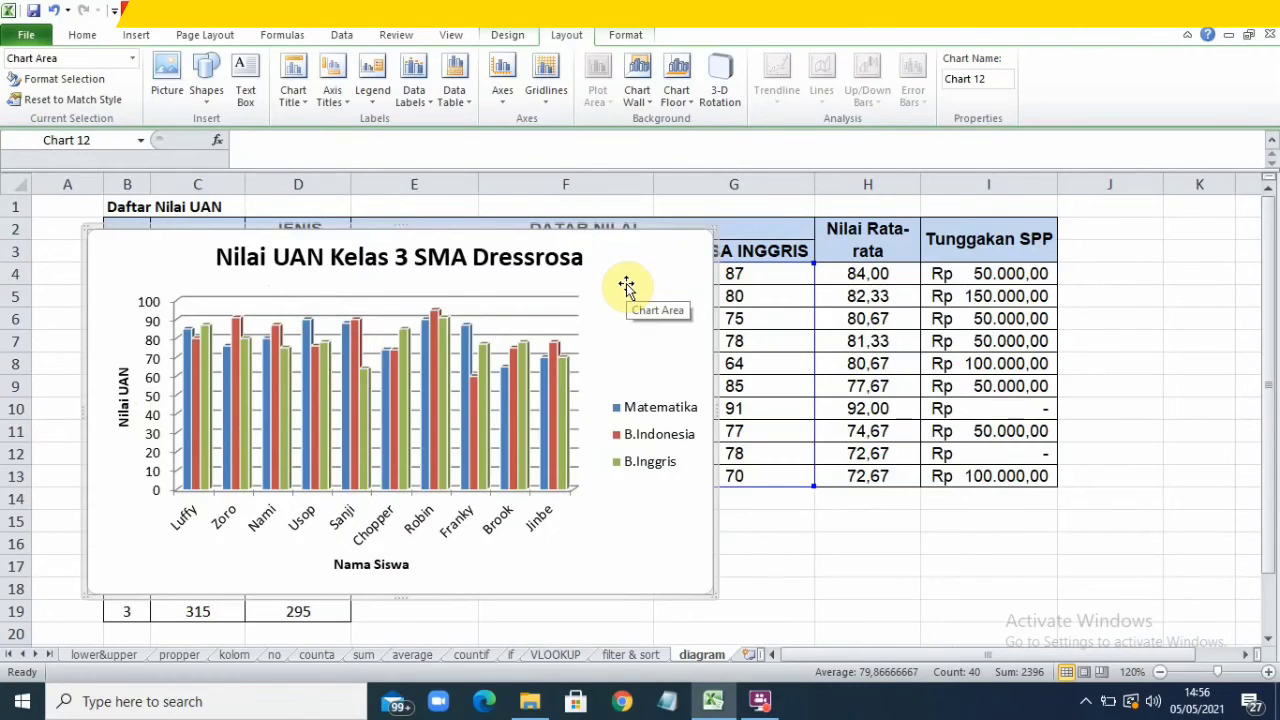
{"action": "left_click_drag", "start_coordinate": [626, 287], "coordinate": [824, 292]}
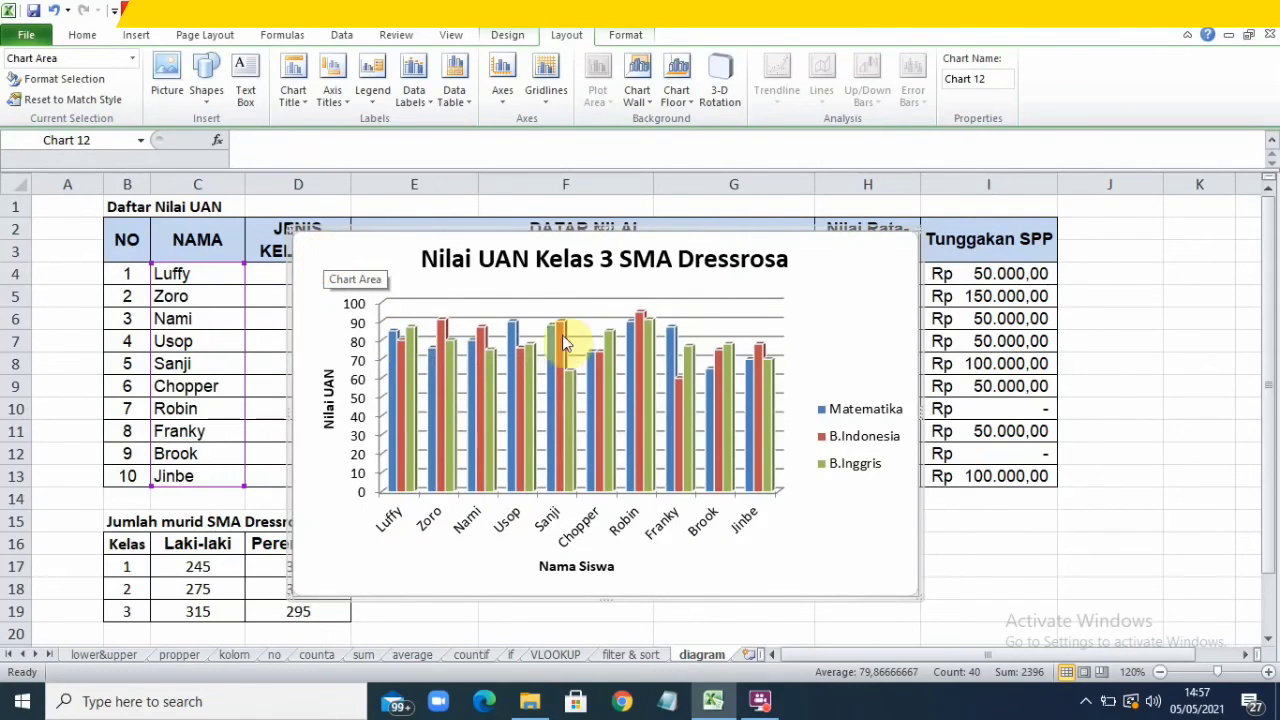
{"action": "left_click_drag", "start_coordinate": [829, 261], "coordinate": [1068, 268]}
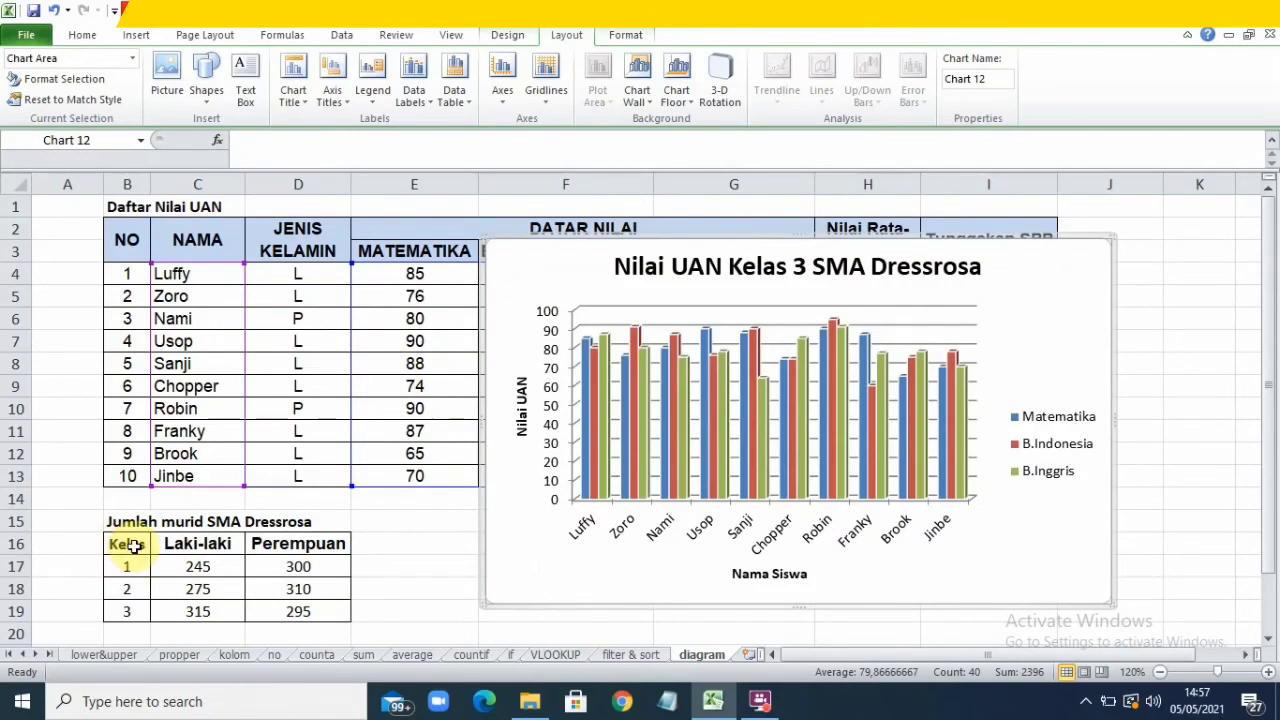